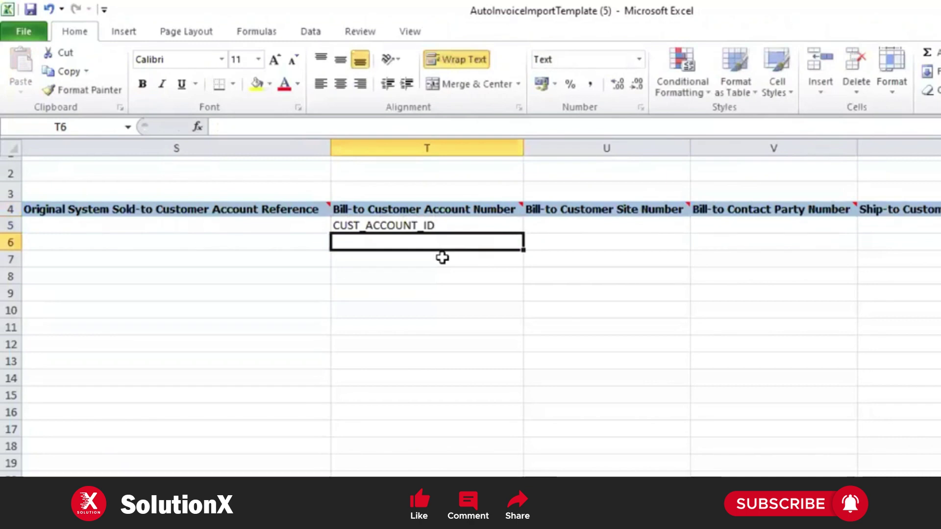
Step: Enter CUST_ACCOUNT_NUMBER in cell T6 under Bill-to Customer Account Number, below the CUST_ACCOUNT_ID entry
text(CUST_AC)
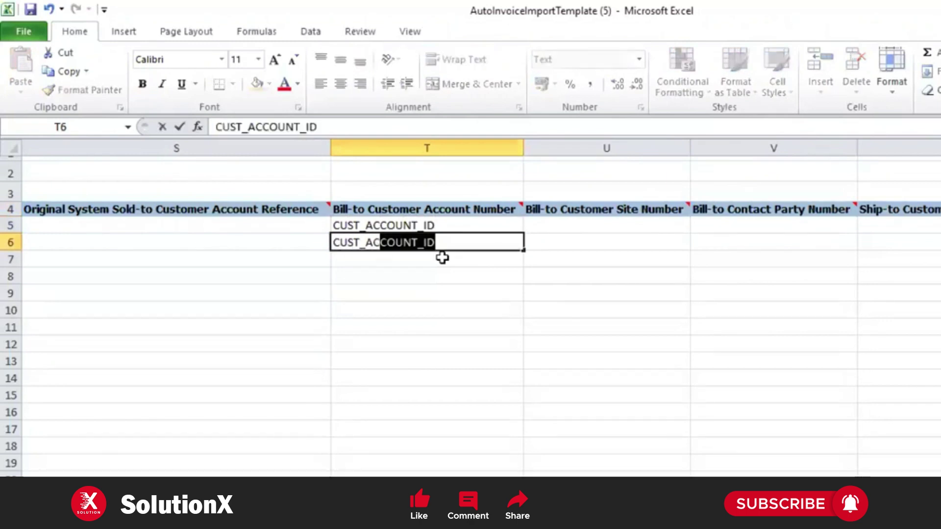
text(COUNT_NUMBER)
key(Tab)
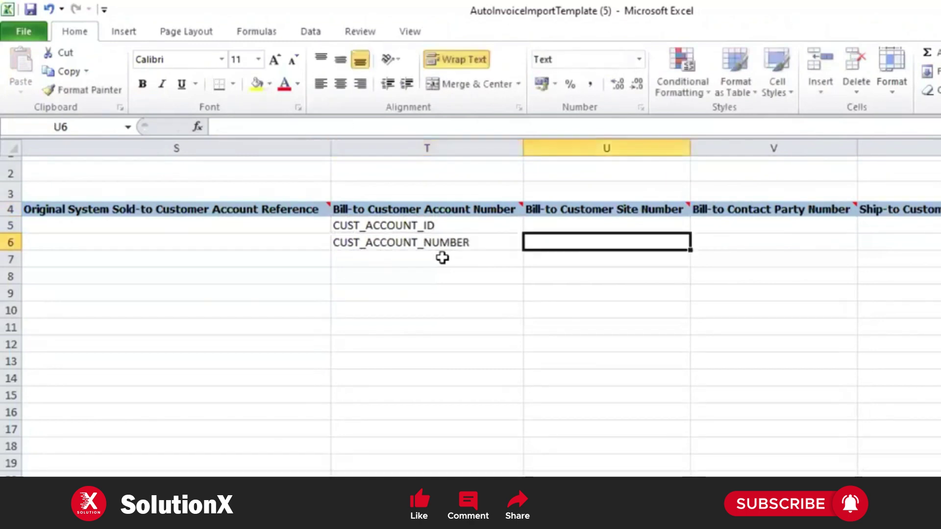
key(Left)
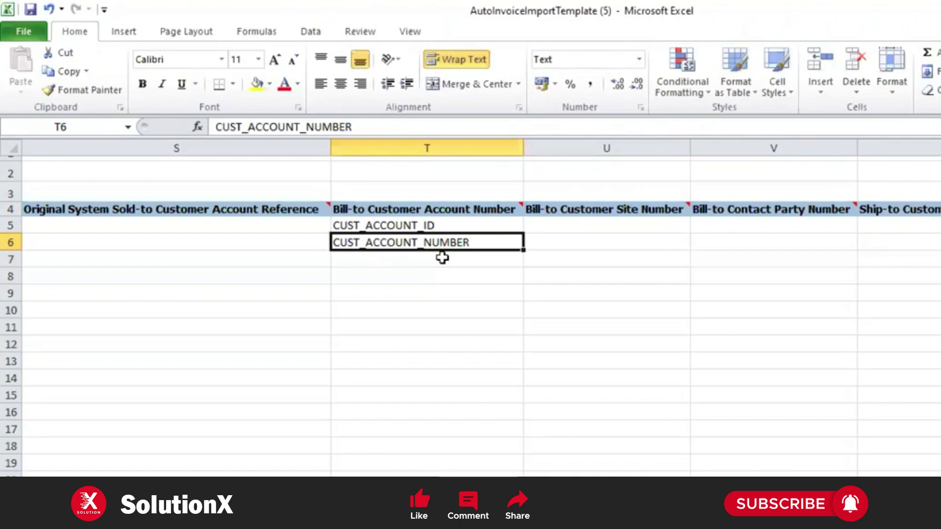
click(442, 258)
key(Up)
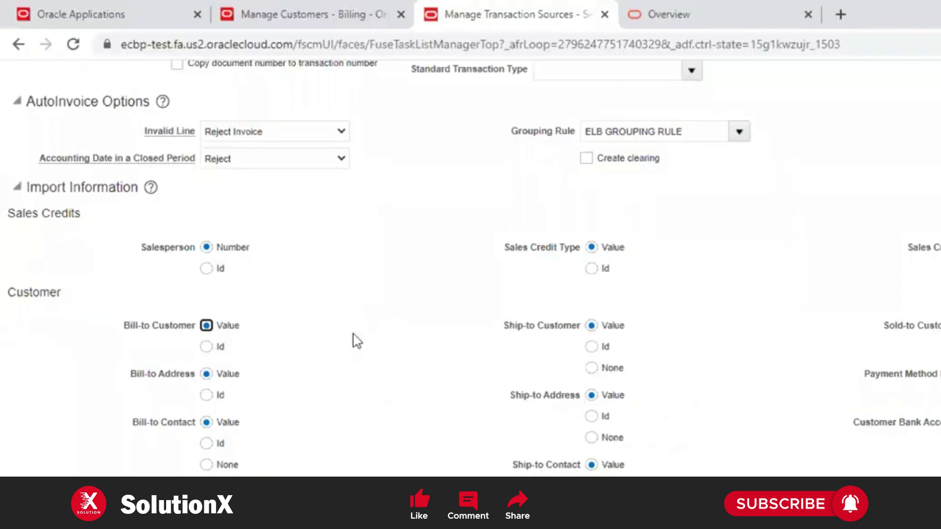
Step: Switch to the browser and review the transaction source's customer import options for ship-to, sold-to, payment method, address and contact
double_click(551, 326)
double_click(921, 324)
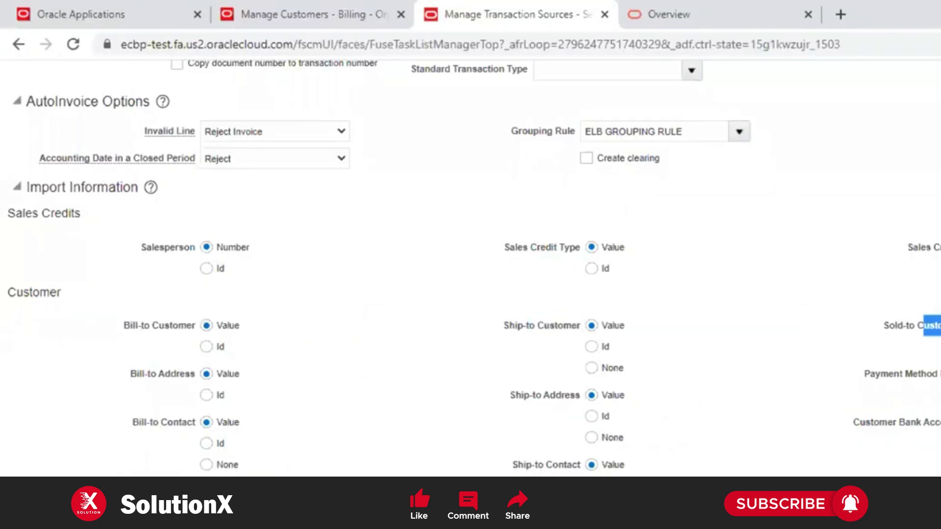
drag(880, 374, 939, 375)
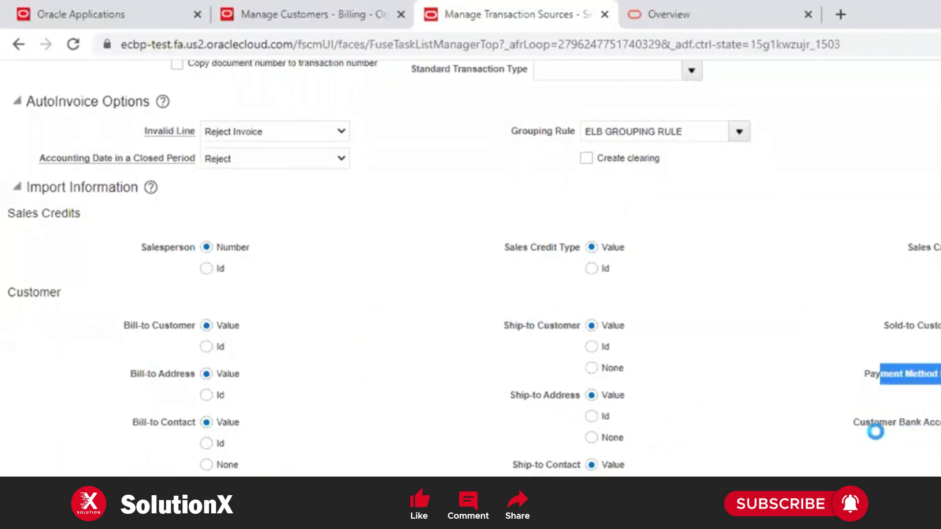
drag(513, 466, 574, 465)
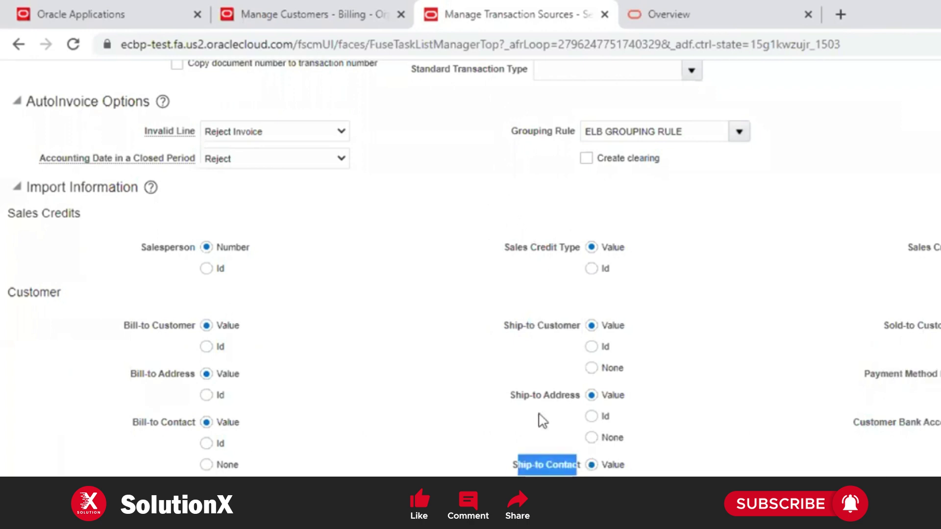
drag(532, 395, 574, 395)
Step: Review the transaction source's accounting import options, including payment terms, accounting flexfield and invoicing rule, and return to the start of the page
scroll(574, 395, down, 2)
scroll(574, 278, down, 1)
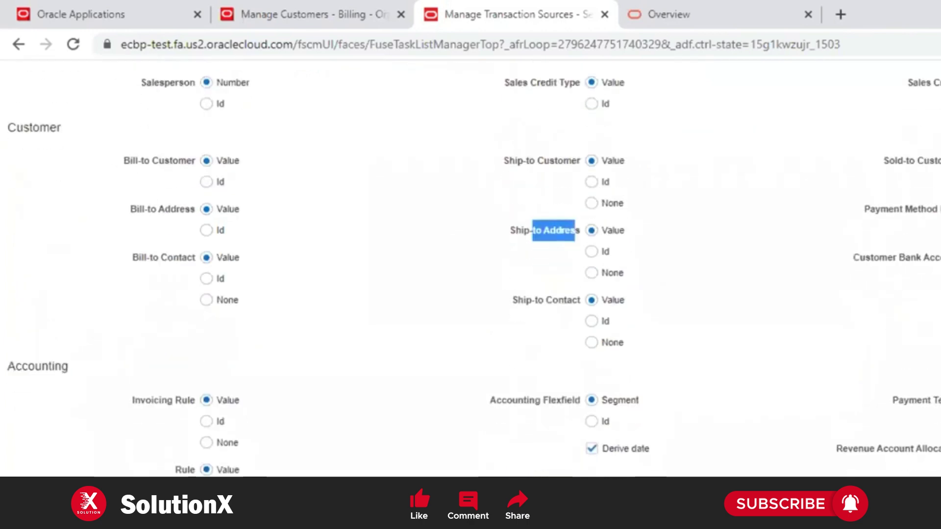
drag(904, 400, 939, 400)
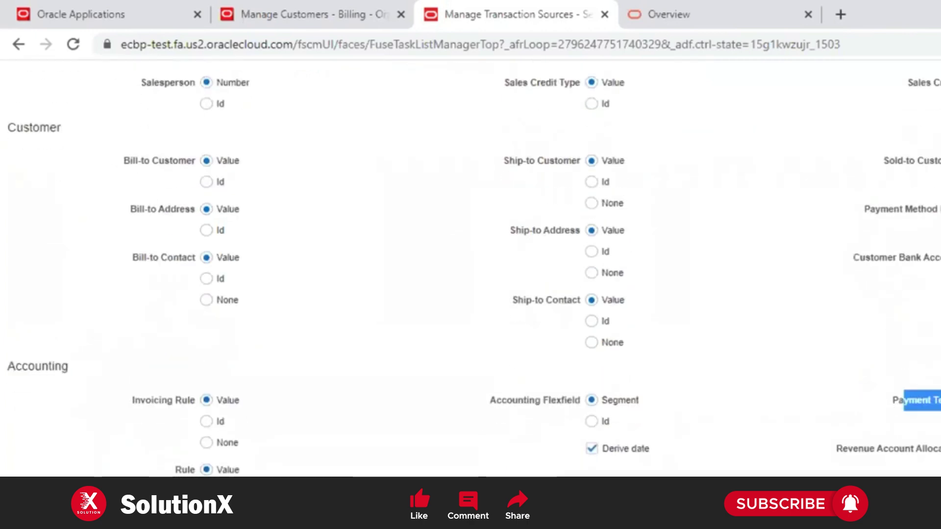
drag(530, 400, 636, 412)
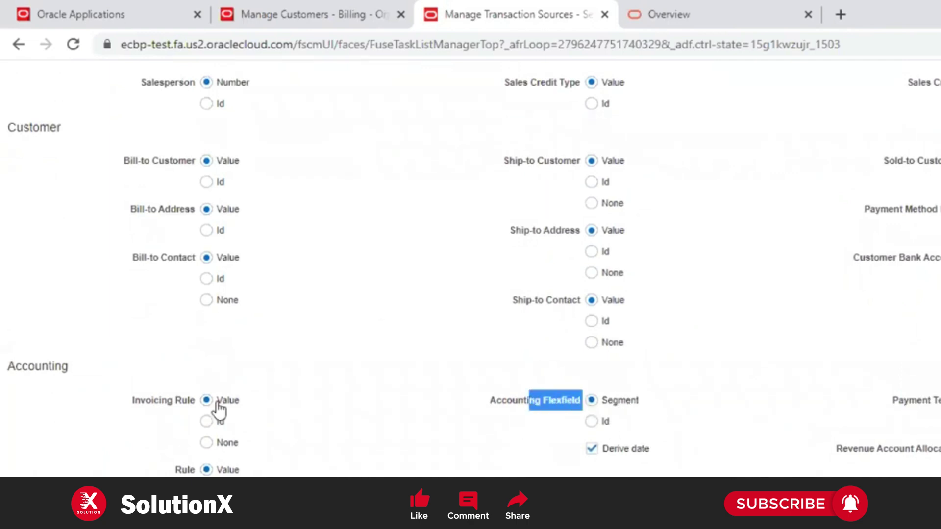
scroll(471, 267, down, 3)
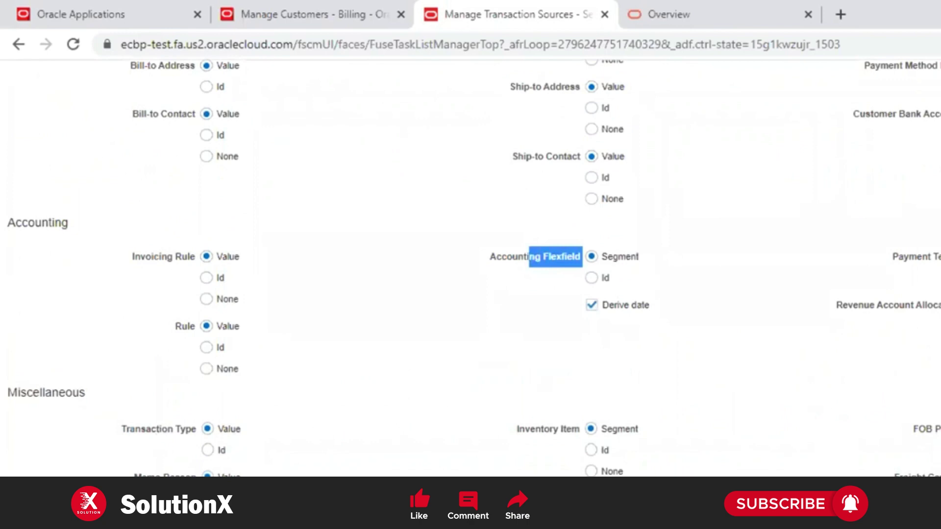
scroll(470, 267, up, 5)
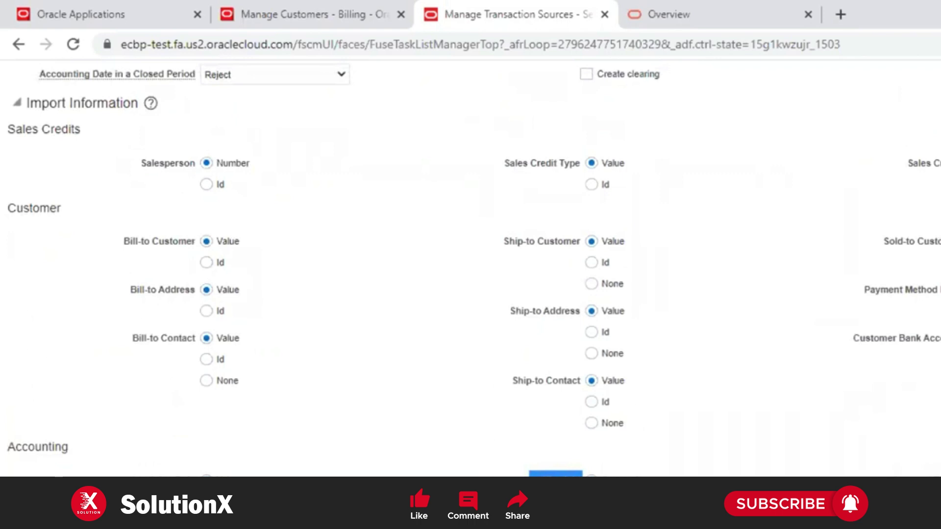
scroll(471, 267, up, 3)
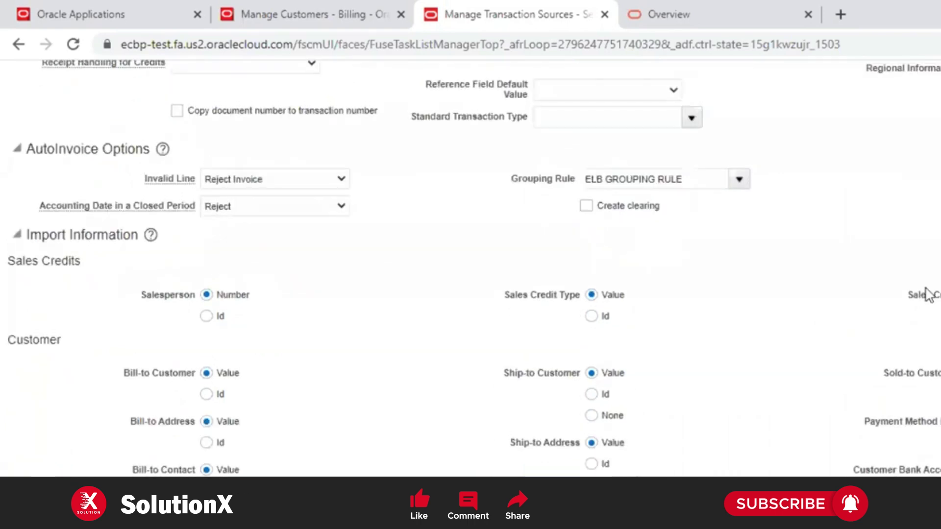
scroll(563, 361, up, 5)
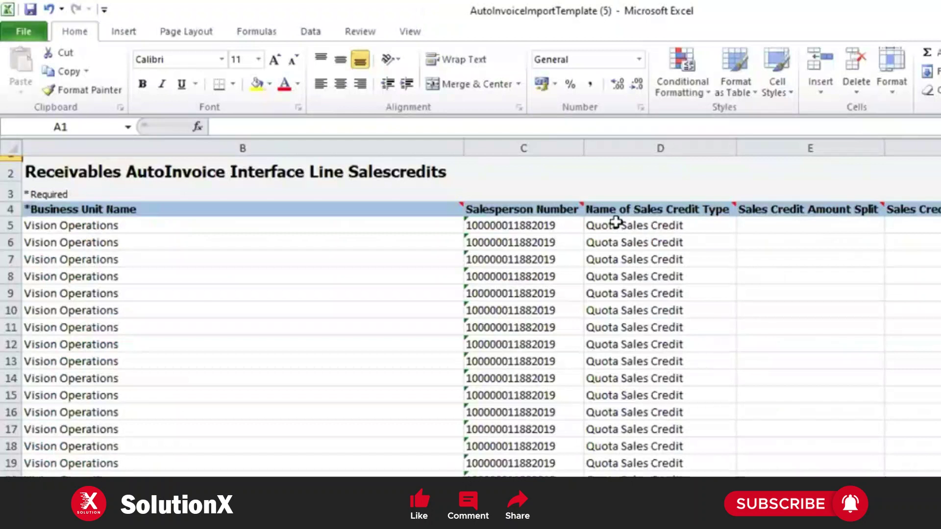
Step: Check the first salesperson number on the Interface Line Salescredits sheet in Excel, and go back to the AutoInvoice Interface Lines sheet
click(613, 223)
key(Left)
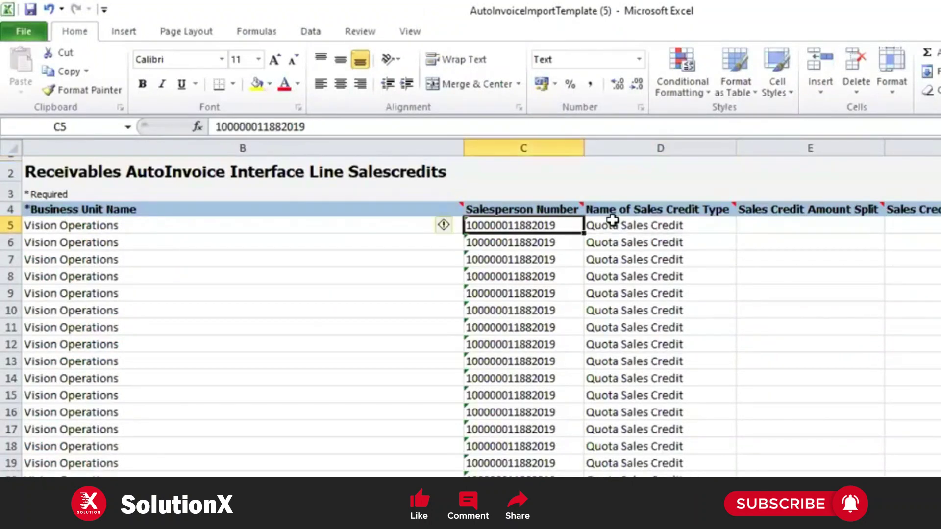
key(ctrl+Home)
key(ctrl+Page_Up)
key(ctrl+Page_Up)
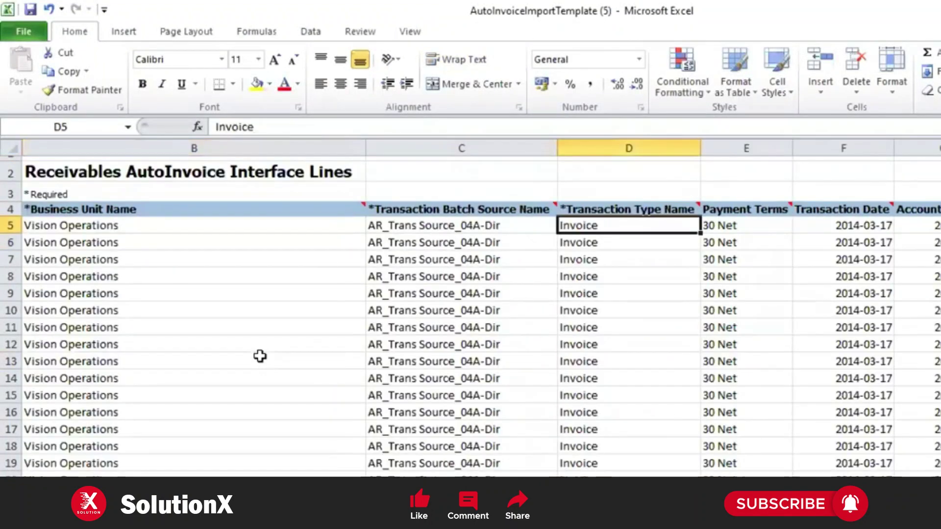
Step: Review the first invoice line's payment terms, transaction date, accounting date and transaction number columns
key(Right)
key(Right)
key(Right)
key(Left)
key(Left)
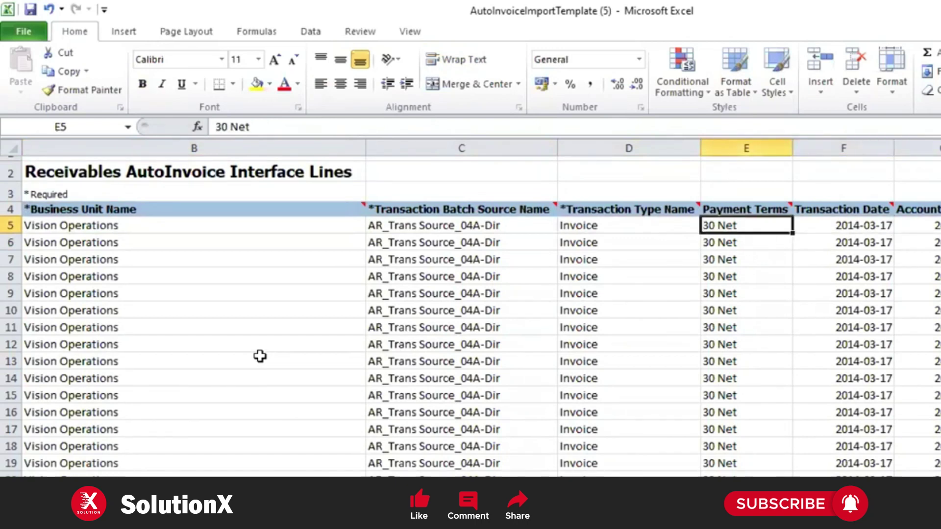
key(Right)
key(Right)
key(Right)
key(Right)
key(Left)
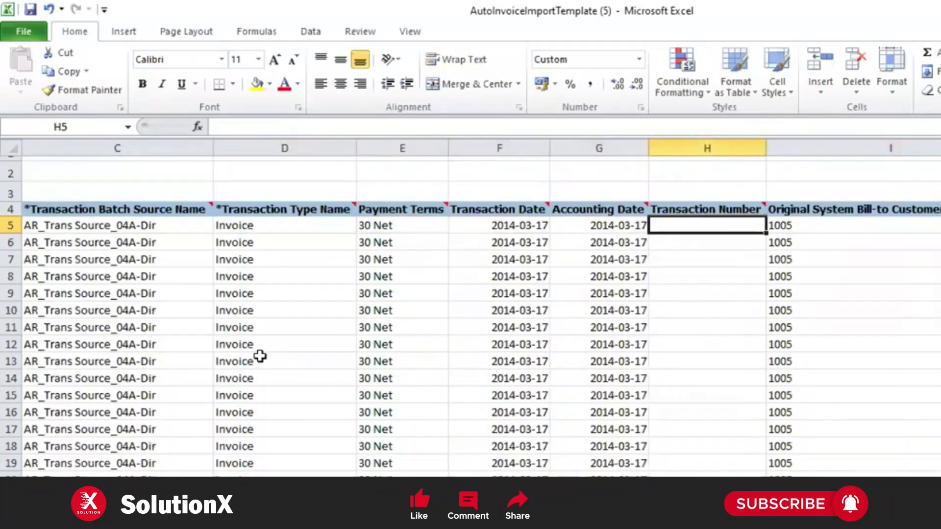
Step: Switch to the browser, open the Imported transaction source and examine its name and Source Defaults section
key(alt+Tab)
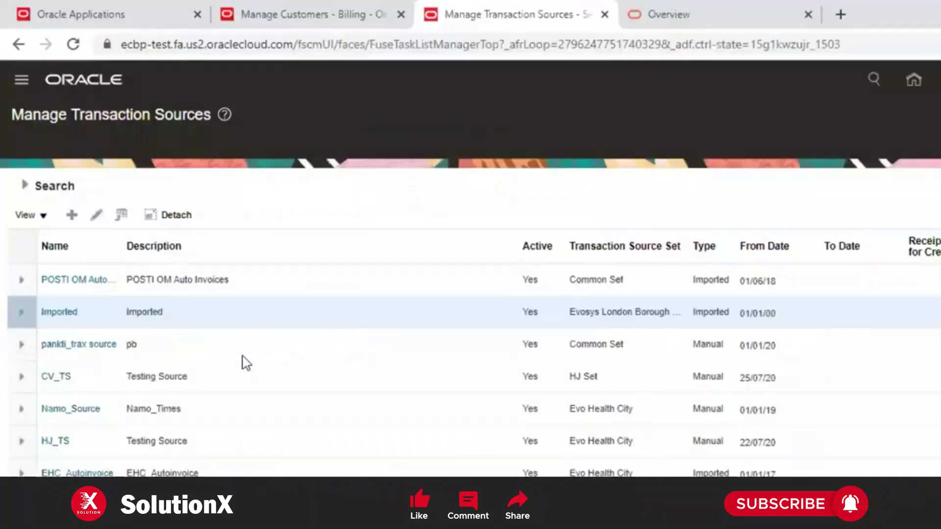
click(59, 321)
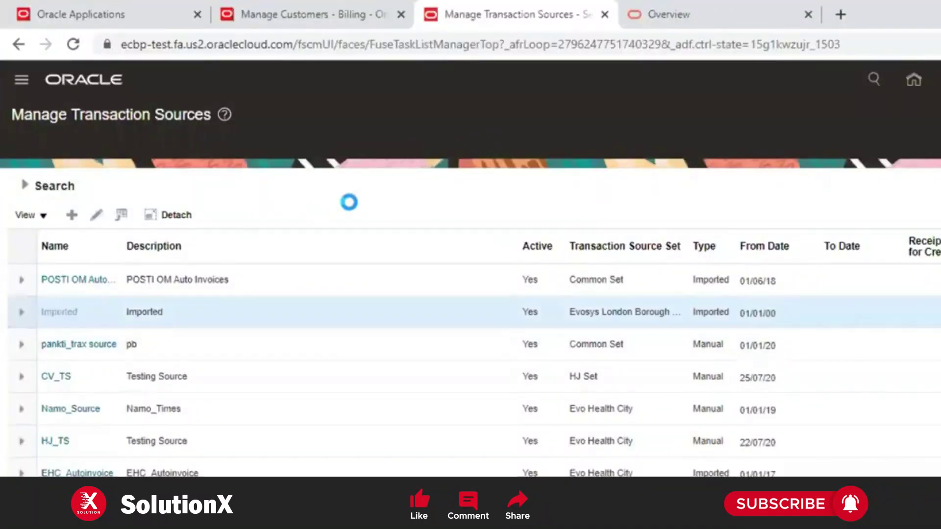
scroll(349, 202, down, 3)
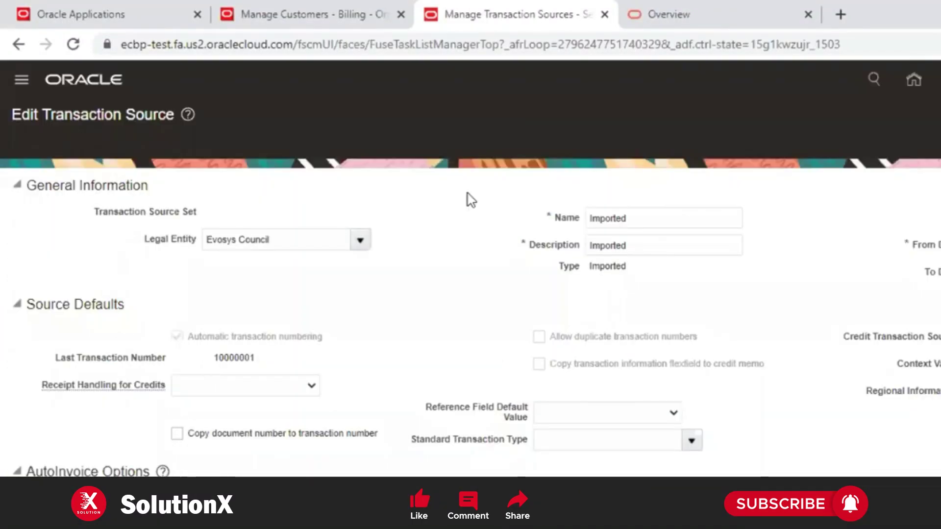
double_click(614, 216)
drag(44, 305, 204, 330)
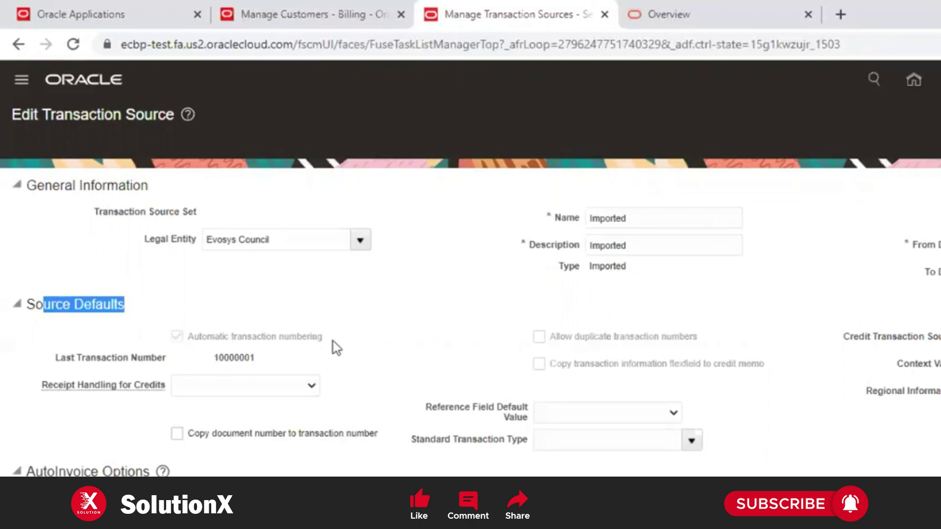
Step: Switch back to the Excel template and check the first cells of the Transaction Number column
key(alt+Tab)
drag(693, 242, 691, 252)
click(690, 233)
click(690, 242)
click(690, 232)
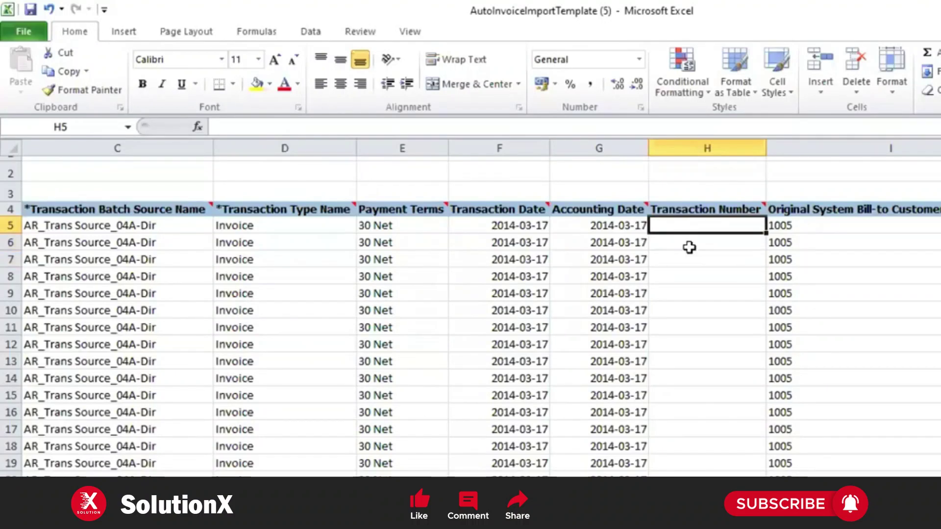
Step: Return to the Imported source in the browser and check its automatic transaction numbering and last transaction number
key(alt+Tab)
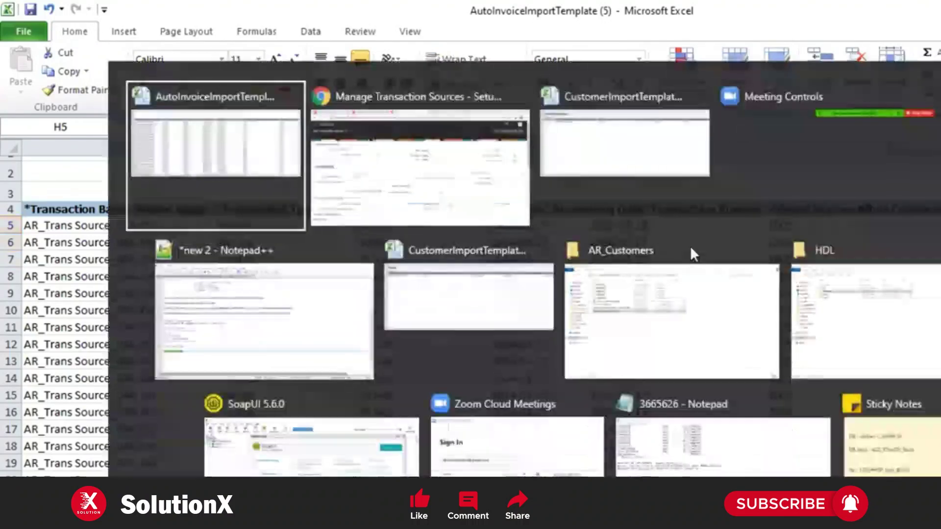
key(alt+Tab)
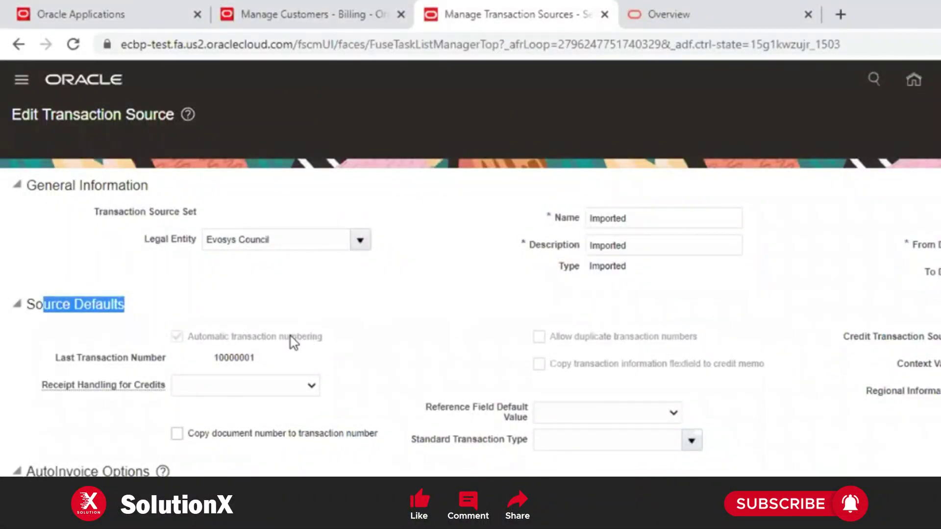
click(232, 358)
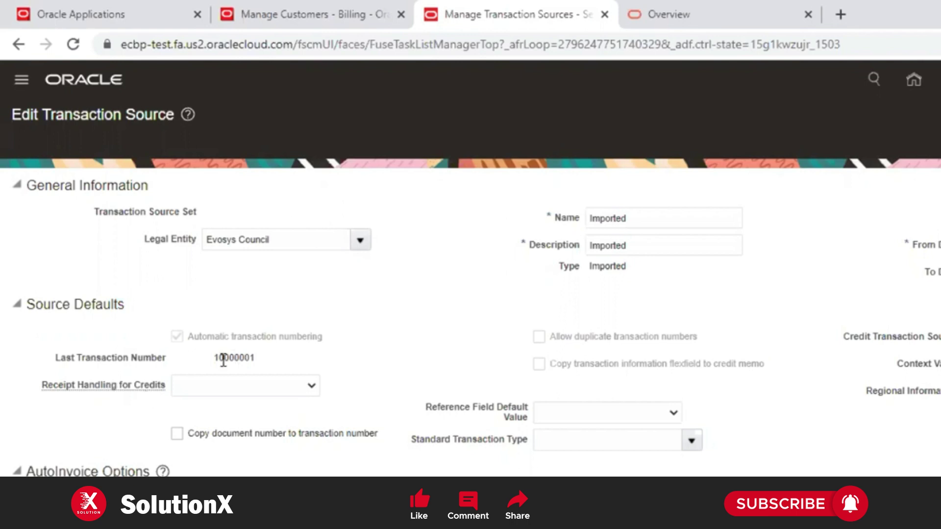
double_click(224, 359)
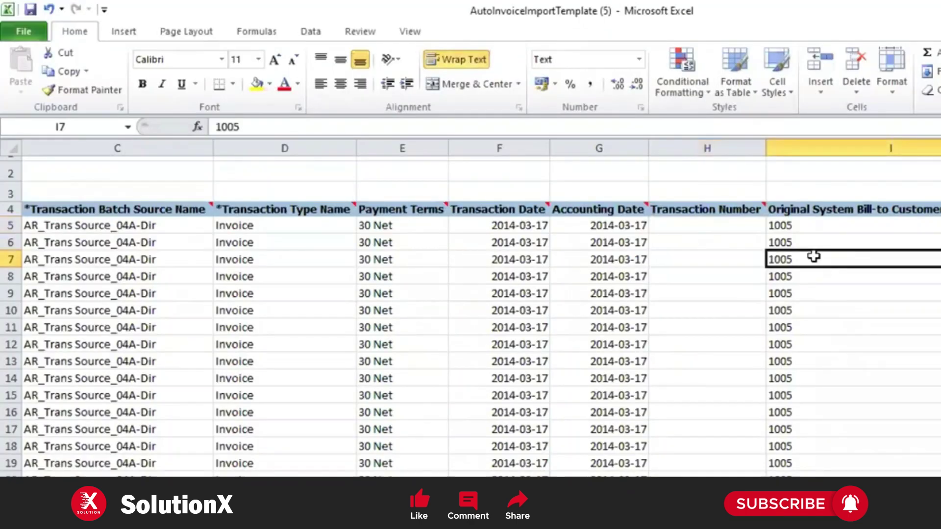
Step: Look across row 7 of the Excel template's interface lines to find the original system sold-to and bill-to customer columns
key(Right)
key(Right)
key(Right)
key(Right)
key(Right)
key(Right)
key(Right)
key(Right)
key(Right)
key(Right)
key(Right)
key(Right)
key(Right)
key(Right)
key(Right)
key(Right)
key(Right)
key(Right)
key(Left)
key(Left)
key(Left)
key(Left)
key(Left)
key(Left)
key(Left)
key(Left)
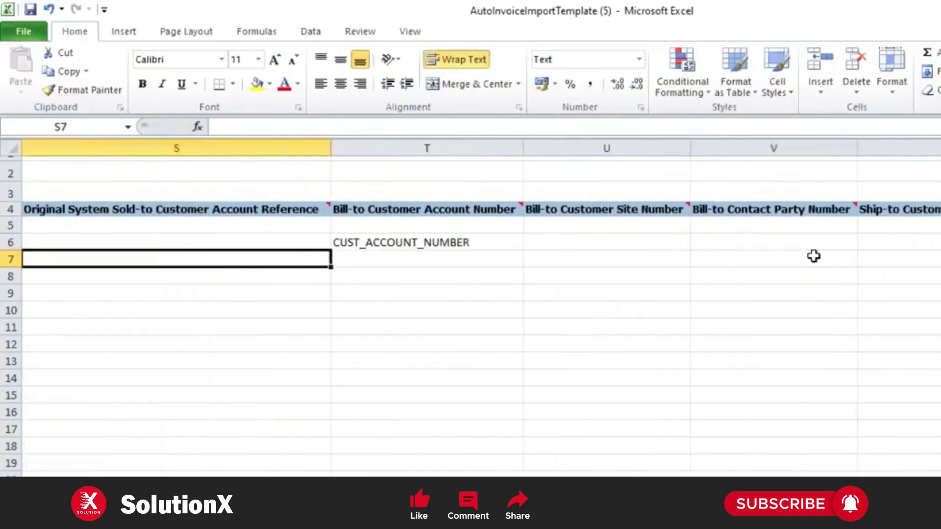
Step: Review the bill-to and ship-to account, site and contact party number columns along row 7
key(Right)
key(Right)
key(Right)
key(Right)
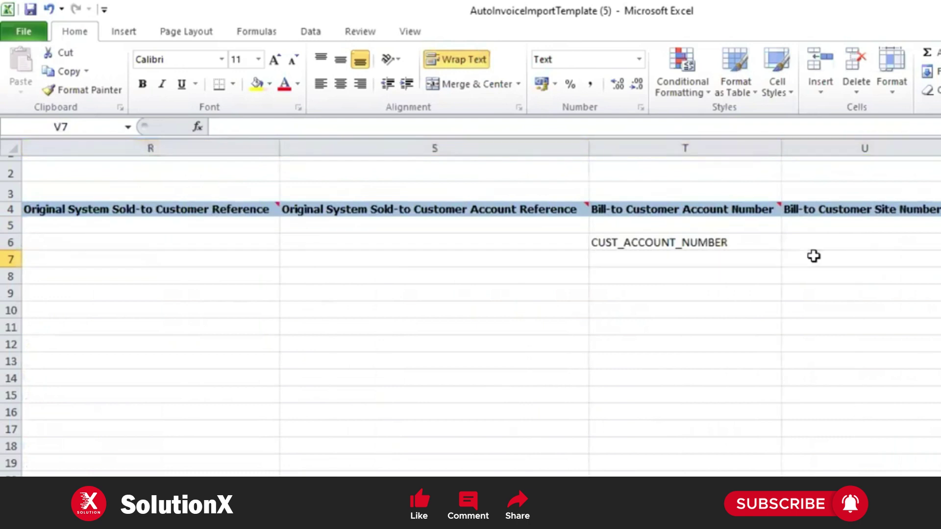
key(Right)
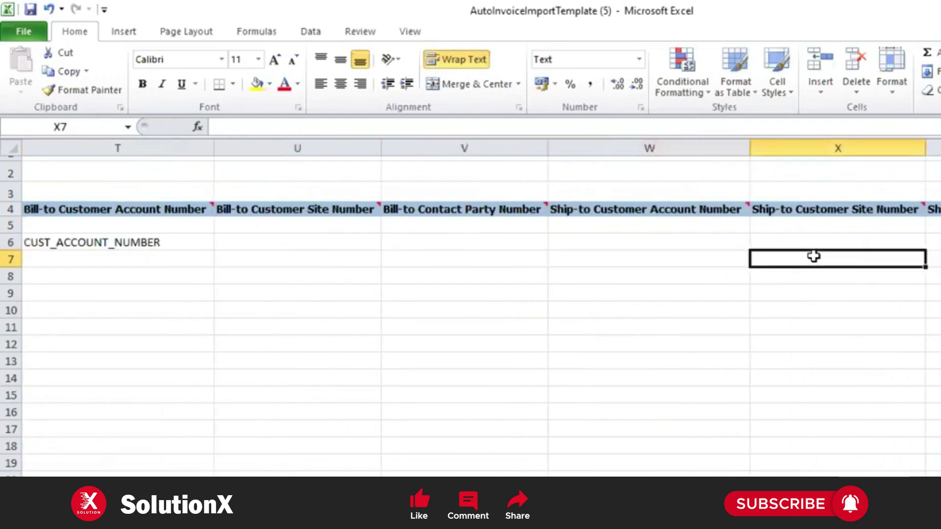
key(Right)
key(Right)
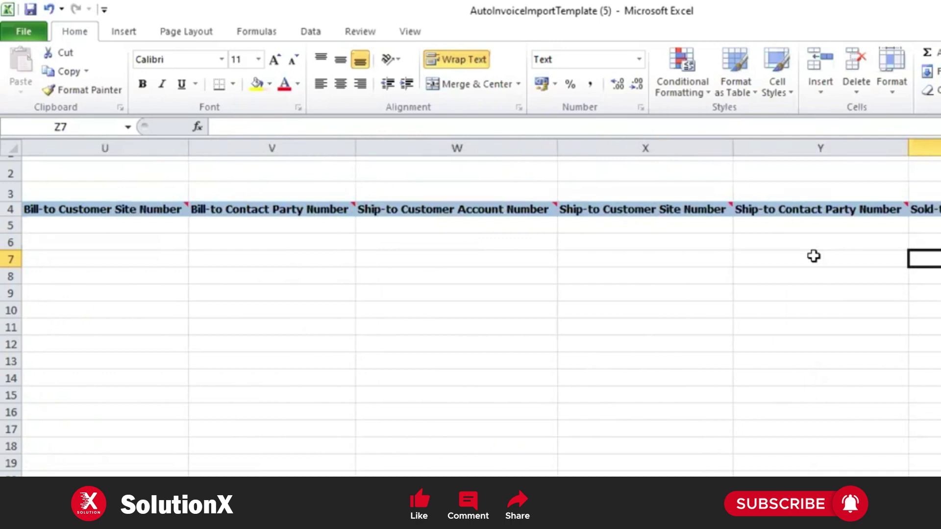
key(Left)
key(Left)
key(Left)
key(Left)
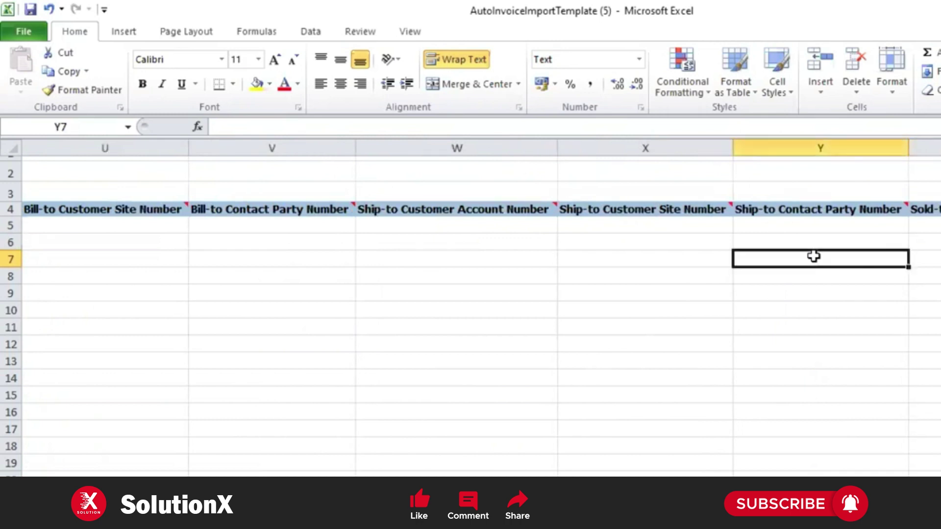
Step: Open the list of allowed Transaction Line Type values in cell AA5 and review the options
key(Right)
key(Right)
key(Right)
key(Right)
key(Right)
key(Right)
key(Left)
key(Up)
key(Up)
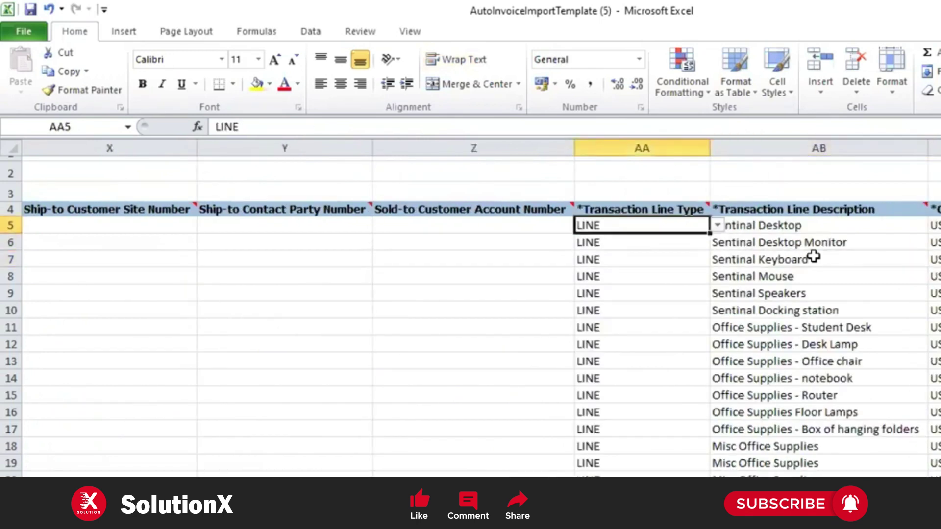
click(716, 226)
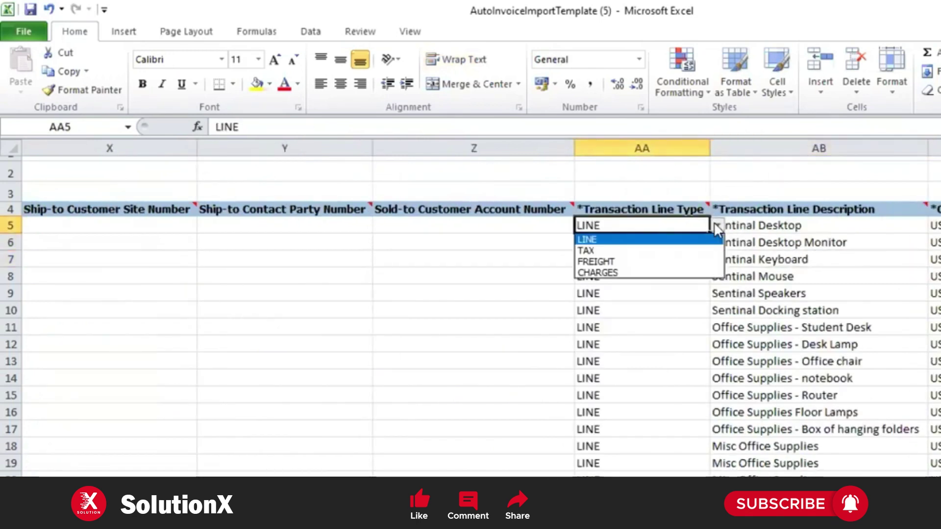
key(Down)
key(Up)
key(Up)
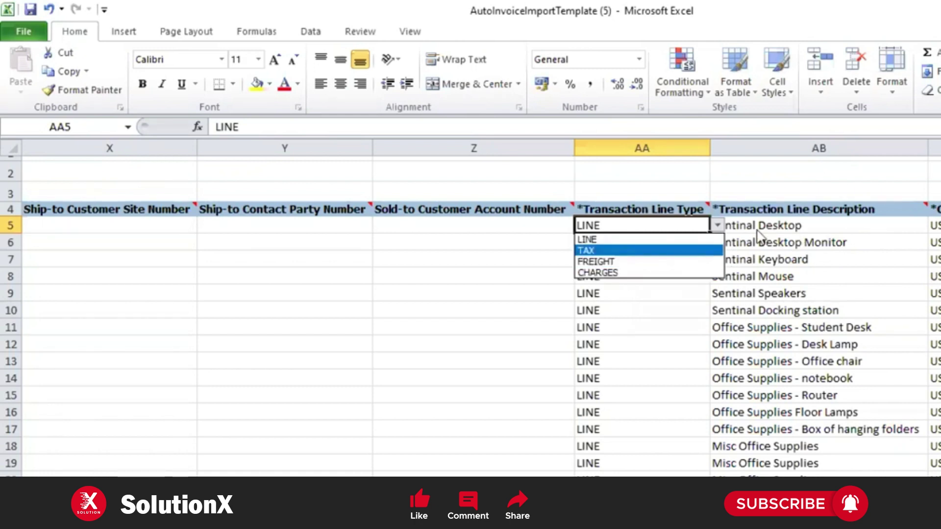
Step: Close the list of line types and review row 5's line description, currency code and currency conversion type columns
key(Escape)
key(Right)
key(Right)
key(Right)
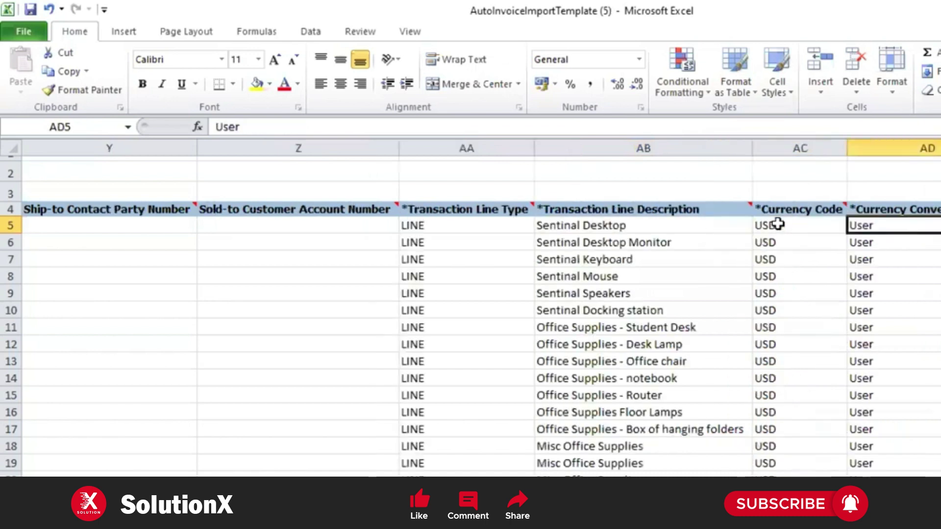
key(Right)
Step: Turn on filtering for the interface lines' column headers in row 4
key(Left)
key(Left)
key(Left)
key(Left)
key(Left)
key(Left)
key(Left)
key(Left)
key(Left)
key(Left)
key(Left)
key(Left)
key(Left)
key(Left)
key(Left)
key(Left)
key(Left)
key(Left)
key(Left)
key(Left)
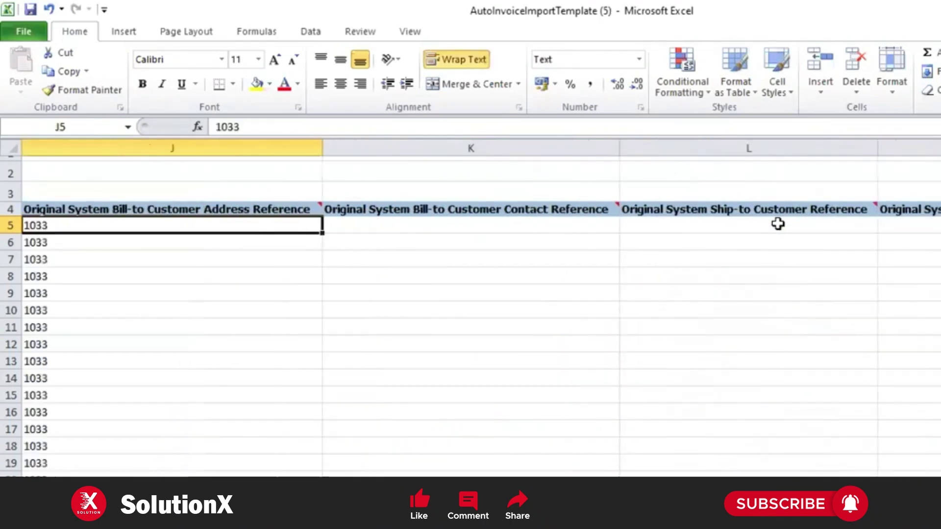
key(Up)
key(Left)
key(Left)
key(Left)
key(Left)
key(Left)
key(Left)
key(Left)
key(Left)
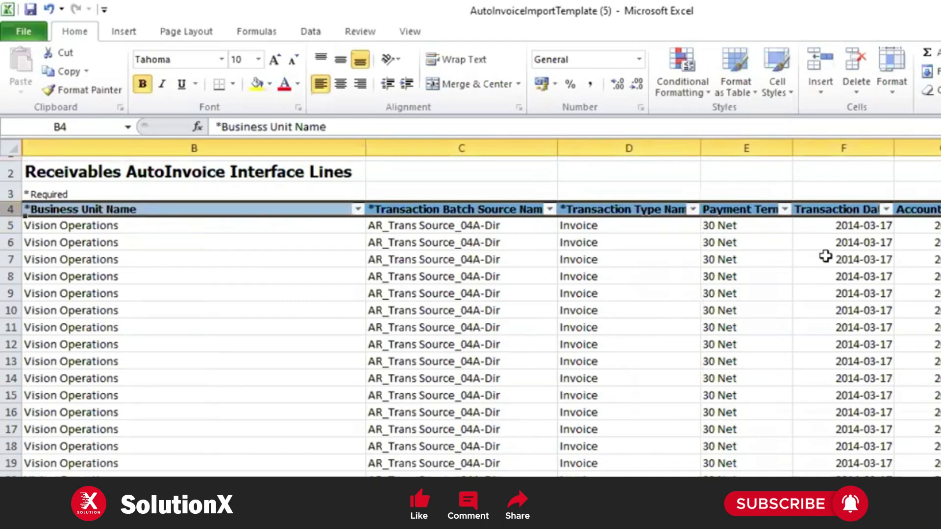
Step: Filter the Transaction Line Type column to show only LINE and TAX rows
click(825, 255)
key(Right)
key(Right)
key(Right)
key(Right)
key(Right)
key(Right)
key(Right)
key(Right)
key(Right)
key(Right)
key(Right)
key(Right)
key(Right)
key(Right)
key(Right)
key(Right)
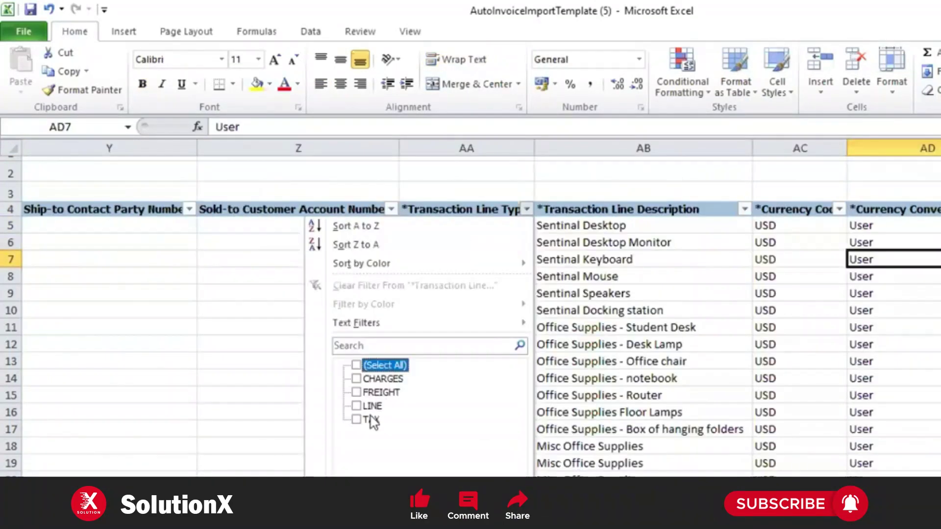
click(370, 406)
click(371, 419)
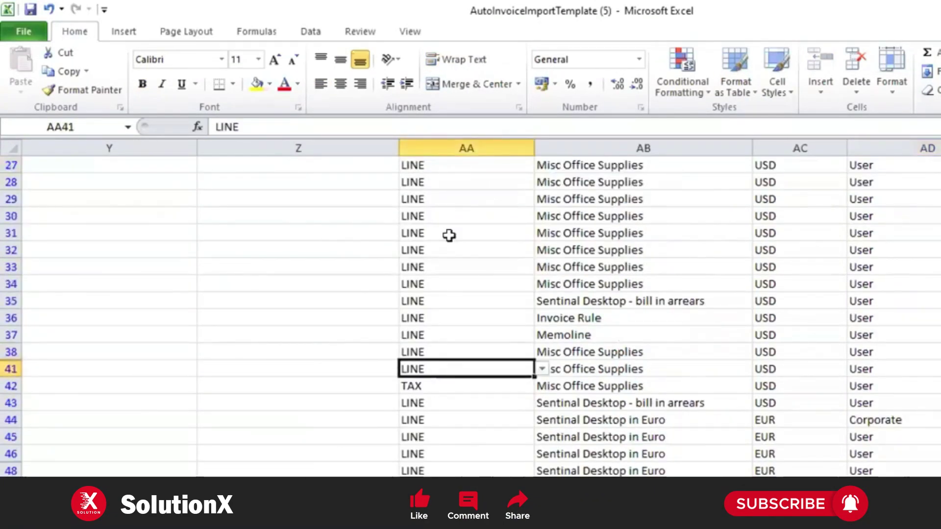
Step: Compare the LINE entry in row 41 with the TAX entry in row 42 and their descriptions and currency codes
key(Right)
key(Left)
key(Right)
key(Left)
key(Down)
key(Right)
key(Right)
Step: Return to the first interface line in row 5 and examine its currency code and currency conversion type
key(ctrl+Home)
click(653, 227)
key(Right)
key(Right)
key(Right)
key(Right)
key(Right)
key(Right)
key(Right)
key(Right)
key(Right)
key(Right)
key(Right)
key(Right)
key(Right)
key(Right)
key(Right)
key(Right)
key(Right)
key(Right)
key(Right)
key(Right)
key(Right)
key(Right)
key(Right)
key(Right)
key(Right)
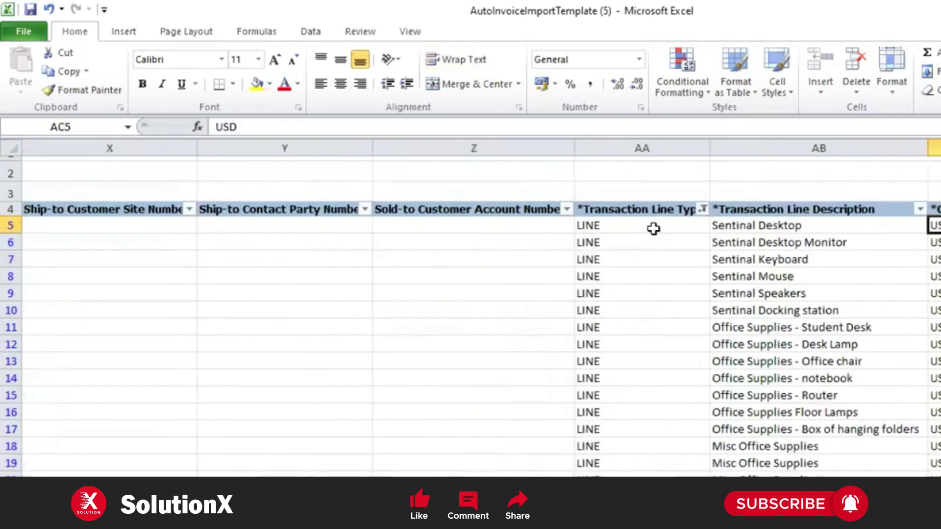
key(Left)
key(Right)
key(Right)
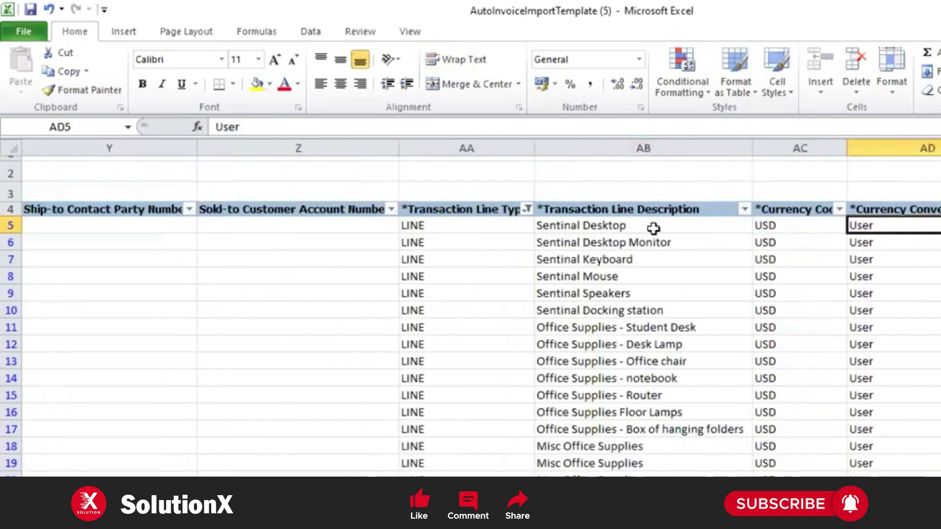
key(Right)
key(Right)
key(Left)
key(Left)
key(Left)
key(Right)
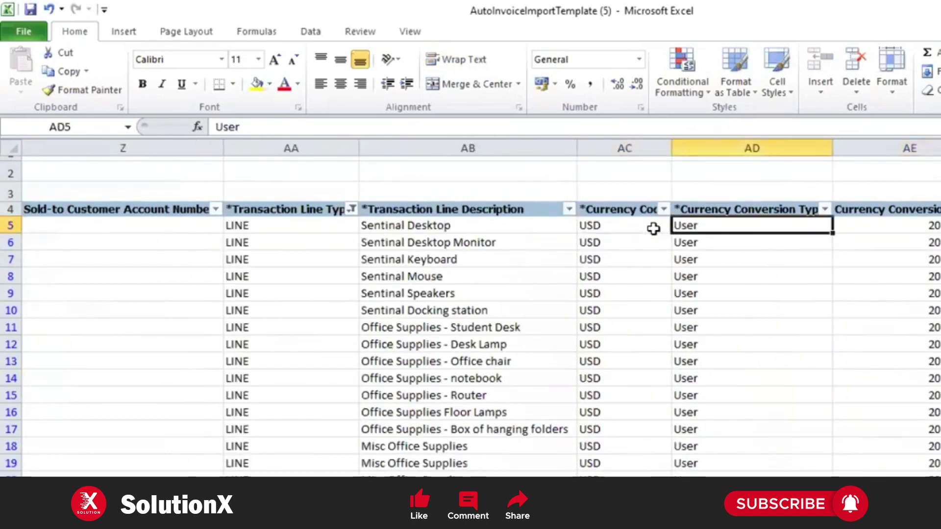
Step: Review the currency conversion type, date and rate columns together in row 5
key(shift+Right)
key(shift+Right)
key(Right)
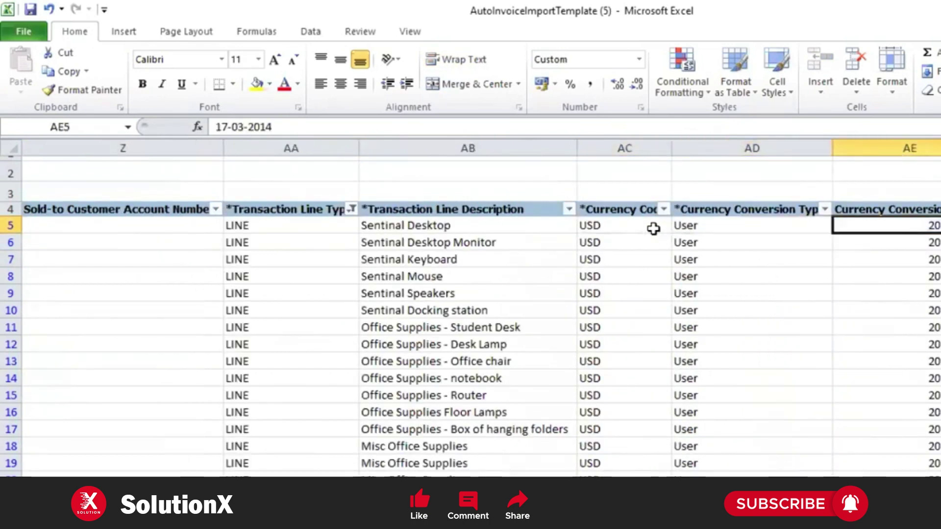
key(Right)
key(Left)
key(Left)
key(Left)
key(Right)
key(Right)
key(Right)
Step: Review the transaction line amount, line quantity, ordered quantity, unit selling price and unit standard price columns in row 5
key(Right)
key(Right)
key(Left)
key(Right)
key(Right)
key(Right)
key(Right)
key(Left)
key(Right)
Step: Examine row 5's Line Transactions Flexfield Context and look across the flexfield segment columns that follow it
key(Right)
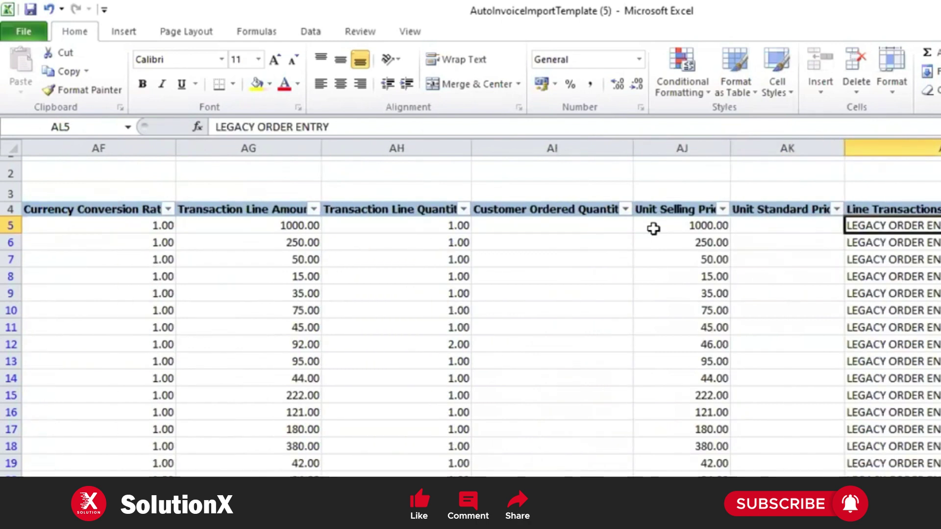
key(Right)
key(Left)
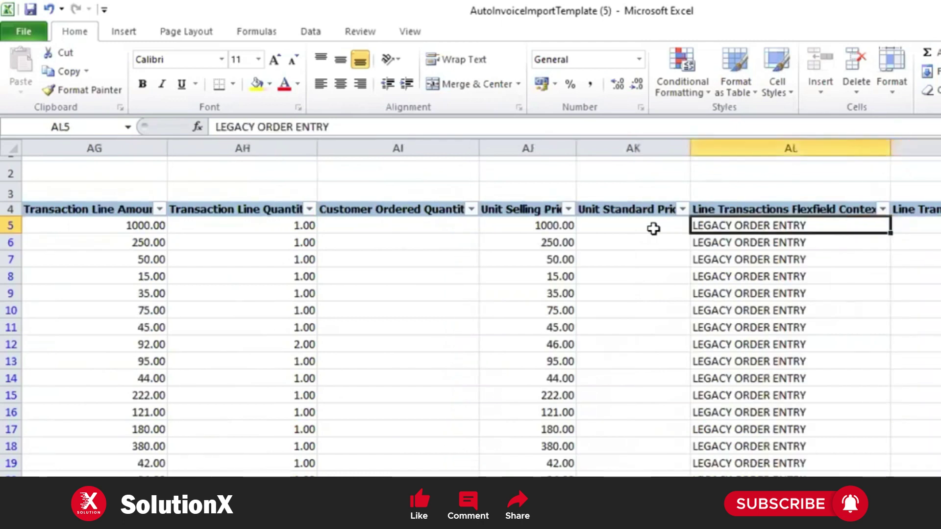
key(Right)
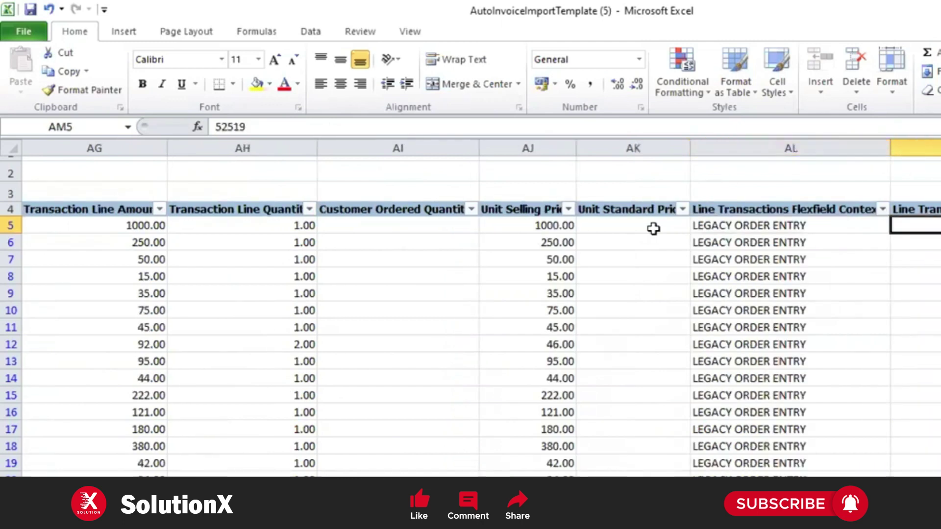
key(Right)
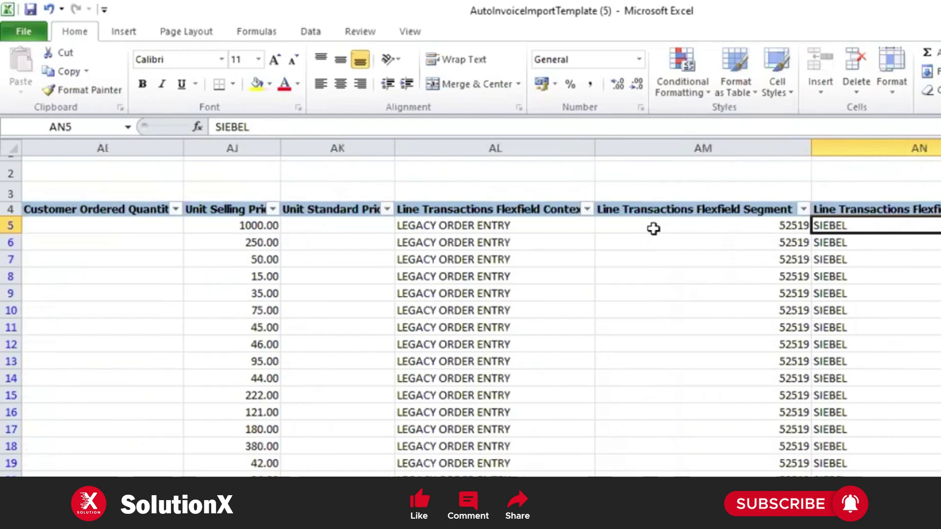
key(Right)
key(Right)
key(Right)
key(Right)
key(Right)
key(Right)
key(Right)
key(Right)
key(Right)
key(Right)
key(Right)
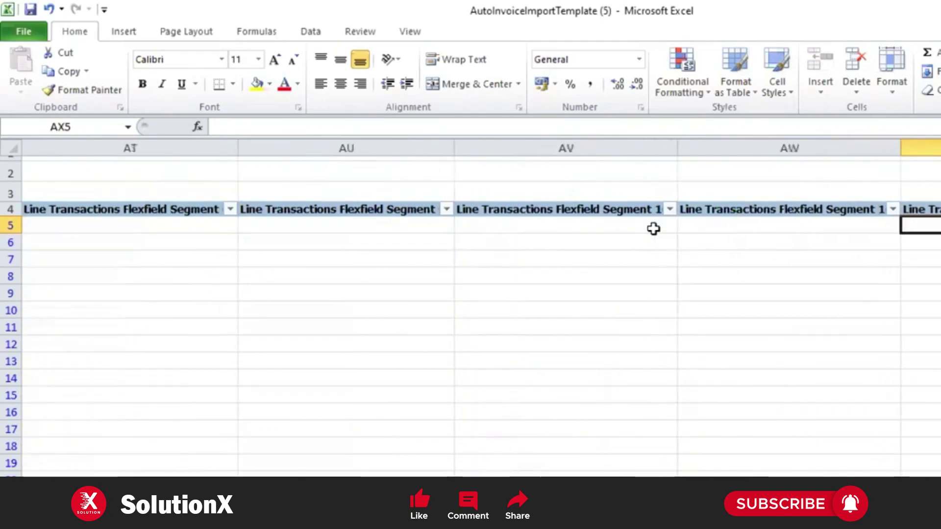
key(Right)
Step: Go back along the header row through the numbered flexfield segment headings to Line Transactions Flexfield Segment 2
key(Up)
key(Left)
key(Left)
key(Left)
key(Left)
key(Left)
key(Left)
key(Left)
key(Left)
key(Left)
key(Left)
key(Left)
key(Left)
key(Left)
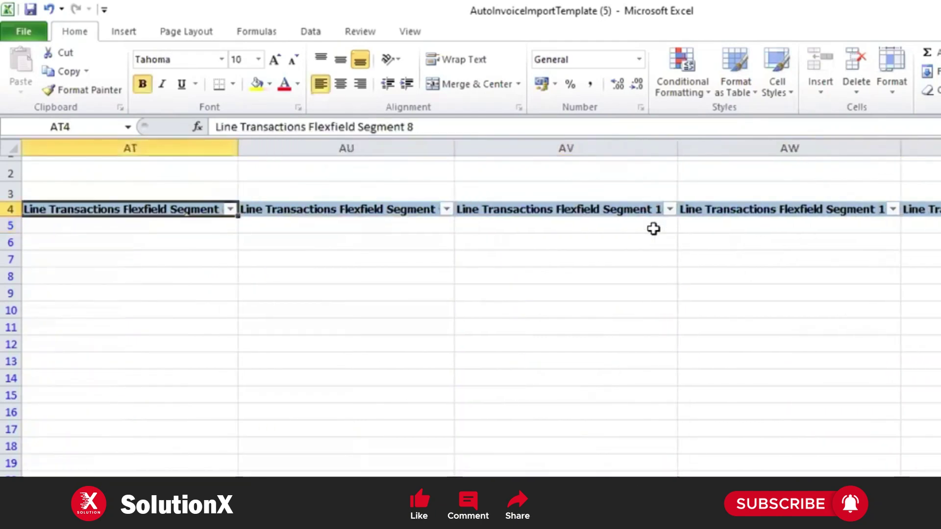
key(Left)
key(Left)
key(Right)
key(Right)
key(Right)
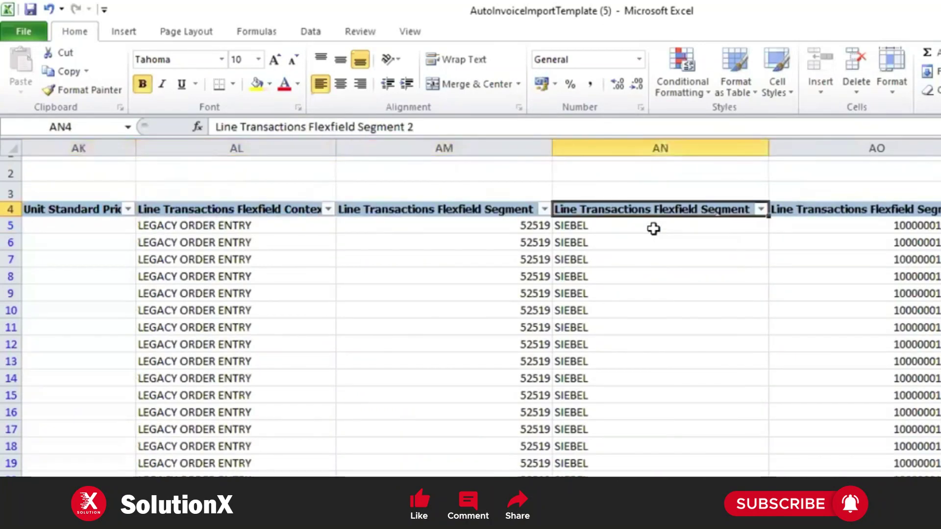
Step: Compare the headings of Line Transactions Flexfield Segments 2 to 4 with their values in row 5
key(Down)
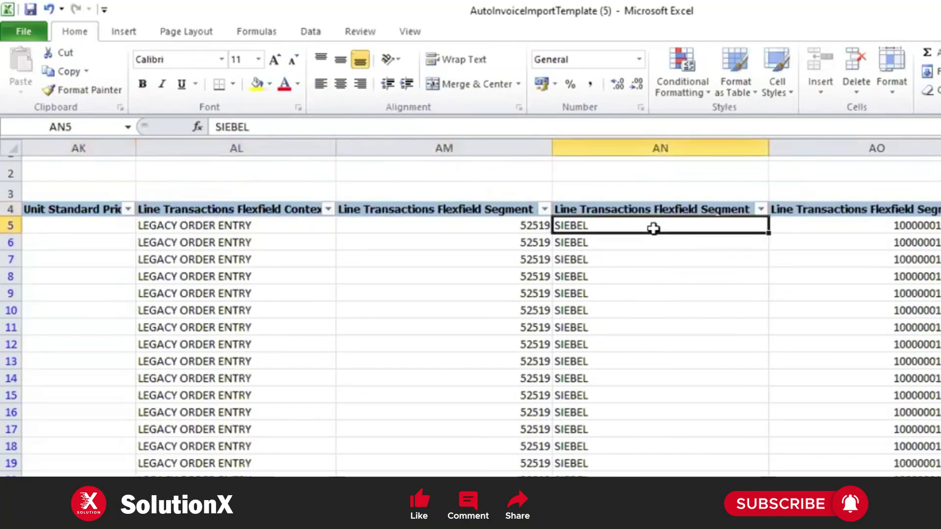
key(Up)
key(Right)
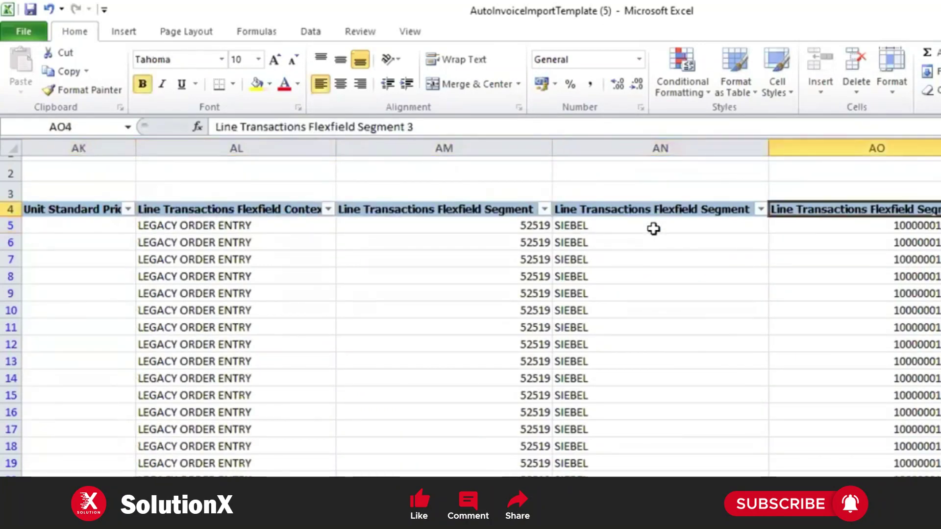
key(Left)
key(shift+Right)
key(shift+Right)
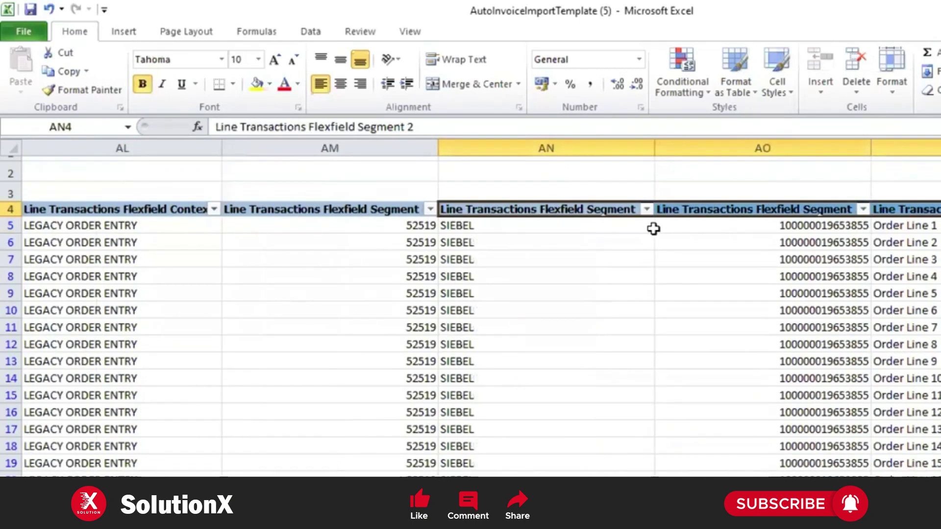
click(652, 226)
click(653, 229)
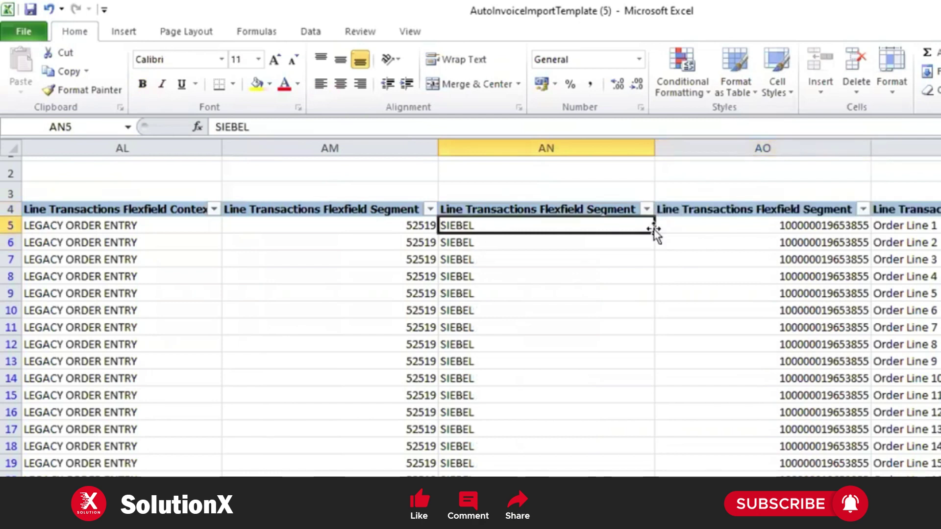
Step: Inspect the values of Line Transactions Flexfield Segments 2 to 4 in row 5 and highlight the three cells together
key(Down)
click(653, 228)
key(Right)
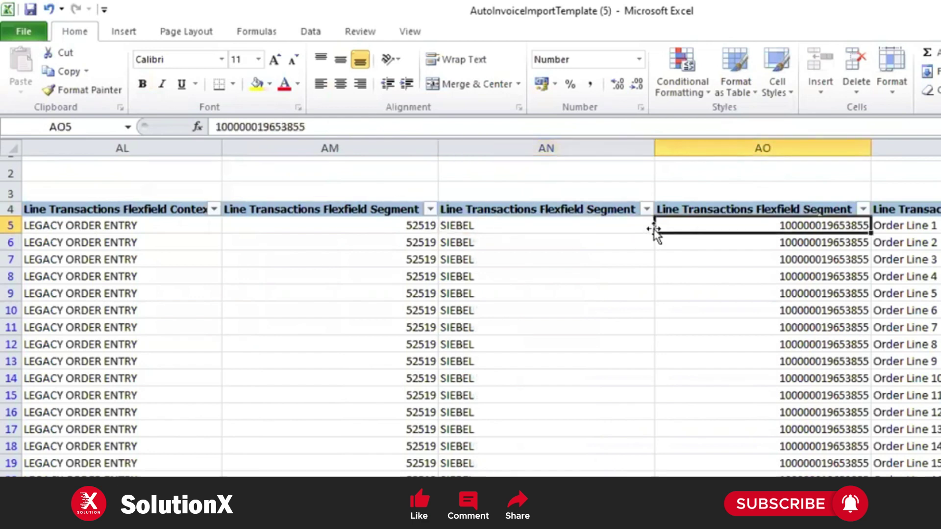
key(Right)
key(Right)
click(653, 229)
key(Right)
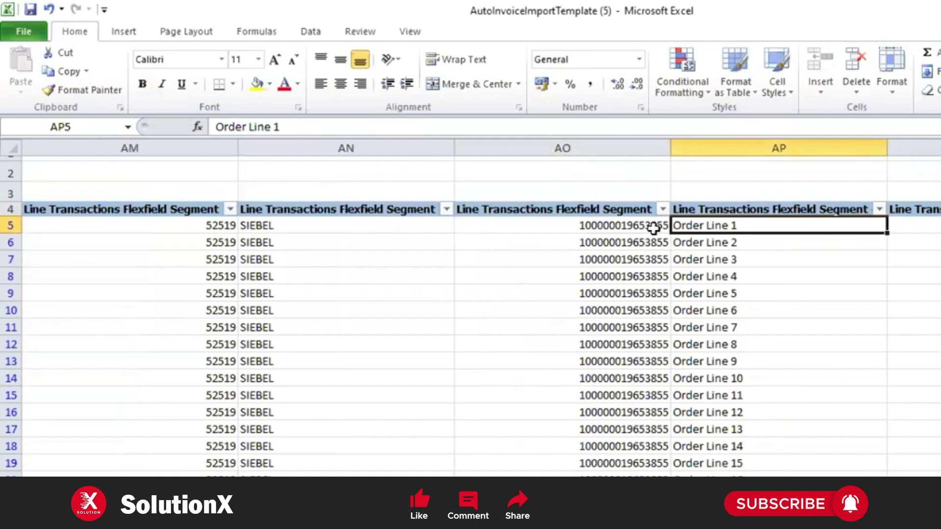
key(Left)
key(Left)
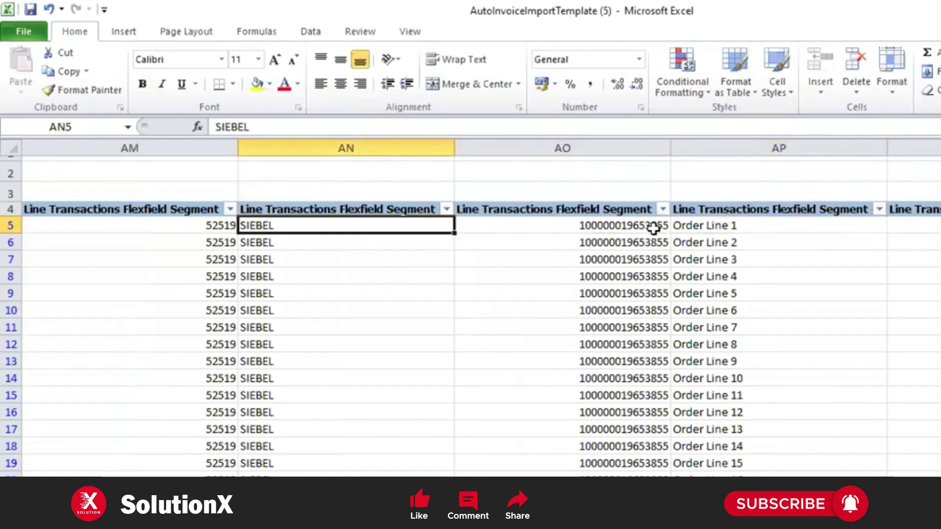
key(shift+Right)
key(shift+Right)
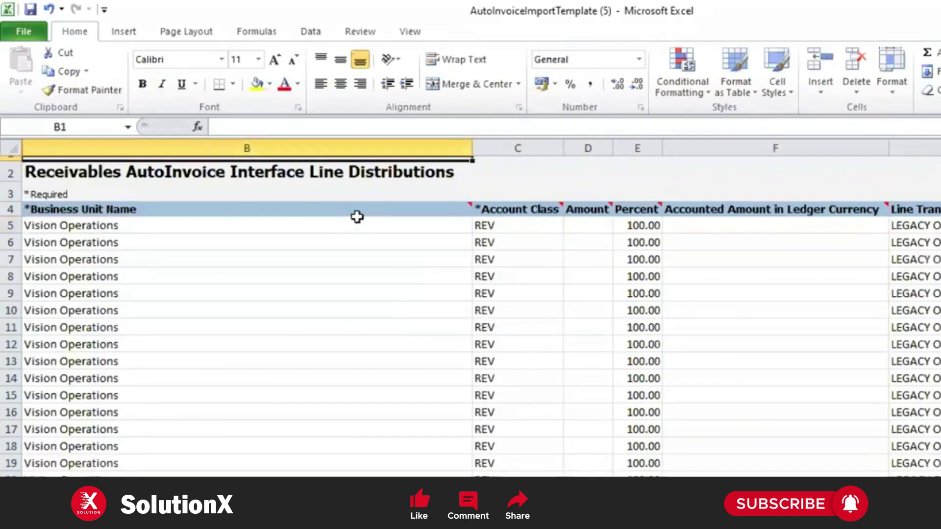
Step: Examine the Line Transactions Flexfield Context and Segment 1 columns on the Receivables AutoInvoice Interface Line Distributions sheet
key(Right)
key(Right)
key(Right)
key(Right)
key(Right)
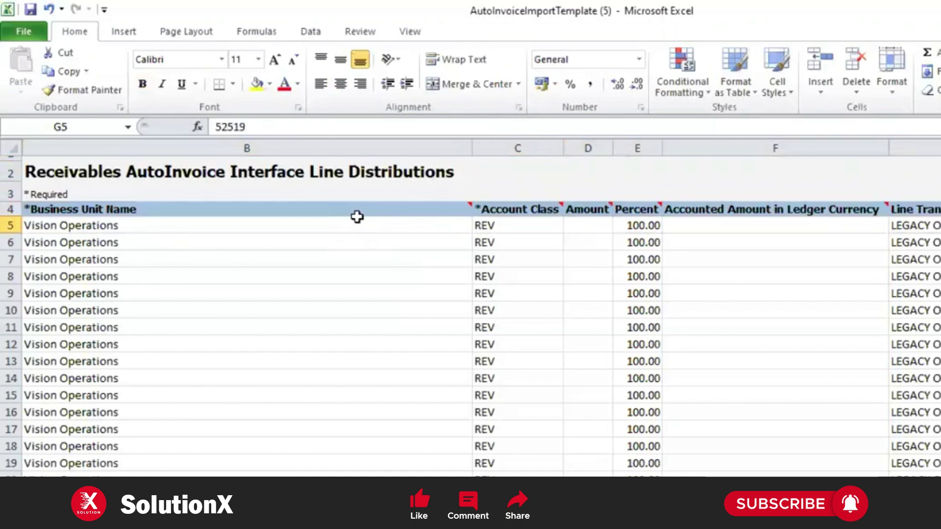
key(Up)
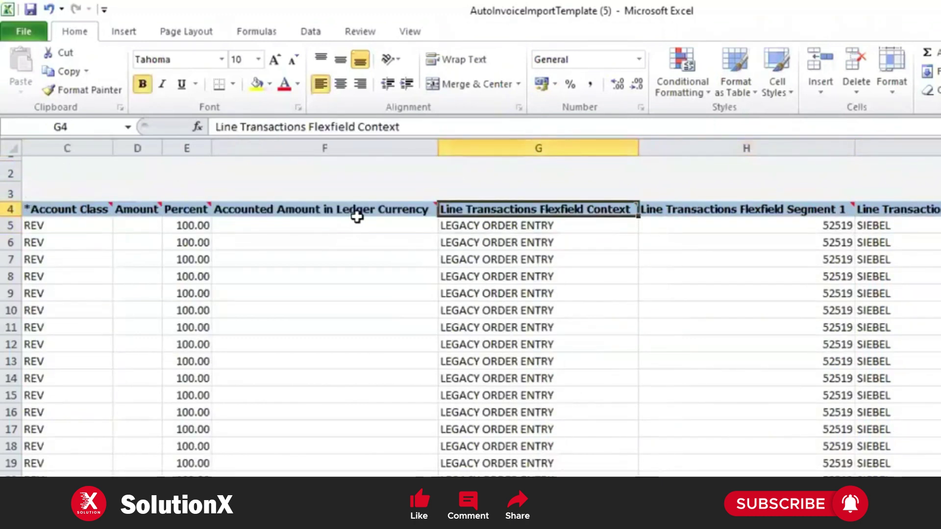
key(Down)
key(Right)
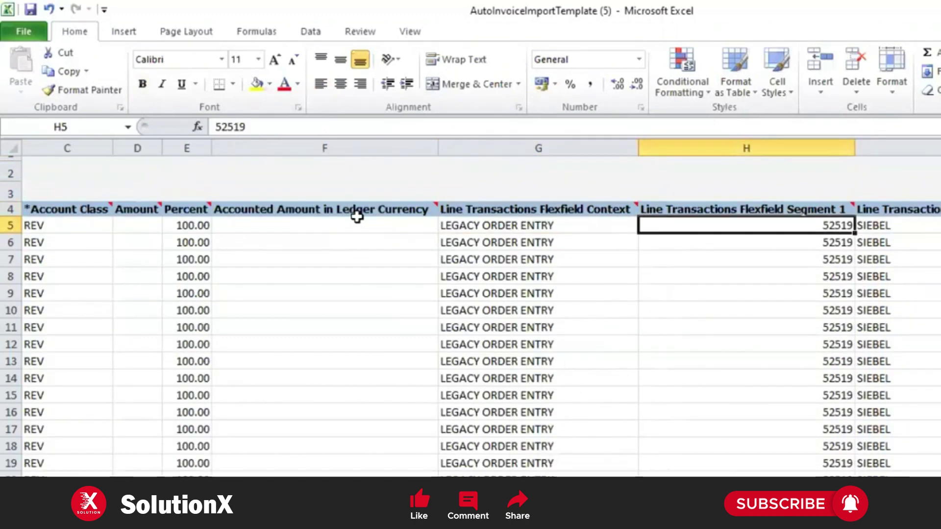
key(Right)
key(Left)
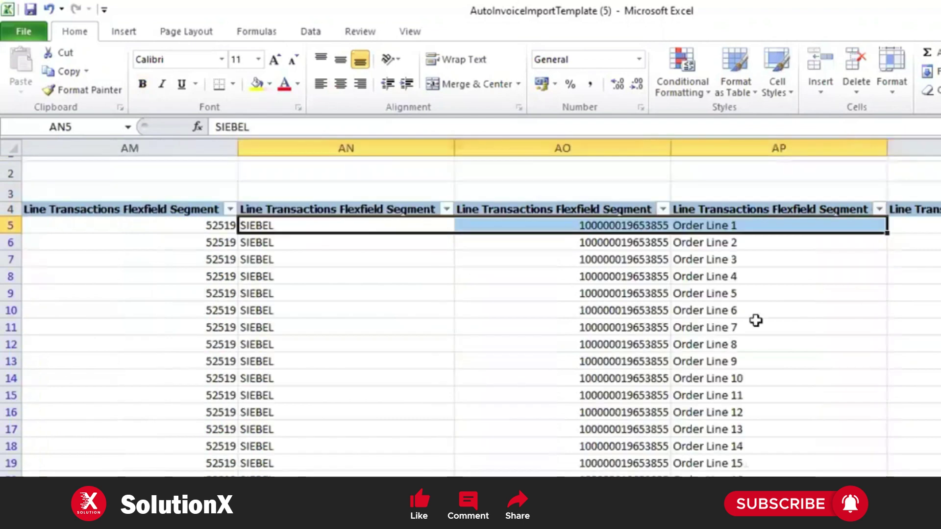
Step: Return to the invoice lines sheet and highlight Line Transactions Flexfield Segments 2 to 4 in row 5
click(583, 225)
click(351, 222)
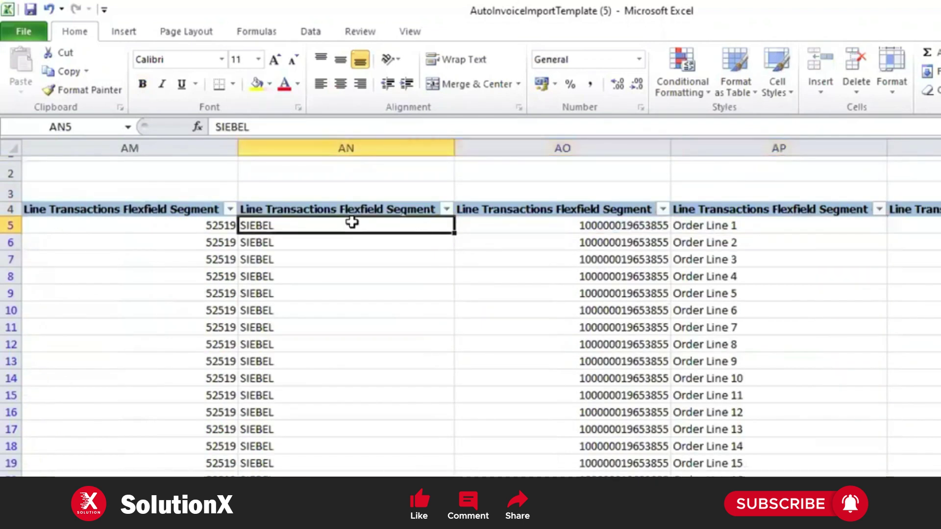
key(shift+Right)
key(shift+Right)
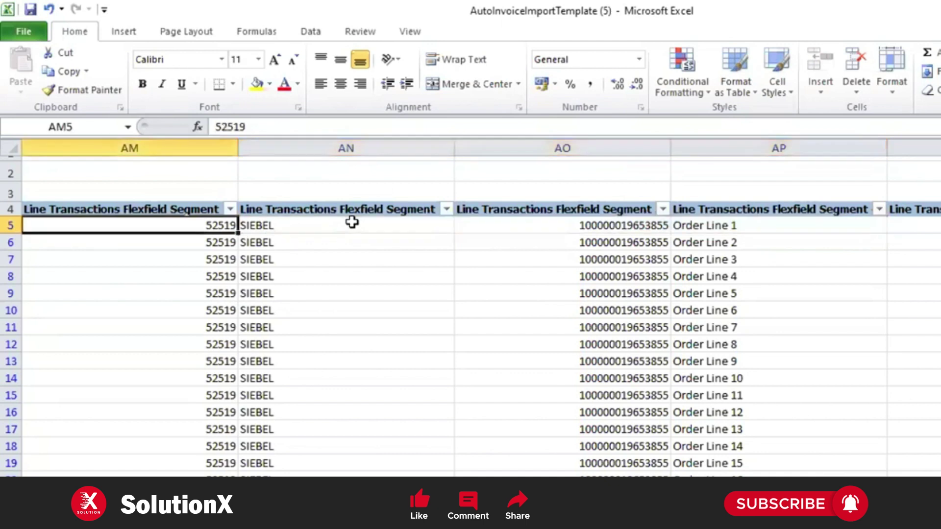
click(352, 222)
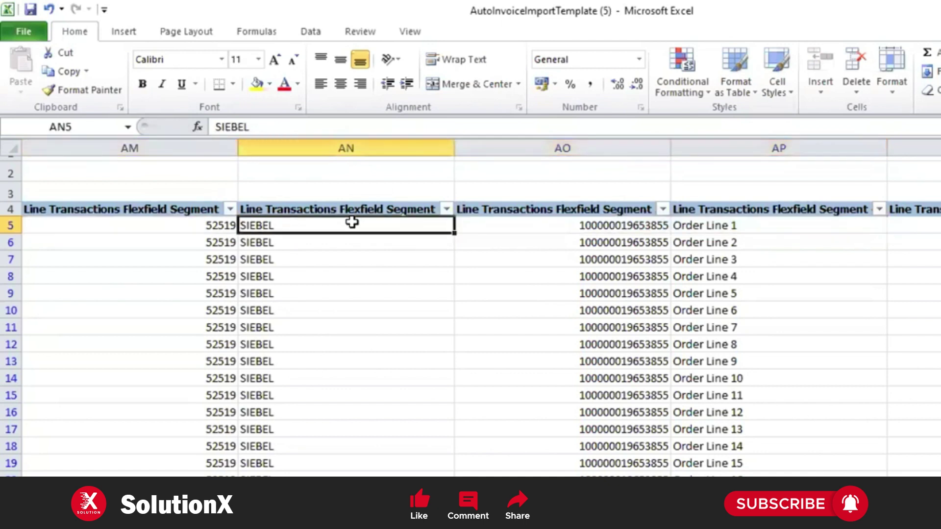
key(Right)
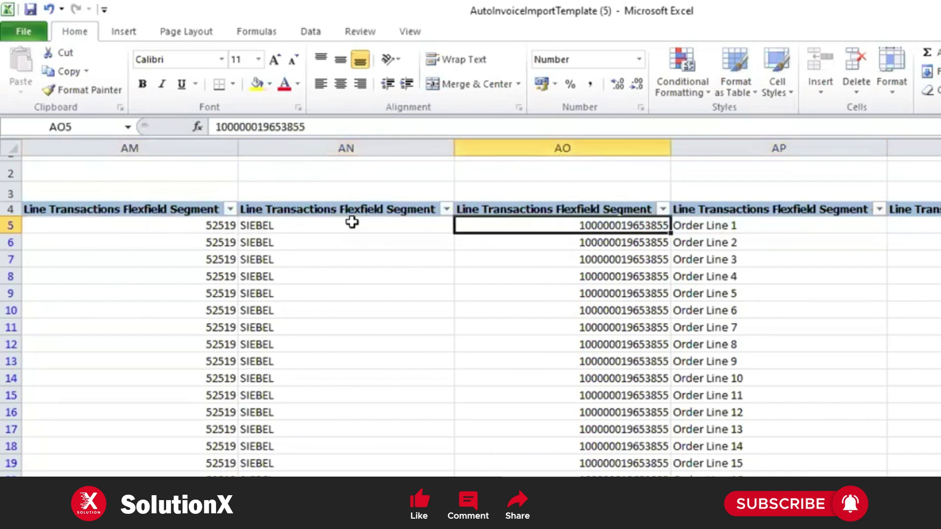
key(shift+Right)
ctrl+click(352, 222)
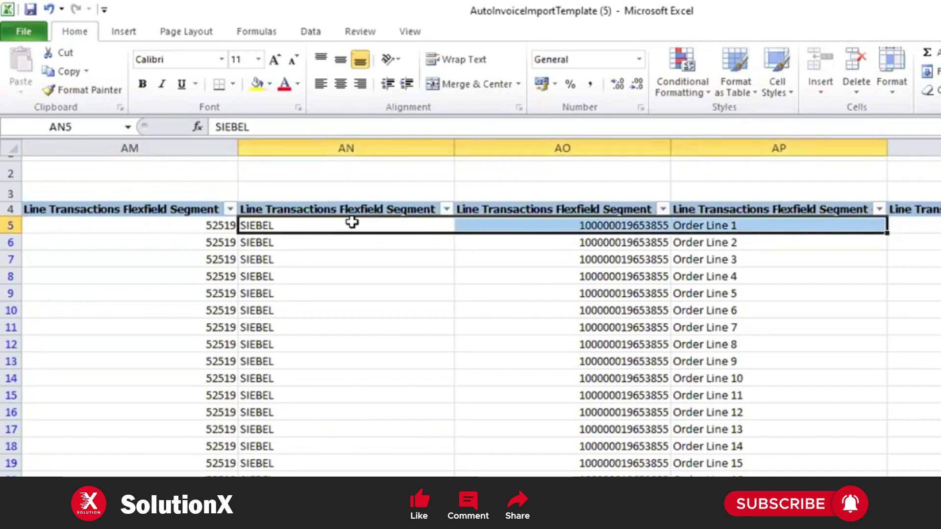
Step: Review row 5's flexfield Segment 2, 3 and 4 values one by one, finishing on Segment 3
key(Right)
key(Right)
key(Right)
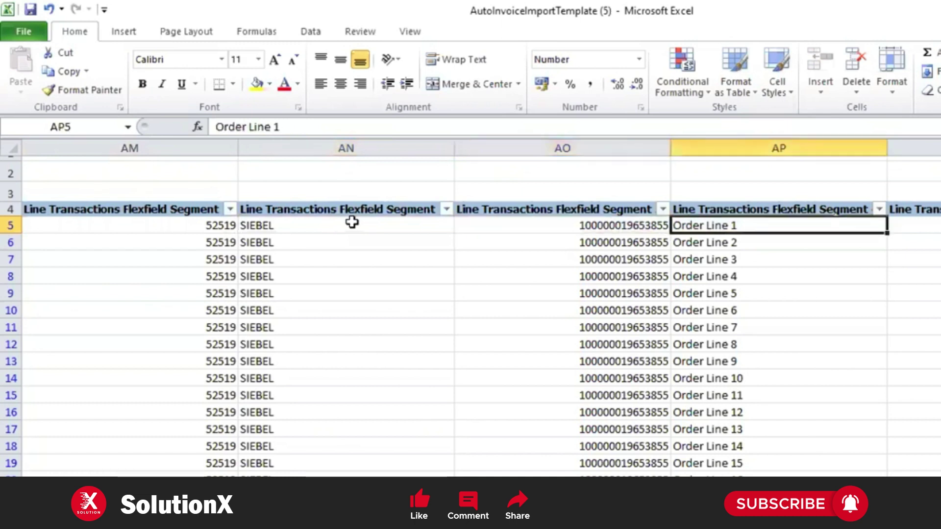
key(Left)
key(Left)
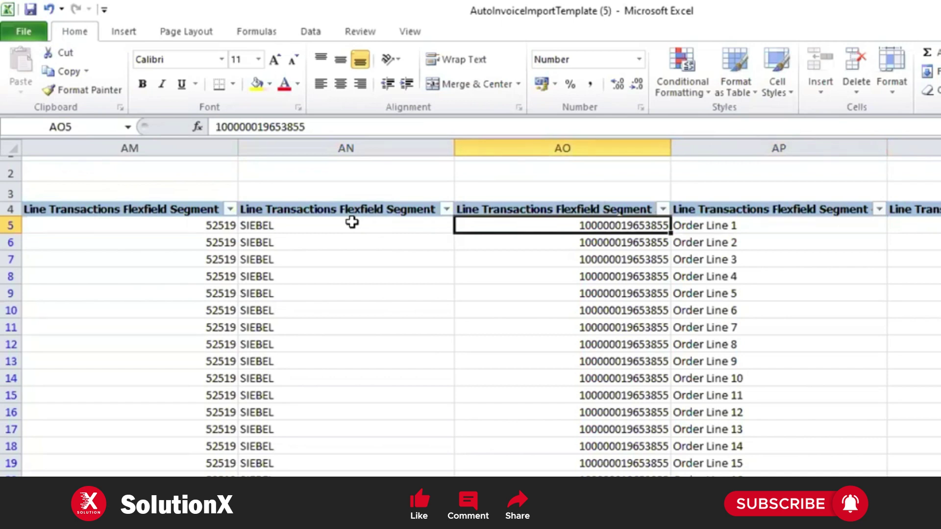
click(352, 222)
key(Right)
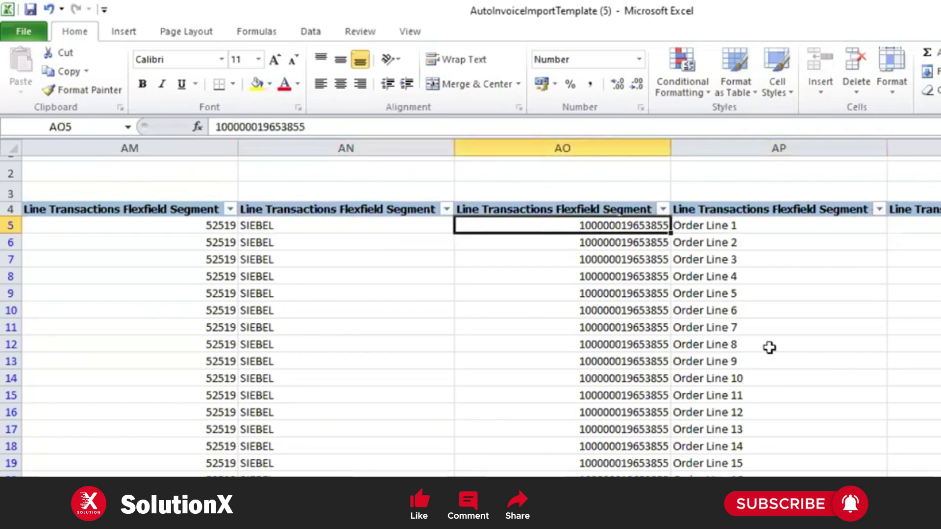
Step: Highlight the repeated Segment 3 values from row 5 downward and compare them with the neighbouring Segment 2 column
key(shift+Down)
key(shift+Down)
key(shift+Down)
key(shift+Down)
key(shift+Down)
key(shift+Down)
key(shift+Down)
key(shift+Down)
key(shift+Down)
key(shift+Down)
key(shift+Down)
key(shift+Down)
key(shift+Down)
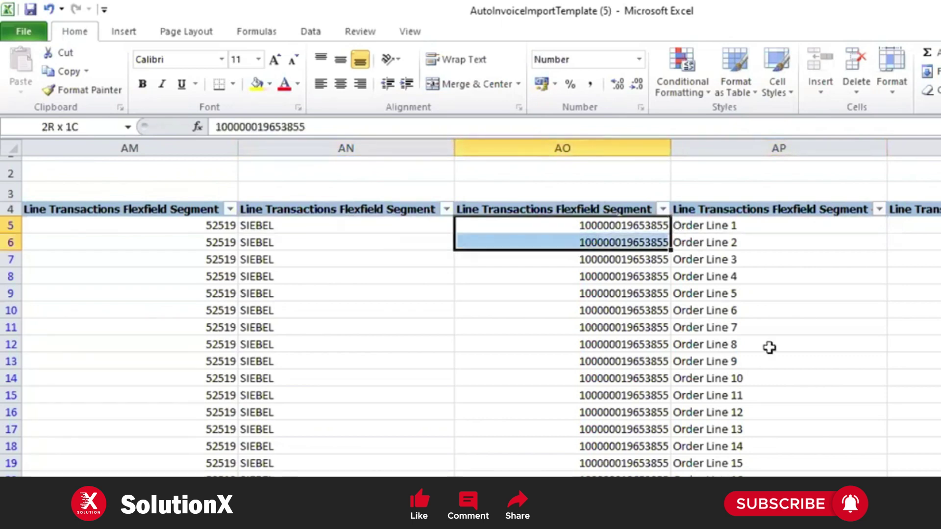
key(shift+Down)
key(shift+Down)
key(shift+Down)
key(shift+Down)
key(shift+Down)
key(shift+Down)
key(shift+Down)
key(shift+Down)
key(shift+Down)
key(shift+Down)
key(shift+Down)
key(shift+Down)
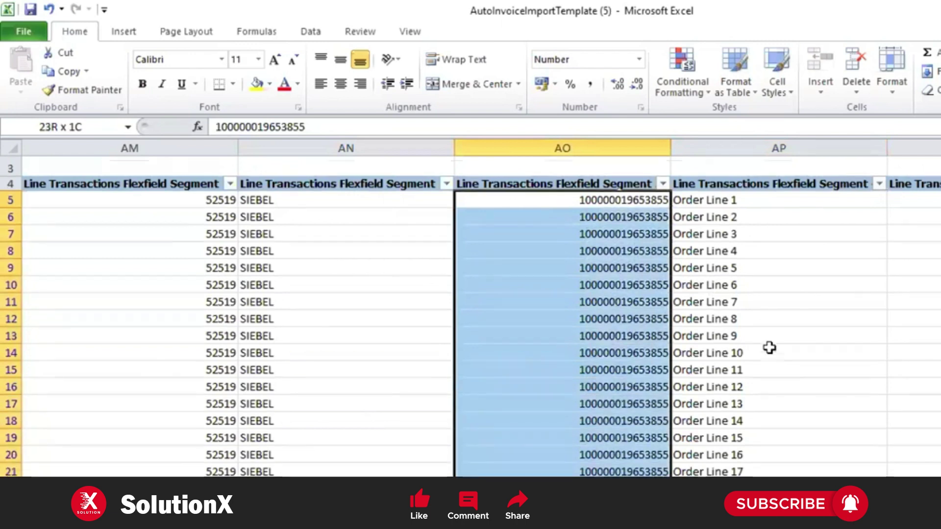
key(Right)
key(Left)
key(Left)
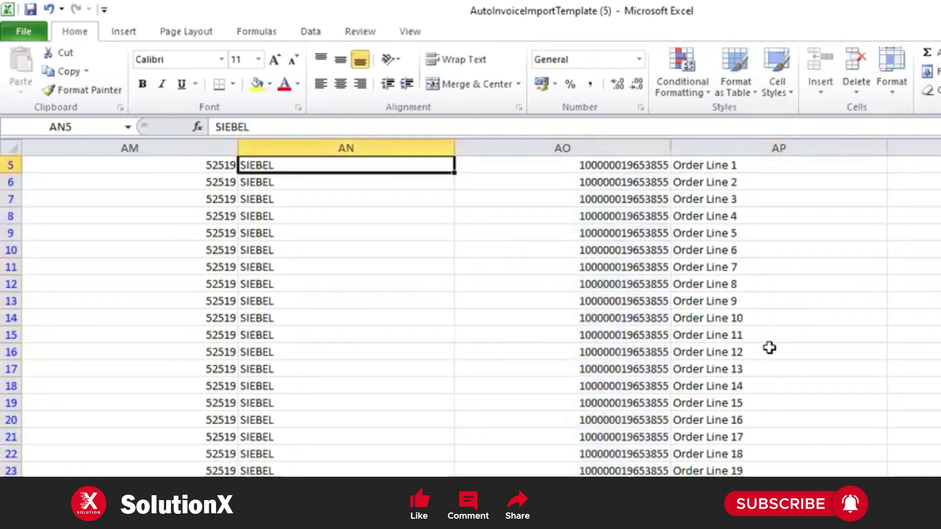
key(Right)
key(Up)
key(Down)
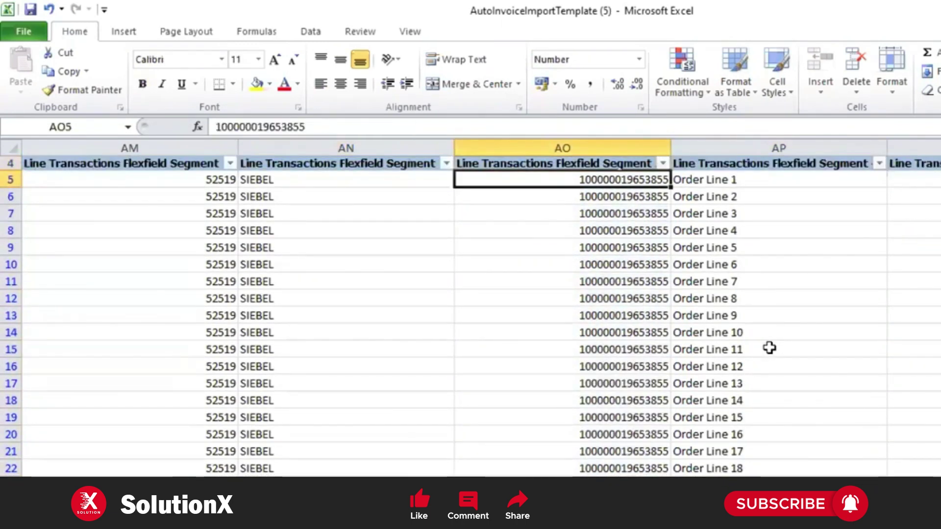
Step: Go through the Segment 4 order line values from row 5 down to the last order line in row 34
click(751, 180)
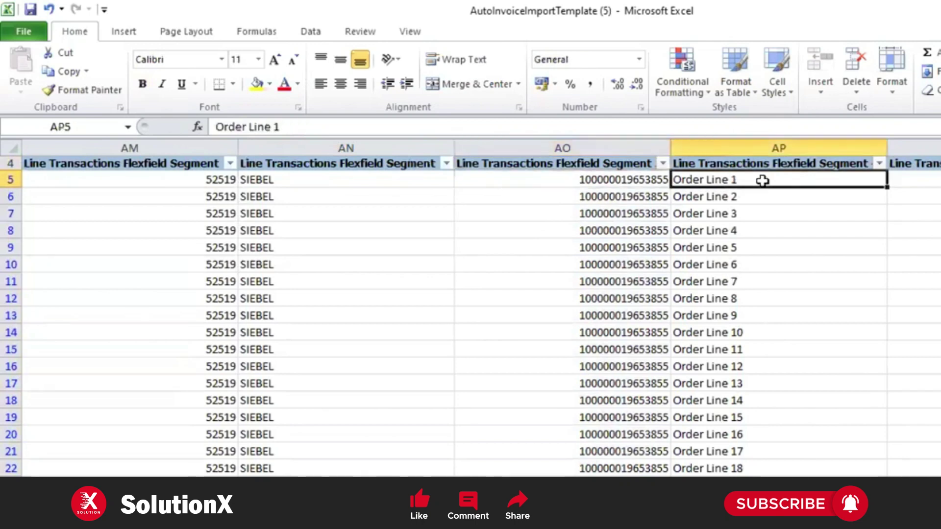
key(Down)
key(Down)
key(Down)
key(Down)
key(Down)
key(Down)
key(Down)
key(Down)
key(Down)
key(Down)
key(Down)
key(Down)
key(Down)
key(Down)
key(Down)
key(Down)
key(Down)
key(Down)
key(Down)
key(Down)
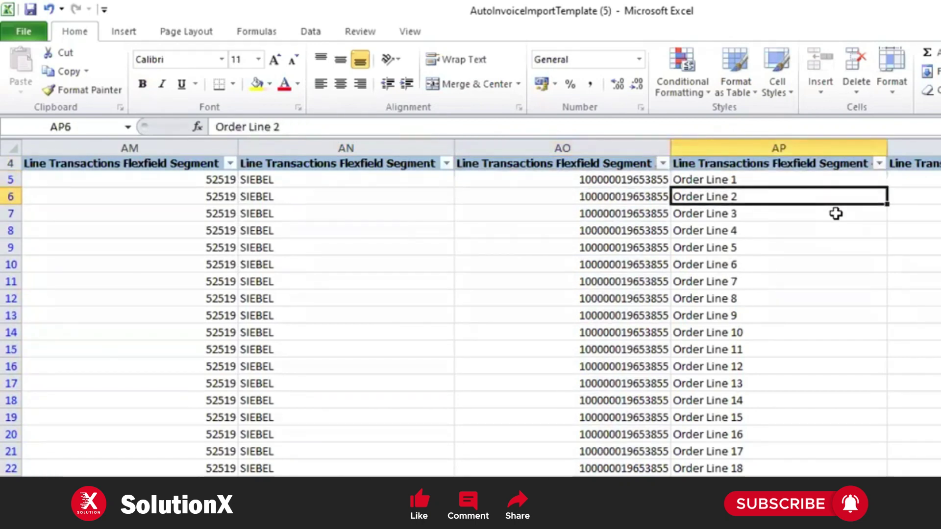
key(Down)
key(Down)
key(Down)
key(Down)
key(Down)
key(Down)
key(Down)
key(Down)
key(Down)
key(Down)
key(Down)
key(Down)
key(Down)
key(Down)
key(Down)
key(Up)
key(Up)
key(Up)
key(Up)
key(Up)
key(Up)
key(Up)
key(Up)
key(Up)
key(Up)
key(Up)
key(Up)
key(Up)
key(Up)
key(Down)
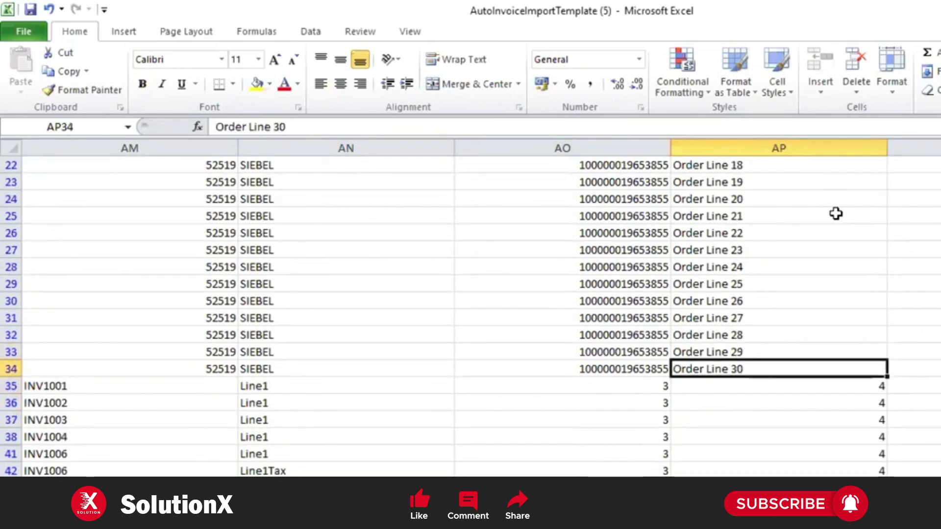
Step: Compare Segments 3 and 4 in row 34, and check the flexfield context of the following row 35
key(Left)
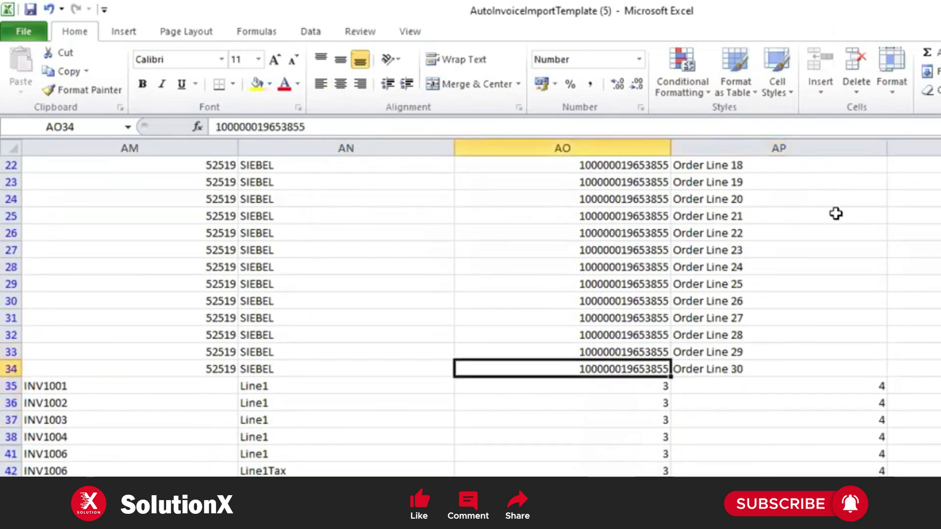
key(Right)
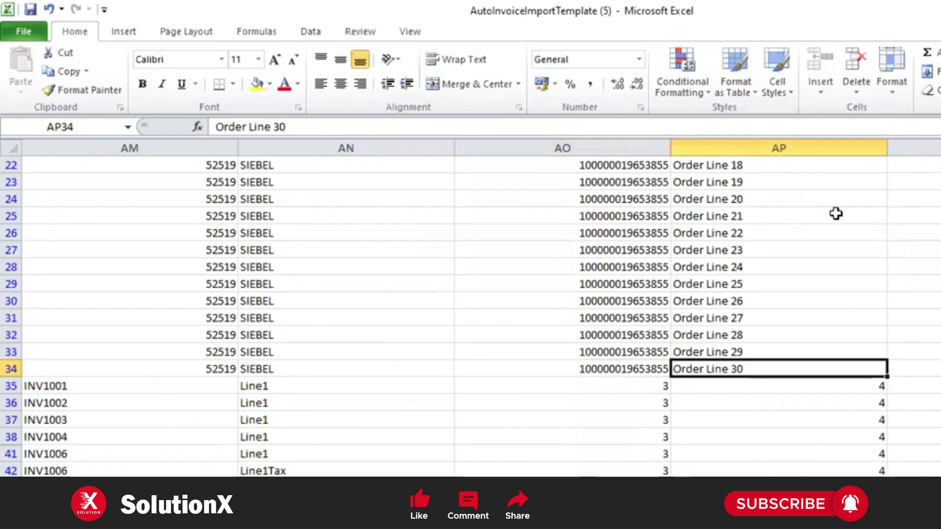
key(Left)
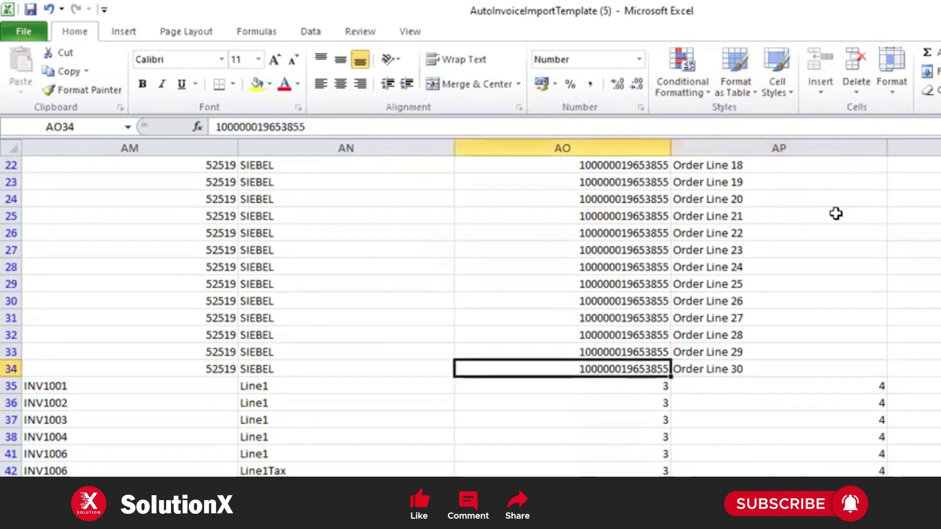
key(Right)
key(Right)
key(Left)
key(Left)
key(Left)
key(Left)
key(Left)
key(Left)
key(Down)
key(Right)
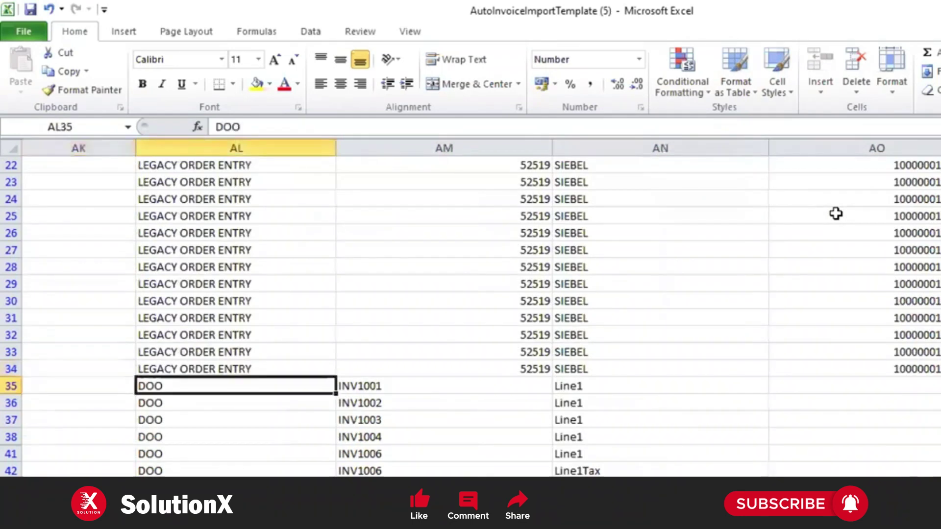
Step: Return to the start of the data and review the Line Transactions Flexfield Context and Segments 1 and 2
scroll(185, 240, up, 7)
click(184, 240)
click(173, 214)
click(178, 242)
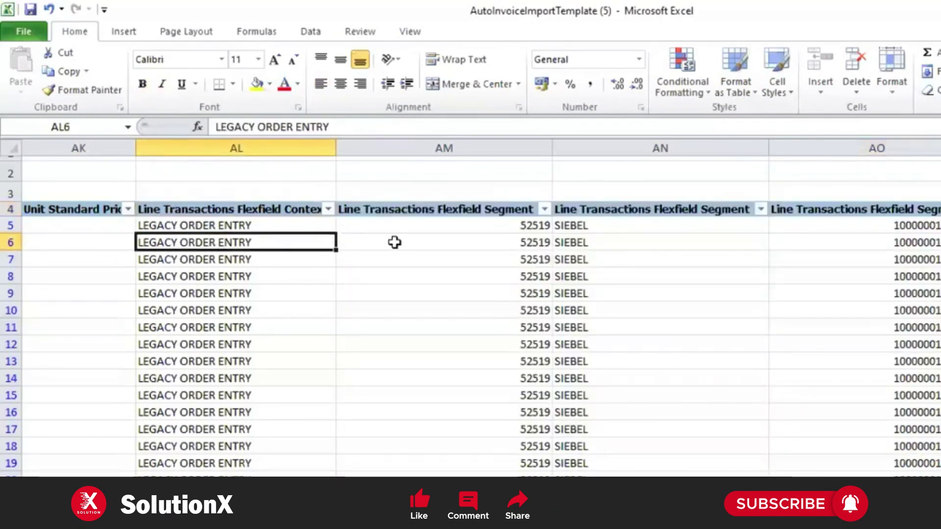
click(389, 225)
key(Right)
key(Right)
key(Right)
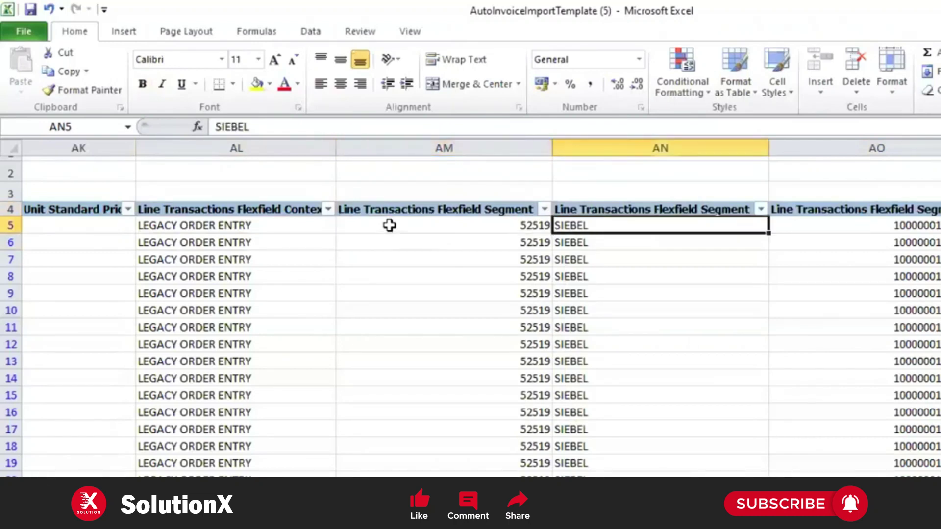
Step: Highlight Line Transactions Flexfield Segments 1 to 4 in row 5 and relate them to the row's flexfield context
key(Left)
key(Left)
key(Left)
key(Left)
key(Right)
key(Right)
key(Left)
key(shift+Right)
key(shift+Right)
key(shift+Right)
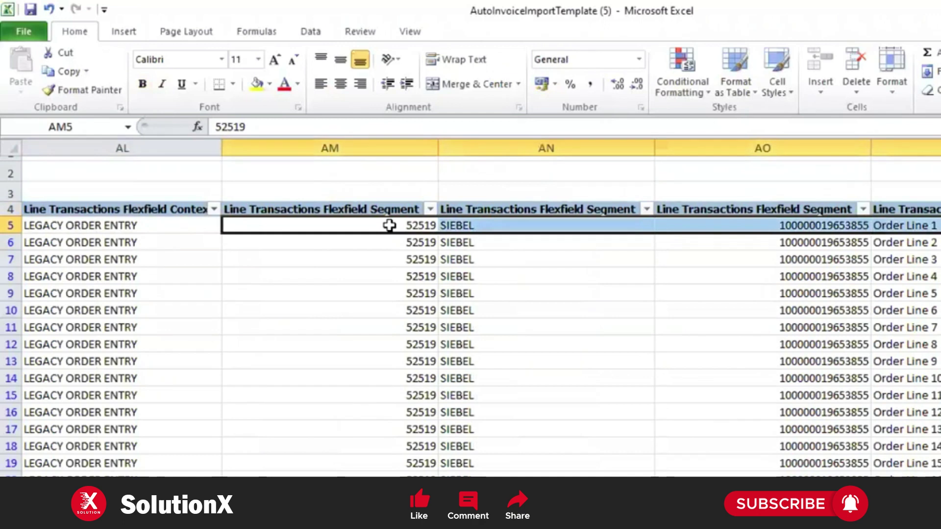
key(Left)
key(Left)
key(Right)
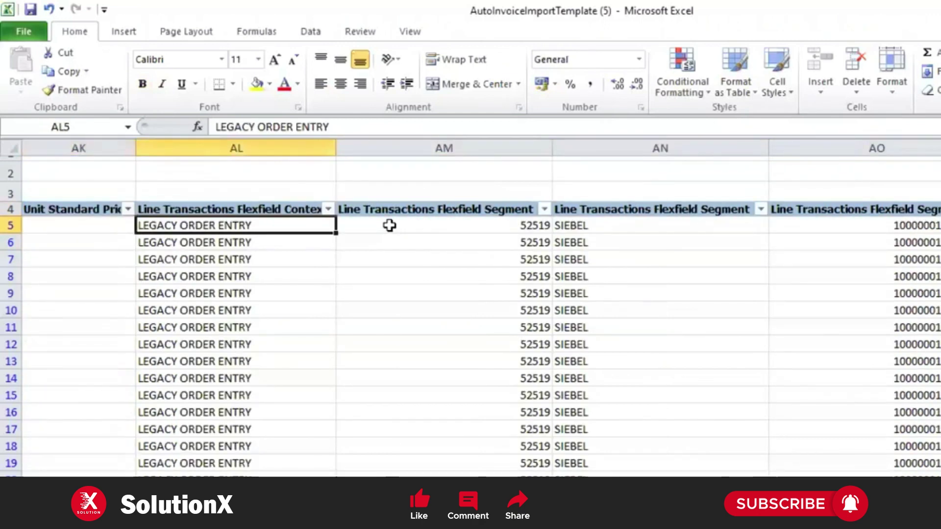
Step: Go to the end of the LEGACY ORDER ENTRY rows and select the first DOO flexfield context in row 35
key(ctrl+Down)
click(500, 387)
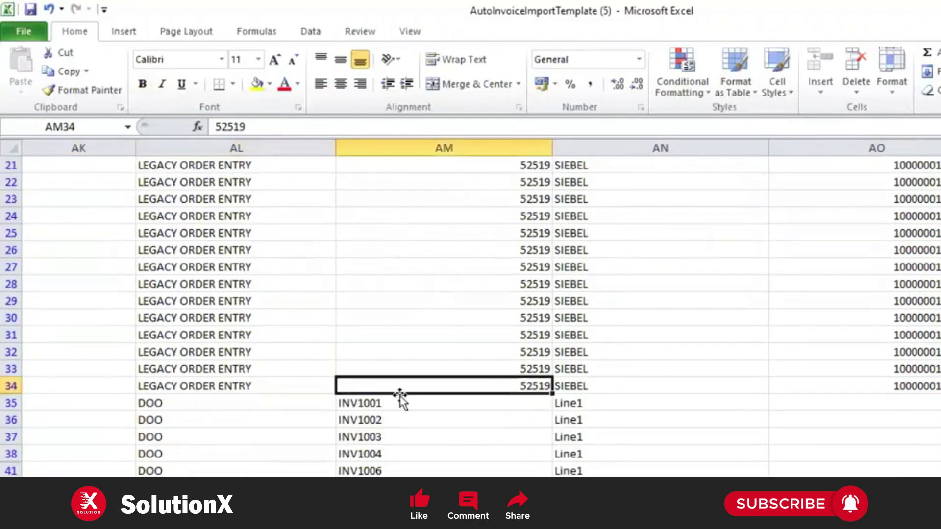
click(195, 403)
key(Down)
click(195, 403)
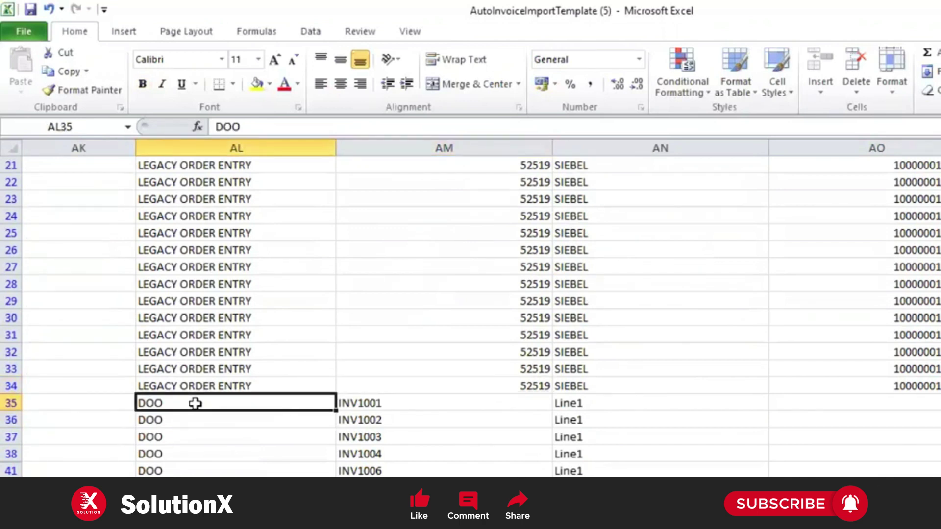
Step: Highlight Line Transactions Flexfield Segments 1 to 4 of the first DOO row, row 35
key(Right)
key(shift+Right)
key(shift+Right)
key(shift+Right)
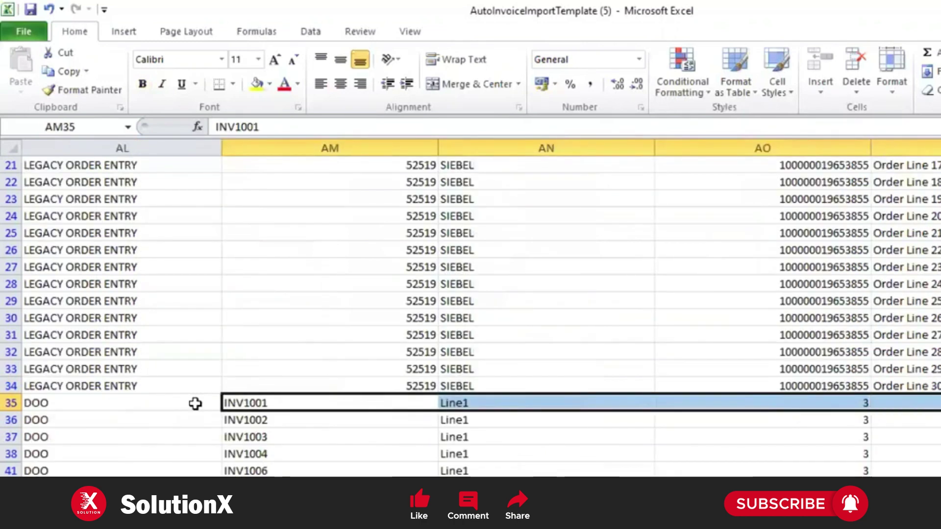
key(shift+Left)
key(shift+Left)
key(shift+Left)
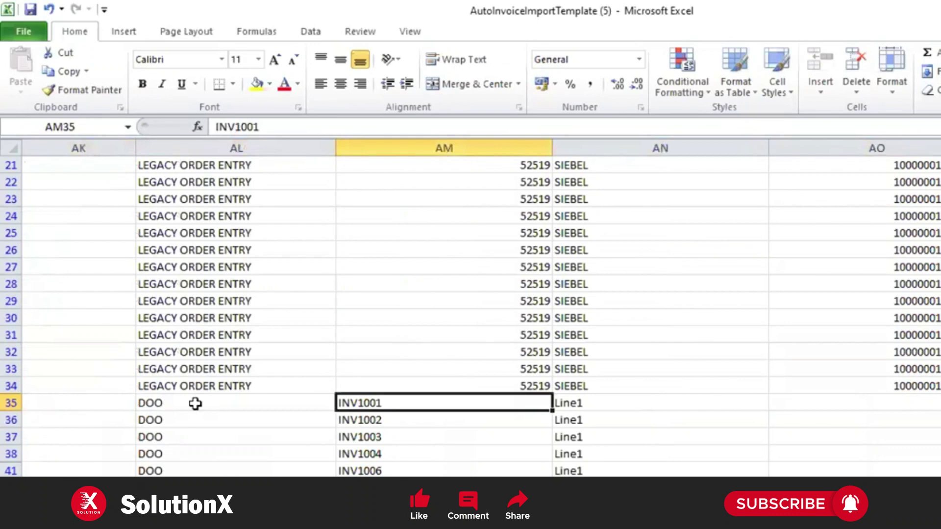
key(shift+Right)
key(shift+Right)
key(shift+Right)
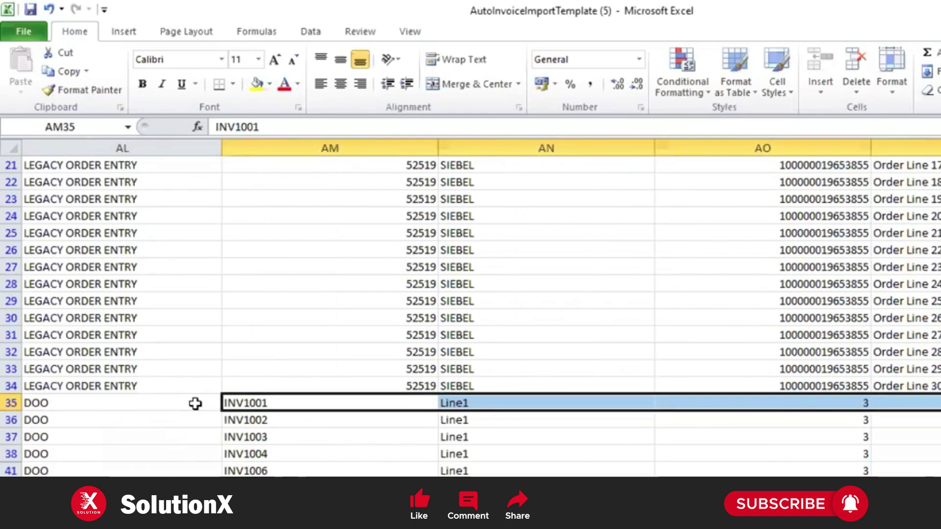
Step: Highlight Line Transactions Flexfield Segments 1 to 4 in row 36 and in row 37 to compare the DOO lines
key(Down)
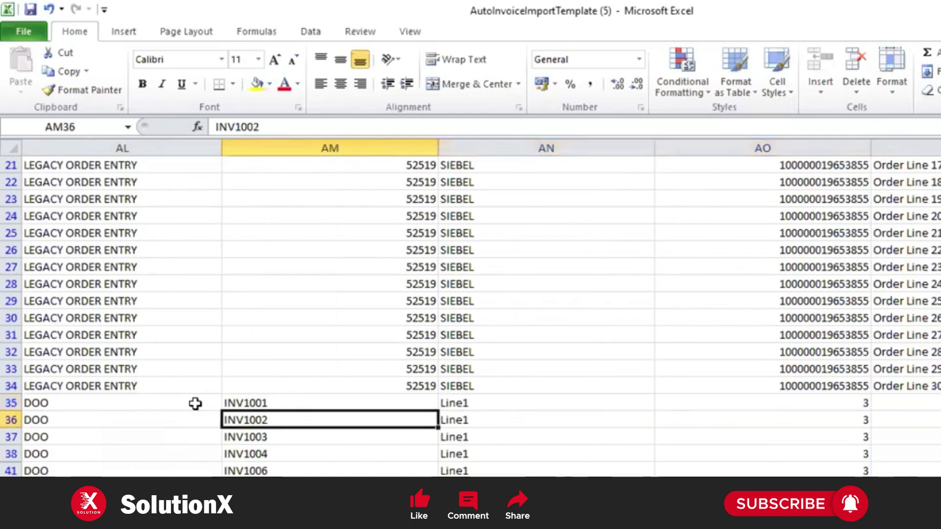
key(shift+Right)
key(shift+Right)
key(shift+Right)
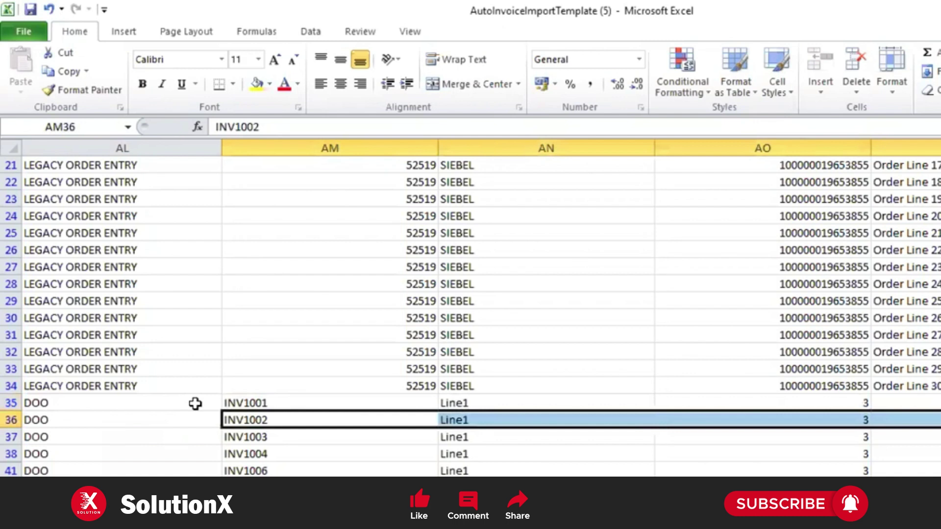
key(Down)
key(shift+Right)
key(shift+Right)
key(shift+Right)
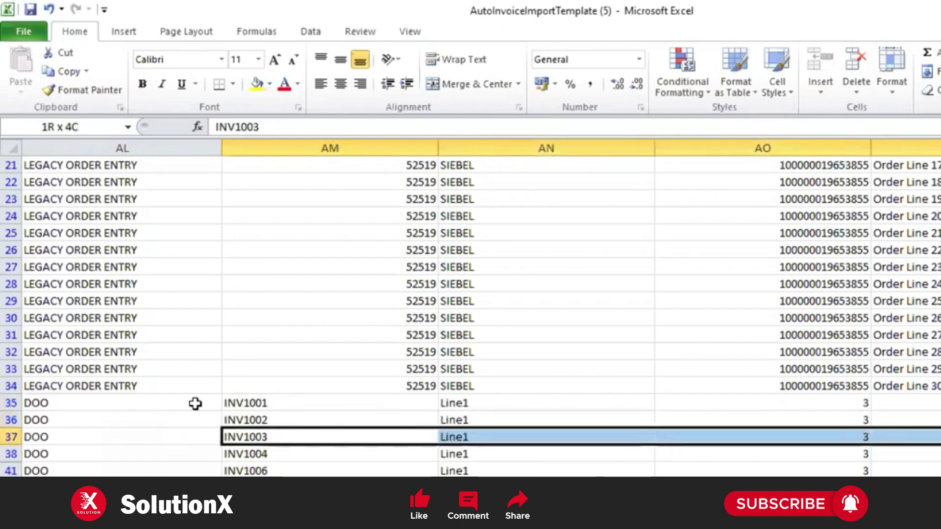
Step: Return to row 35 and review its four flexfield segments again alongside the DOO context
key(Up)
key(Up)
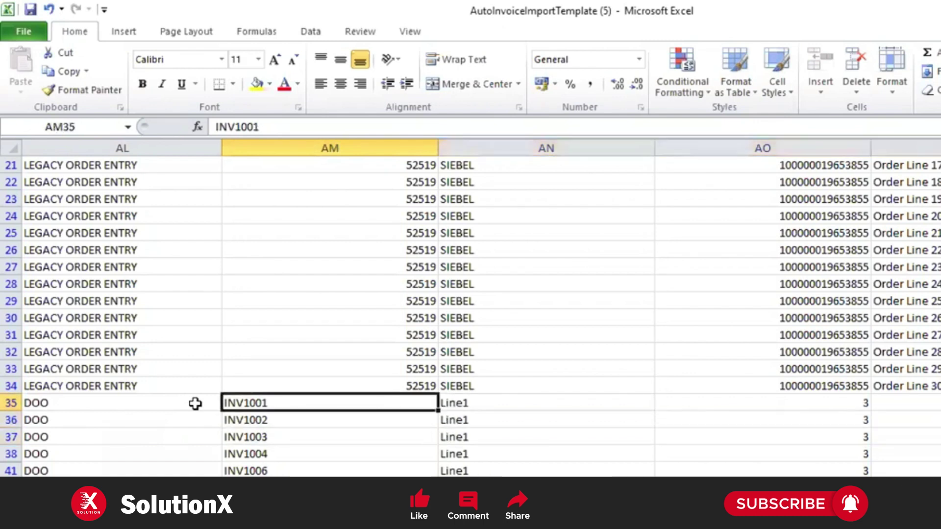
key(shift+Right)
key(shift+Right)
key(shift+Right)
key(Left)
key(Left)
key(Right)
key(Right)
key(Up)
key(Left)
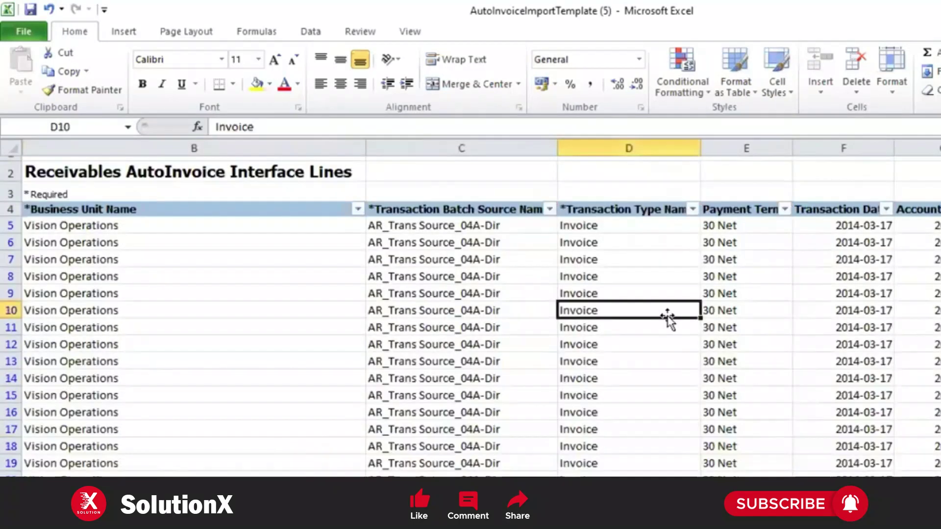
Step: Look across row 10 from the Transaction Type Name column through the bill-to and ship-to columns to the sold-to column
key(Right)
key(Right)
key(Right)
key(Right)
key(Right)
key(Right)
key(Right)
key(Right)
key(Right)
key(Right)
key(Right)
key(Right)
key(Right)
key(Right)
key(Right)
key(Right)
key(Right)
key(Right)
key(Right)
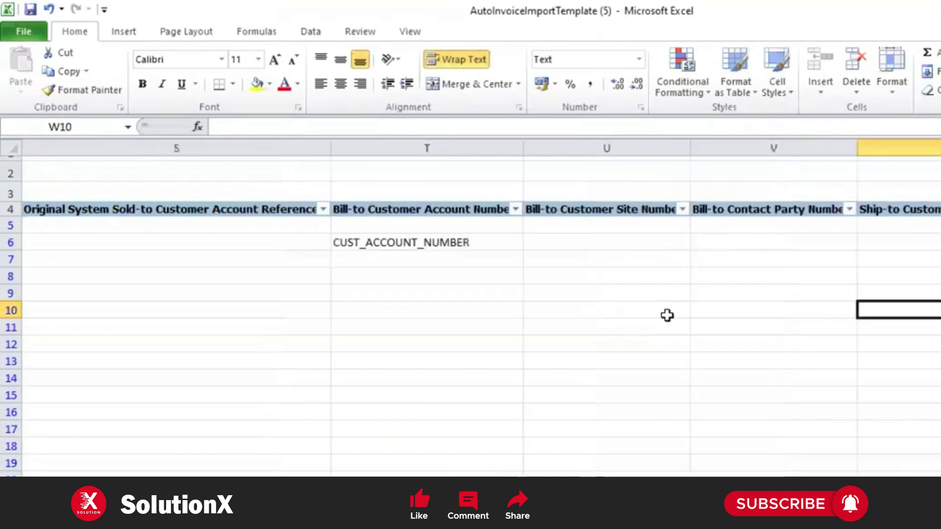
key(Right)
key(Right)
key(Right)
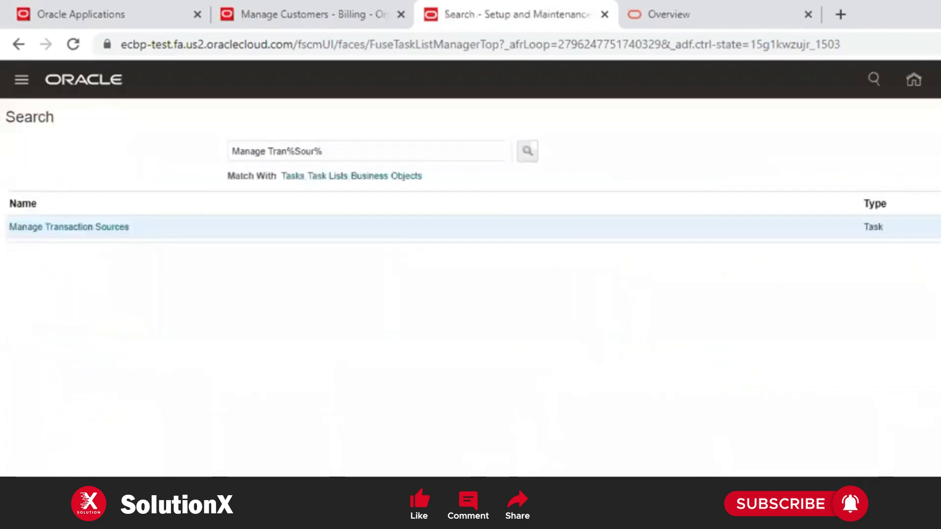
Step: Switch to Oracle Setup and Maintenance in the browser and shorten the task search text to "Manage Tran%So"
click(396, 152)
key(BackSpace)
key(BackSpace)
key(BackSpace)
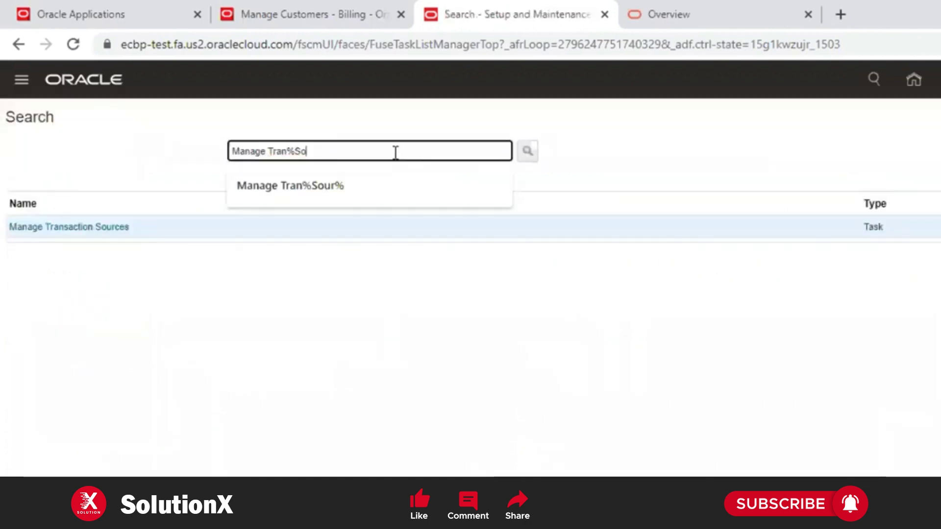
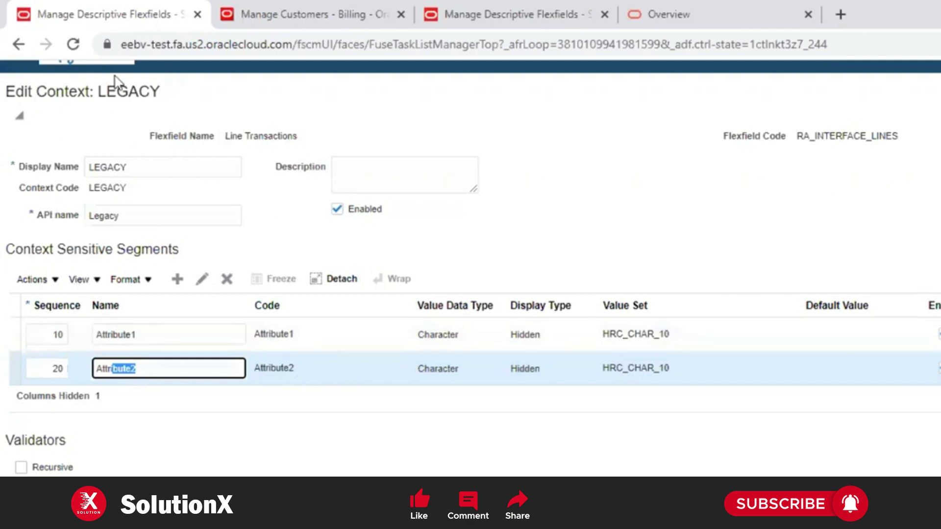
Step: Examine the names of the Attribute1 and Attribute2 context-sensitive segments in the LEGACY context
drag(162, 337, 125, 335)
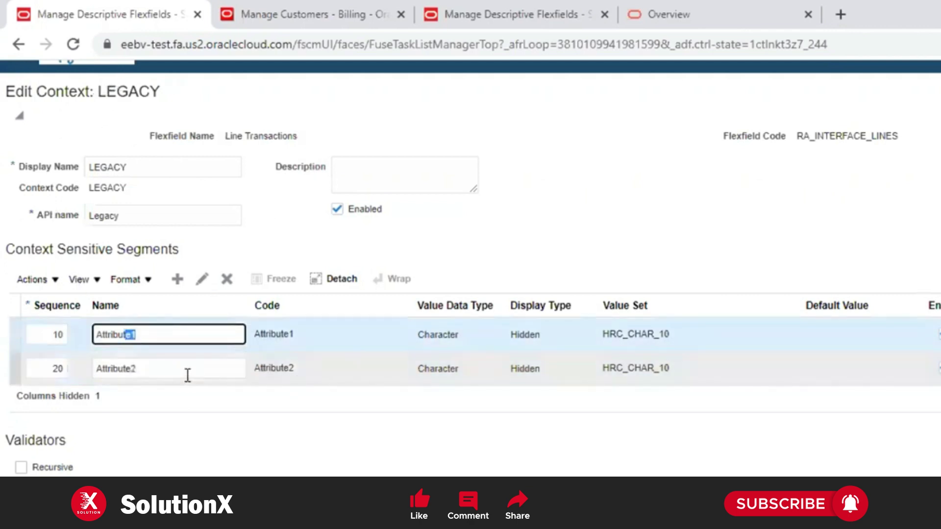
drag(186, 376, 127, 368)
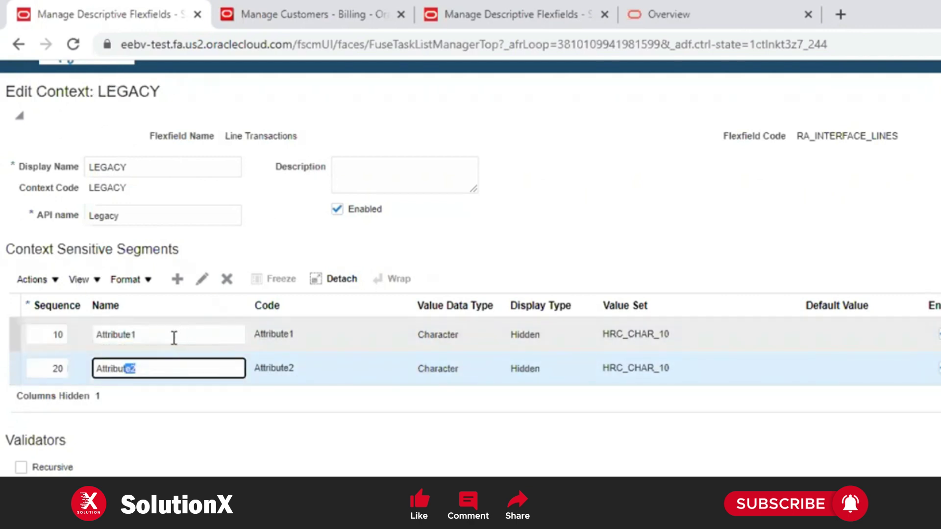
drag(167, 338, 98, 335)
drag(107, 369, 137, 363)
Step: Check the display type of the Attribute1 and Attribute2 segments
click(511, 337)
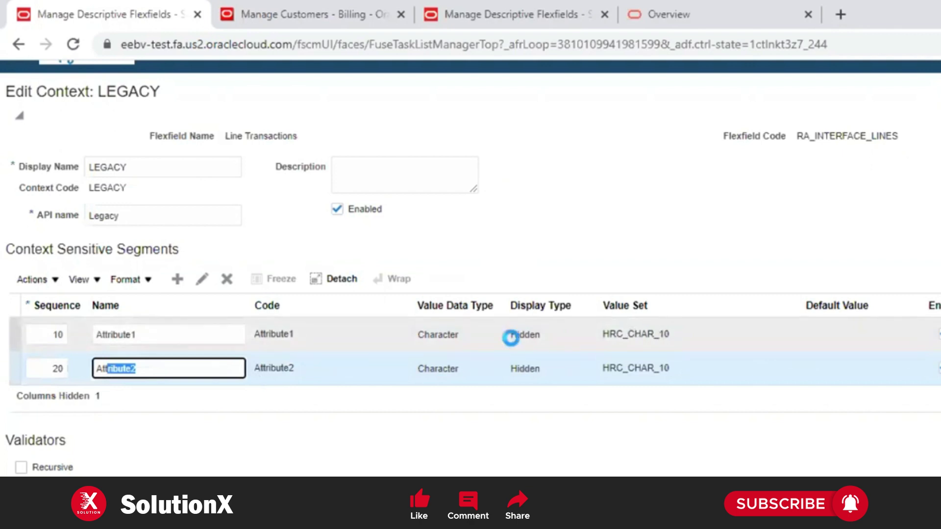
click(513, 361)
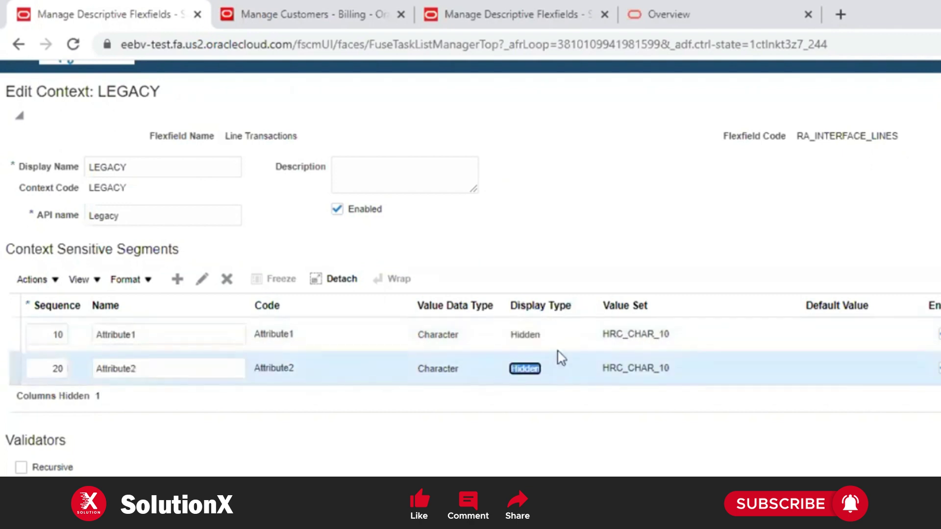
click(515, 335)
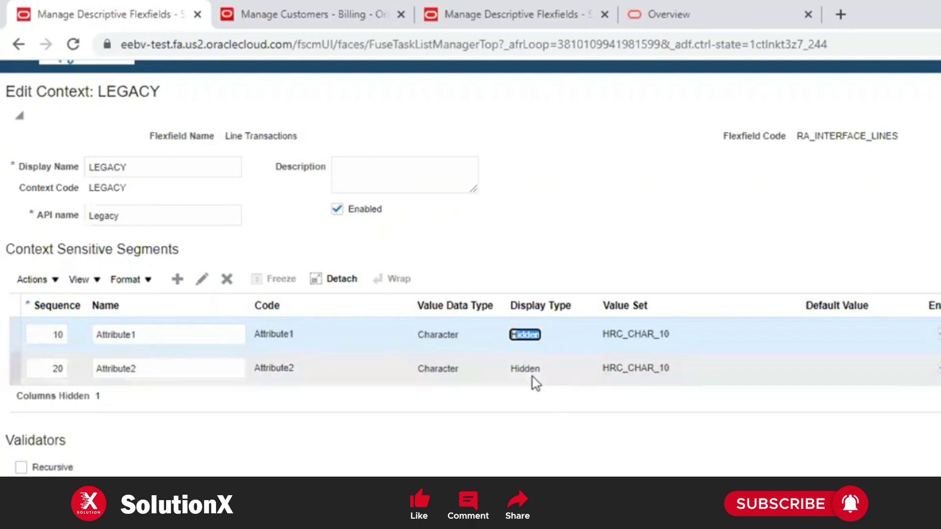
click(517, 367)
click(531, 332)
Step: Check the value set assigned to the Attribute1 and Attribute2 segments
click(622, 334)
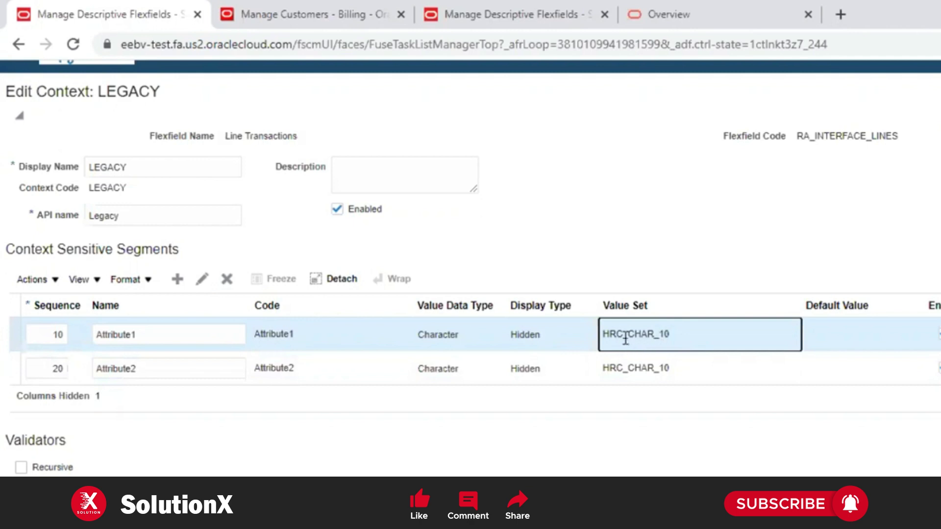
drag(659, 332, 671, 333)
click(632, 365)
click(670, 337)
click(677, 373)
click(668, 321)
click(697, 381)
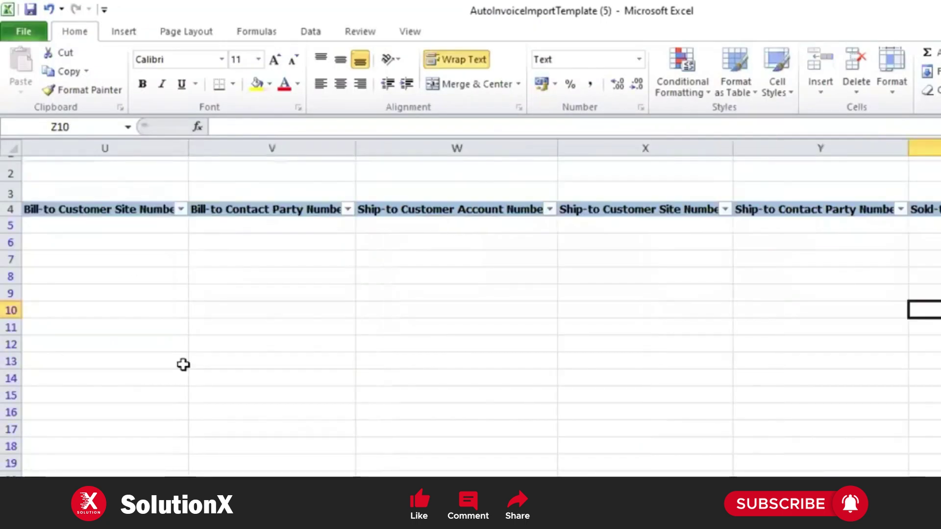
Step: Switch back to the AutoInvoice import template in Excel and go along header row 4 to Line Transactions Flexfield Segment 5
click(182, 364)
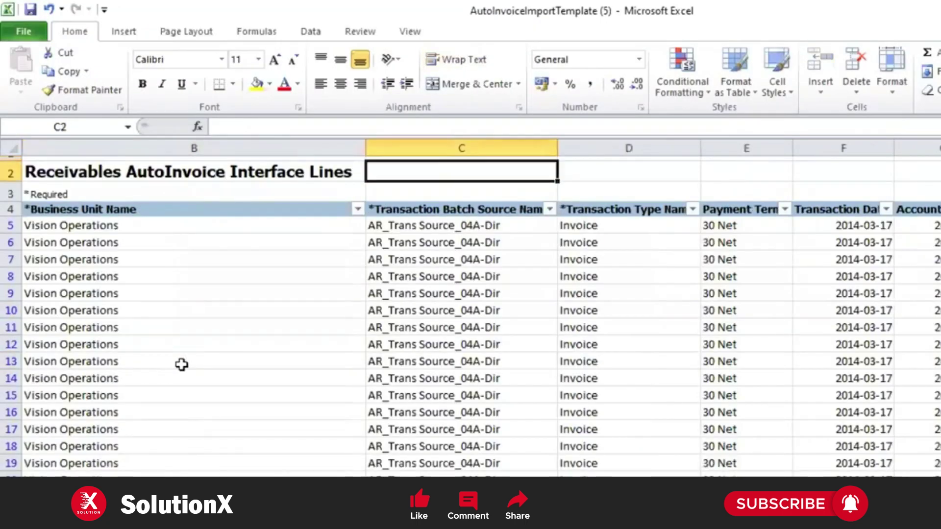
key(Down)
key(Down)
key(Right)
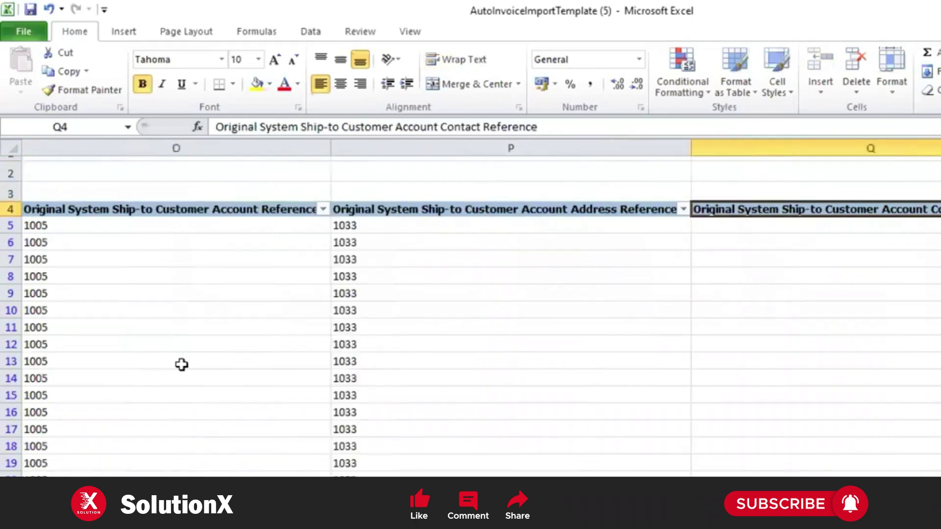
key(Right)
key(Right)
key(Right)
key(Right)
key(Right)
key(Right)
key(Right)
key(Right)
key(Right)
key(Right)
key(Right)
key(Right)
key(Right)
key(Right)
key(Right)
key(Right)
key(Right)
key(Right)
key(Right)
key(Right)
key(Right)
key(Right)
key(Right)
key(Right)
key(Right)
key(Right)
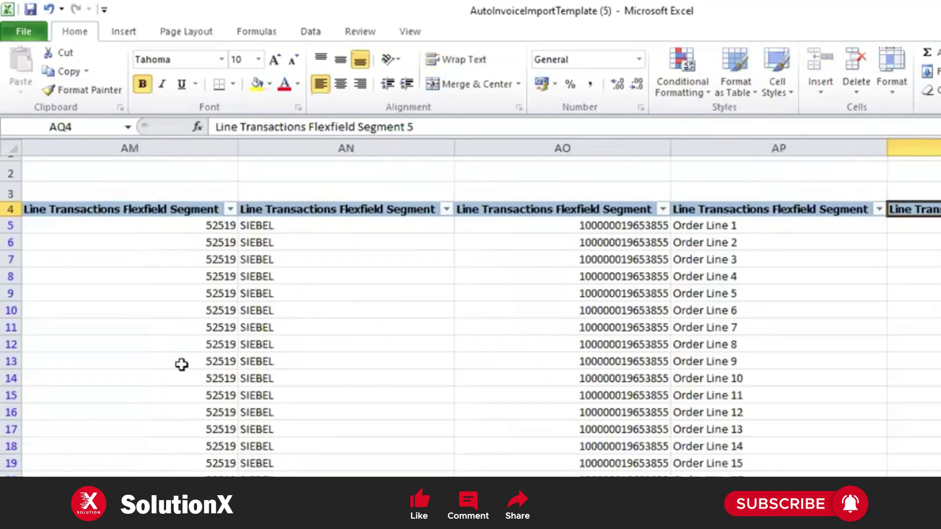
Step: Review the neighbouring flexfield and price column headers in row 4, ending on the Line Transactions Flexfield Context header
key(Right)
key(Left)
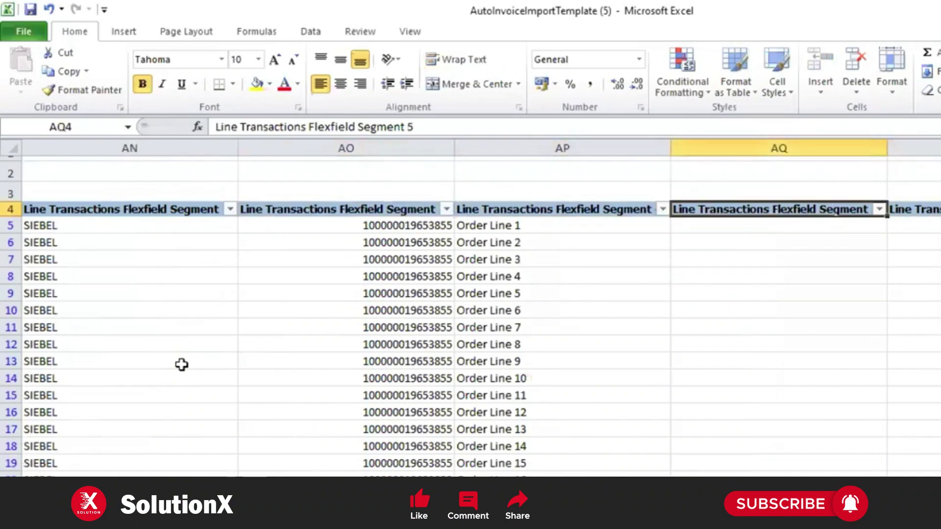
key(Left)
key(Left)
key(Left)
key(Left)
key(Left)
key(Left)
key(Left)
key(Left)
key(Left)
key(Right)
key(Right)
key(Right)
key(Right)
key(Down)
key(Up)
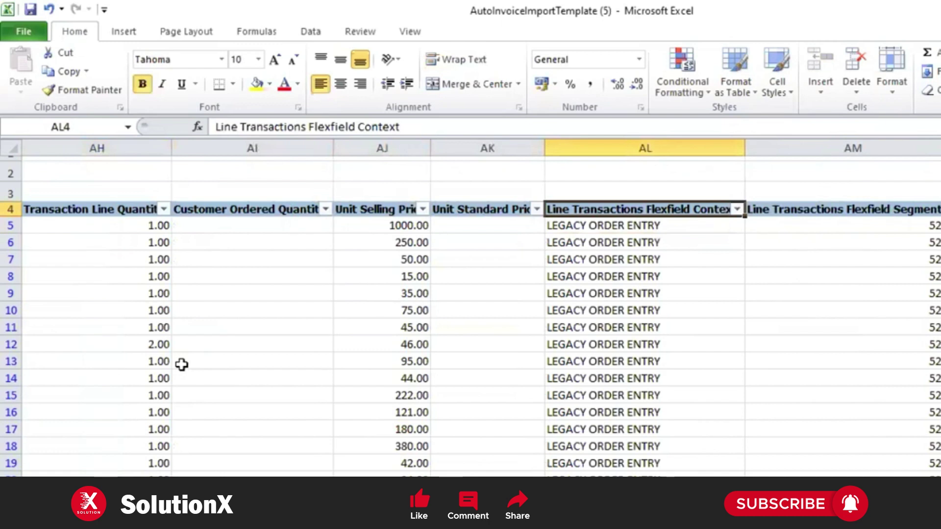
Step: Starting from the flexfield context in row 5, highlight that row's Line Transactions Flexfield Segments 1 to 4
key(Down)
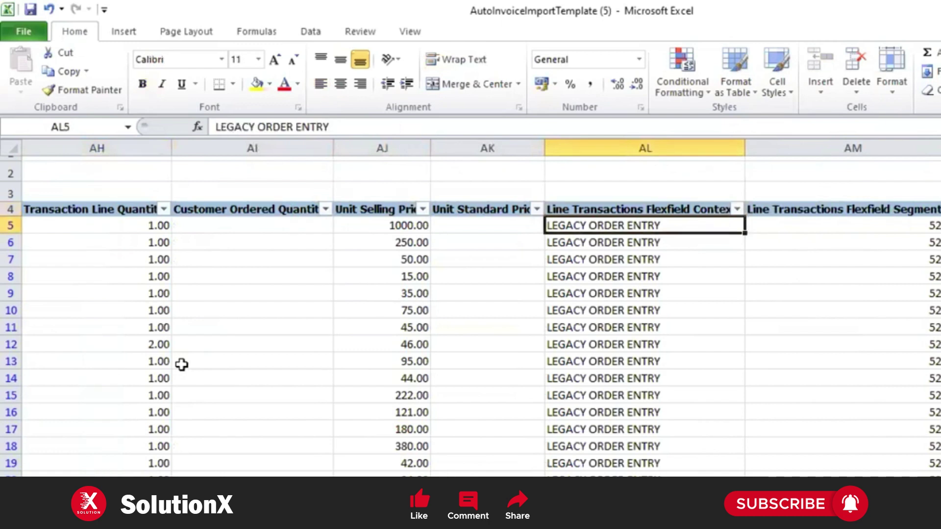
key(Right)
key(Right)
key(Right)
key(Left)
key(Left)
key(shift+Right)
key(shift+Right)
key(shift+Right)
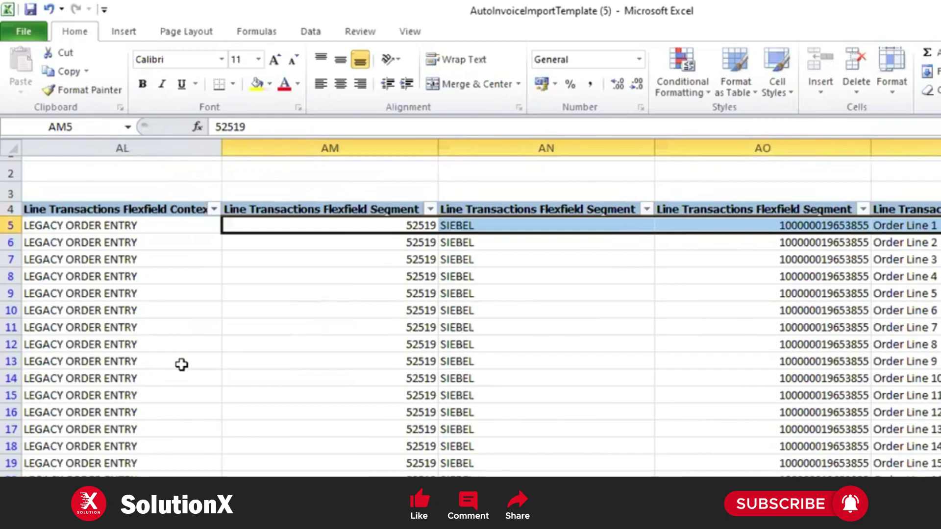
Step: Go down the Line Transactions Flexfield Context column to the DOO rows and check flexfield Segments 1 and 2 in row 41
click(182, 365)
key(Down)
key(Down)
key(Down)
key(Down)
key(Down)
key(Down)
key(Down)
key(Down)
key(Down)
key(Down)
key(Down)
key(Down)
key(Down)
key(Down)
key(Down)
key(Down)
key(Down)
key(Down)
key(Down)
key(Down)
key(Up)
key(Up)
key(Up)
key(Up)
key(Up)
key(Up)
key(Up)
key(Right)
key(Right)
key(Left)
key(Left)
key(Right)
key(Up)
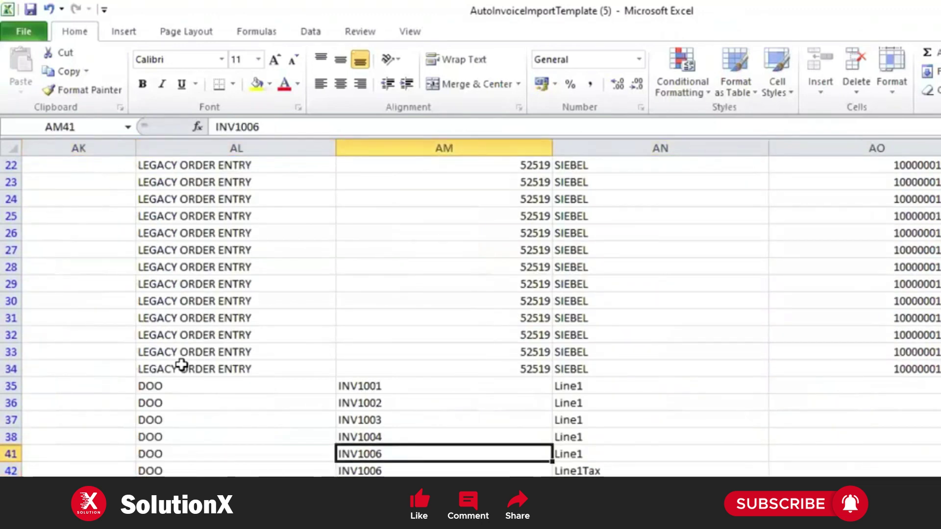
key(Right)
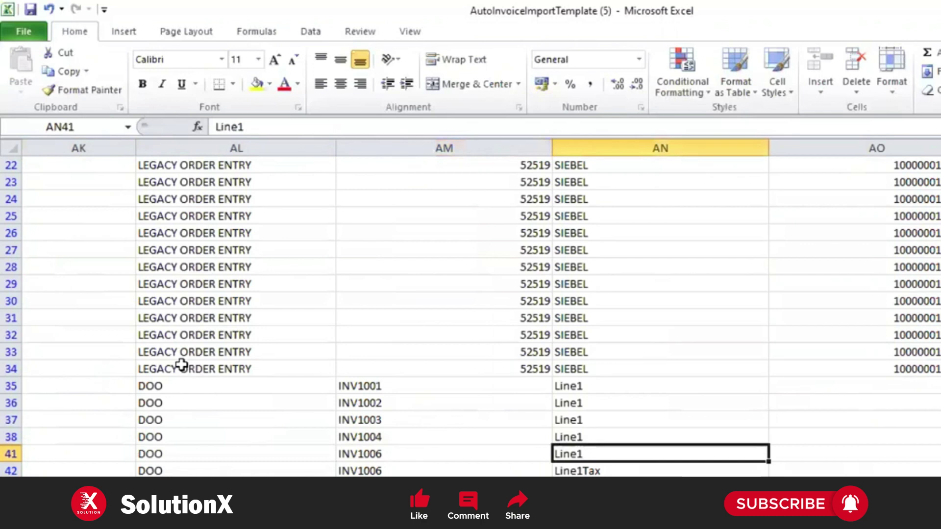
Step: Go back along row 42, the INV1006 Line1Tax row, to check its line type and description columns
key(Down)
key(Left)
key(Left)
key(Left)
key(Left)
key(Left)
key(Left)
key(Left)
key(Left)
key(Left)
key(Left)
key(Left)
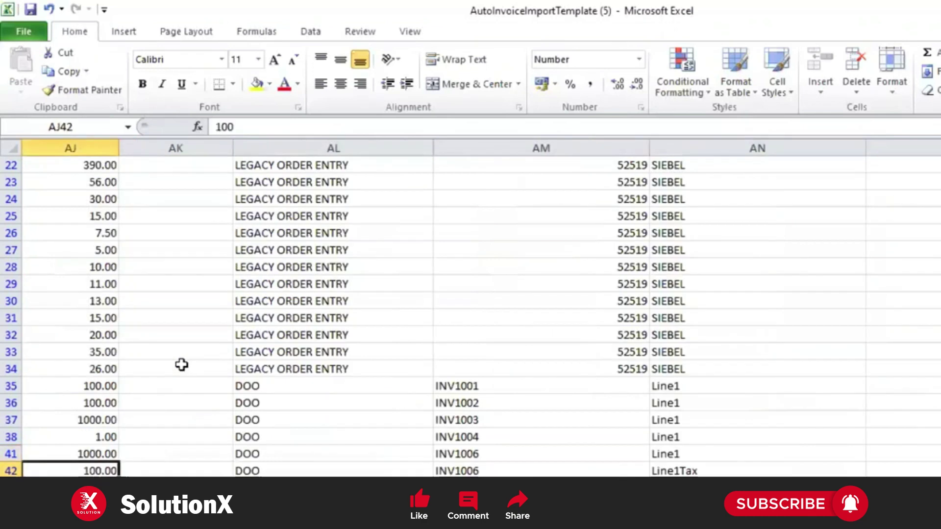
key(Left)
key(Left)
key(Left)
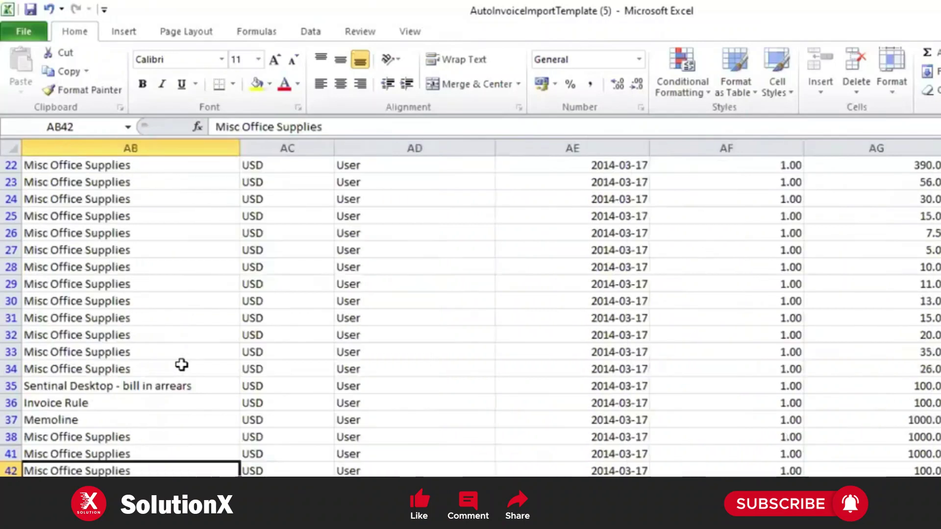
Step: Follow row 42 across past the flexfield segments to column BC and compare its tax code entry with row 41
key(Right)
key(Right)
key(Right)
key(Right)
key(Right)
key(Right)
key(Right)
key(Right)
key(Right)
key(Right)
key(Right)
key(Right)
key(Right)
key(Right)
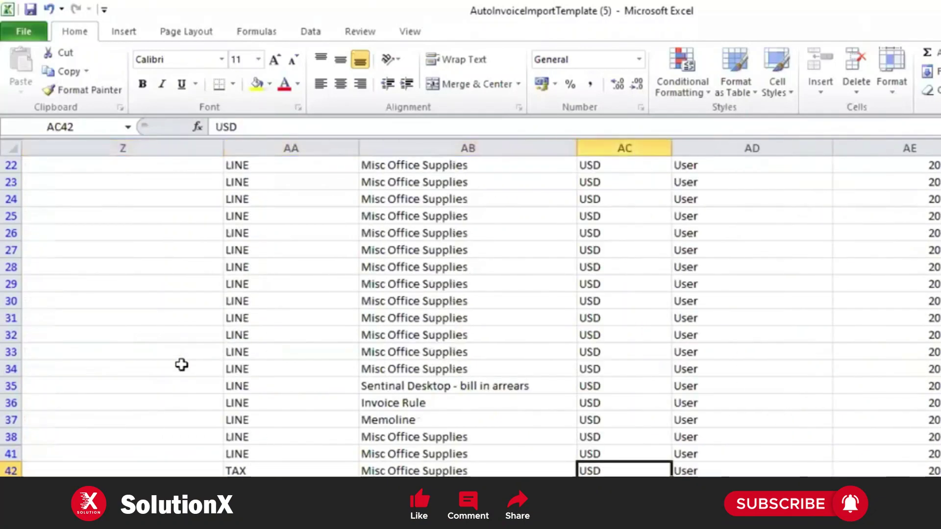
key(Right)
key(Right)
key(Right)
key(Right)
key(Right)
key(Right)
key(Right)
key(Right)
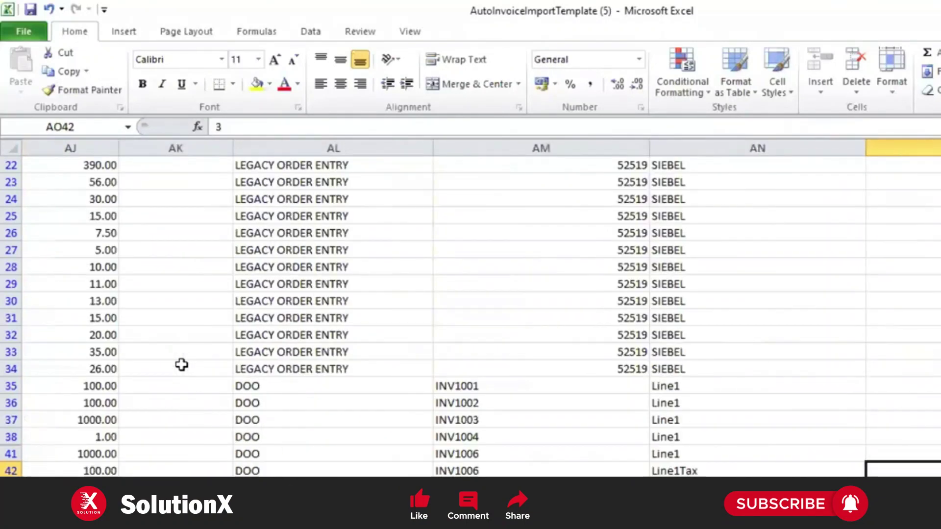
key(Right)
key(Right)
key(Right)
key(Right)
key(Right)
key(Right)
key(Right)
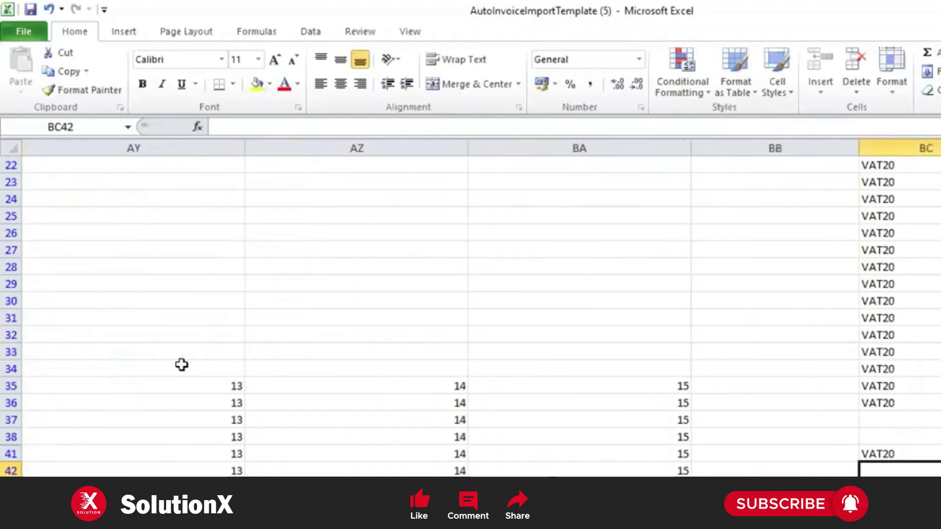
key(Up)
key(Down)
key(Right)
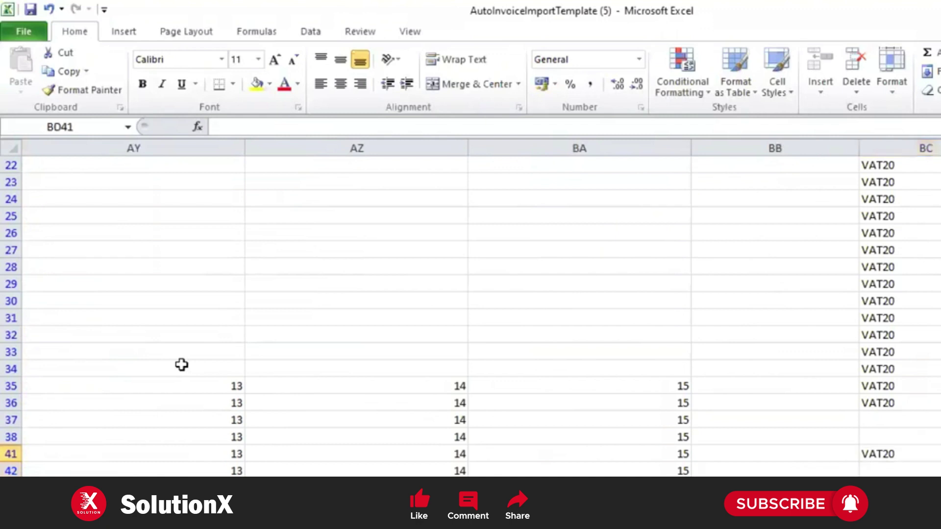
key(Right)
key(Right)
key(Right)
key(Right)
key(Right)
key(Right)
key(Right)
key(Right)
Step: Return to the start of the sheet and go along row 6 to locate the Tax Invoice Number header in row 4
key(ctrl+Home)
click(462, 242)
key(Right)
key(Right)
key(Right)
key(Right)
key(Right)
key(Right)
key(Right)
key(Right)
key(Right)
key(Right)
key(Right)
key(Right)
key(Right)
key(Right)
key(Right)
key(Right)
key(Right)
key(Right)
key(Right)
key(Right)
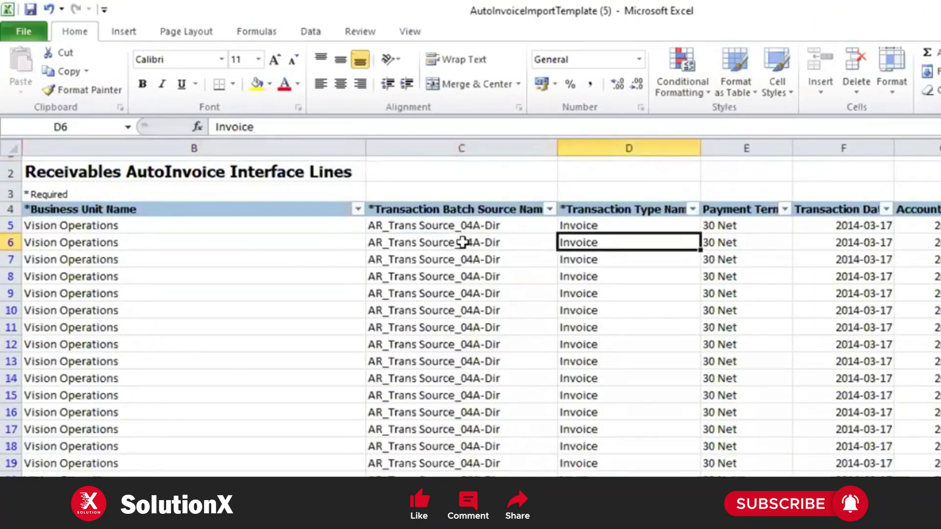
key(Right)
key(Right)
key(Right)
key(Right)
key(Right)
key(Right)
key(Right)
key(Right)
key(Right)
key(Right)
key(Right)
key(Right)
key(Right)
key(Right)
key(Right)
key(Right)
key(Right)
key(Right)
key(Right)
key(Right)
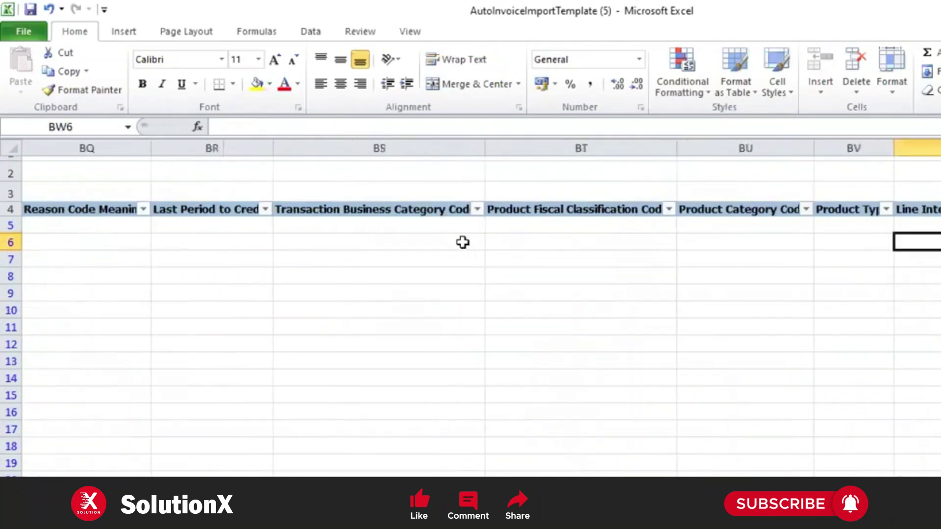
key(Right)
key(Right)
key(Right)
key(Right)
key(Right)
key(Right)
key(Right)
key(Left)
key(Up)
key(Left)
key(Up)
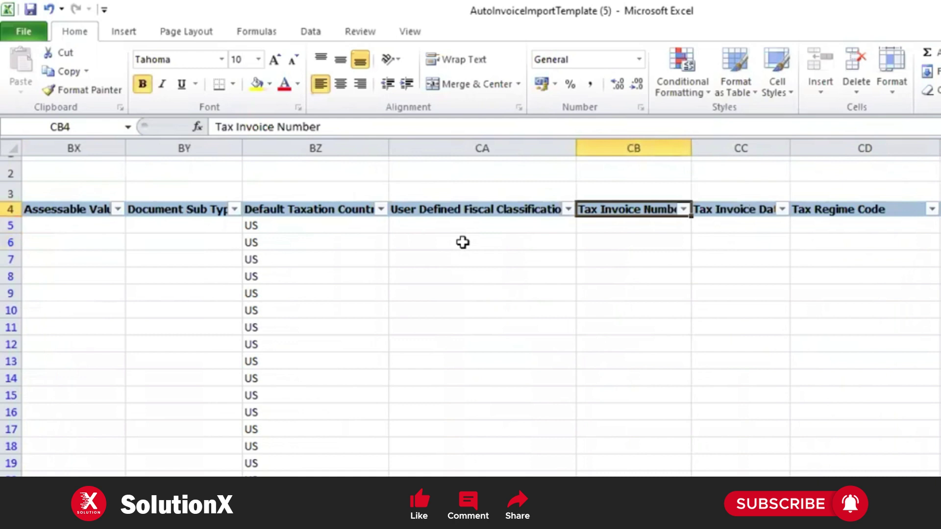
Step: Review the tax column headers in row 4 from Tax Invoice Number through Tax Regime Code and Tax Rate Code to Taxable Amount
key(Right)
key(Left)
key(shift+Right)
key(Right)
key(Right)
key(Right)
key(Left)
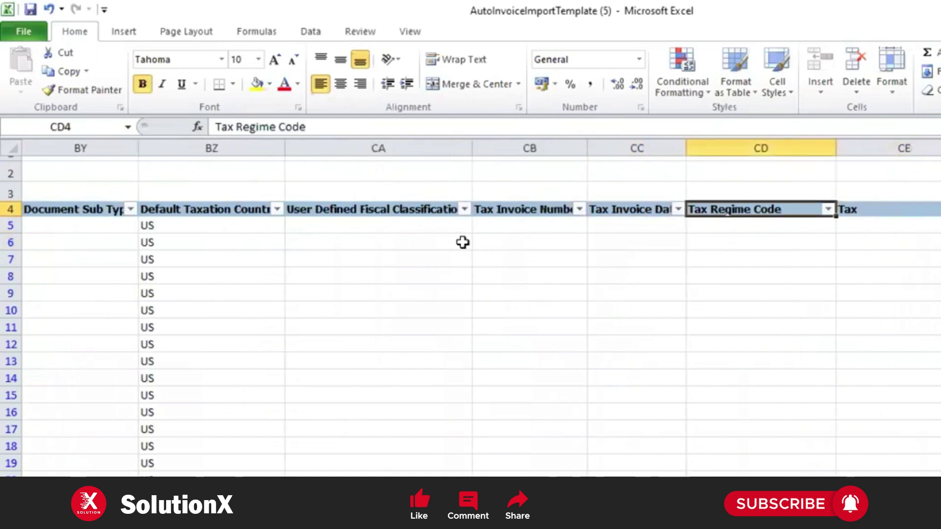
key(Right)
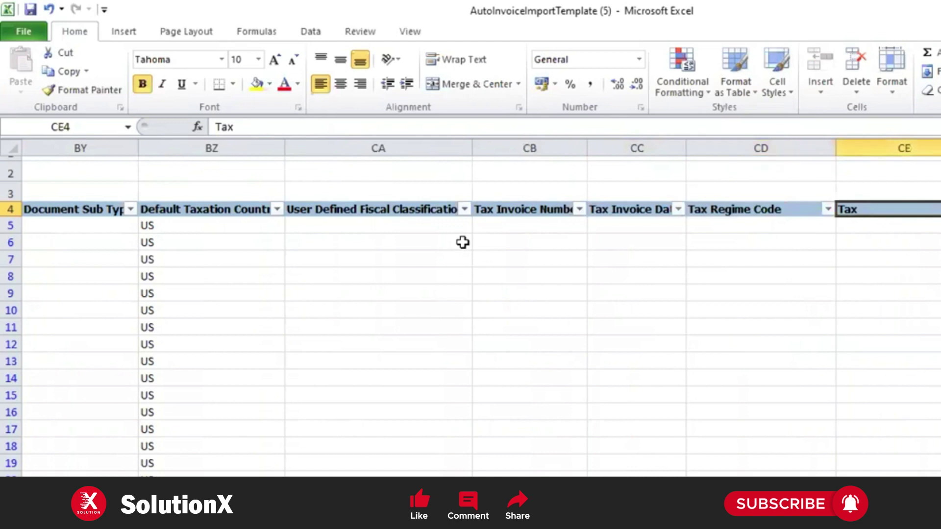
key(Right)
key(Right)
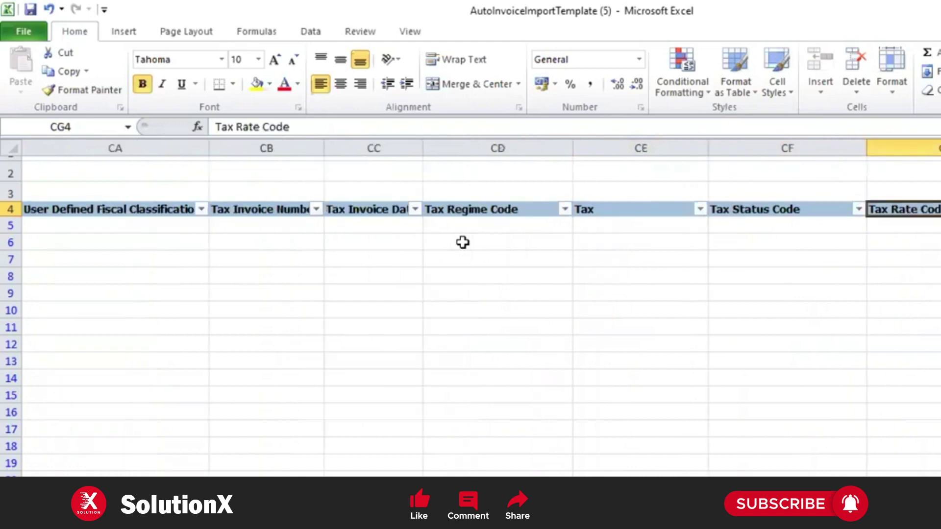
key(Right)
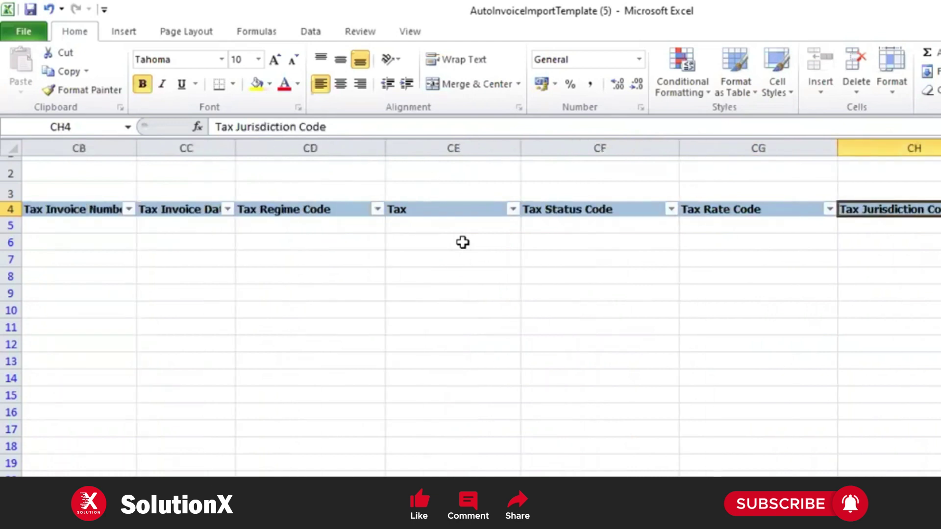
key(Right)
key(Right)
key(Right)
key(Right)
key(Right)
key(Left)
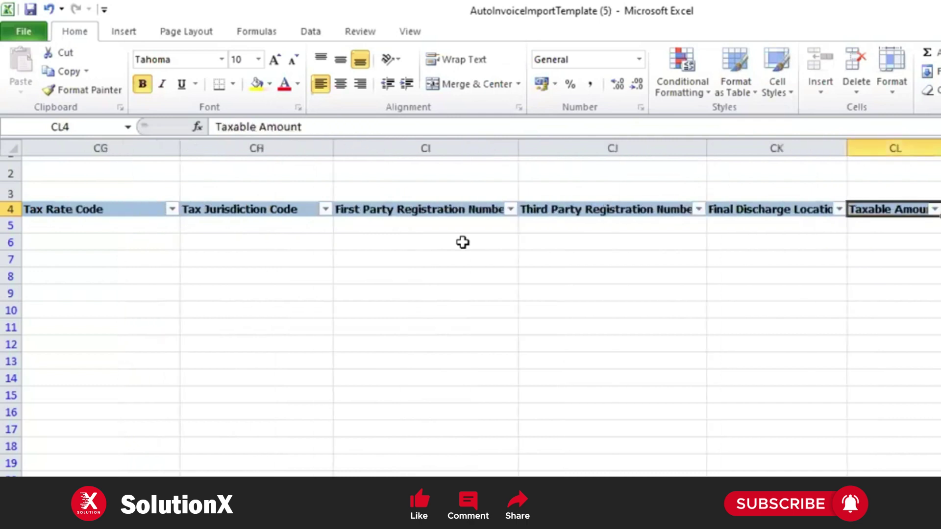
Step: Review the row 4 tax exemption headers from Tax Exemption Flag through Tax Exemption Reason Code to Tax Exemption Certificate Number
key(Right)
key(Right)
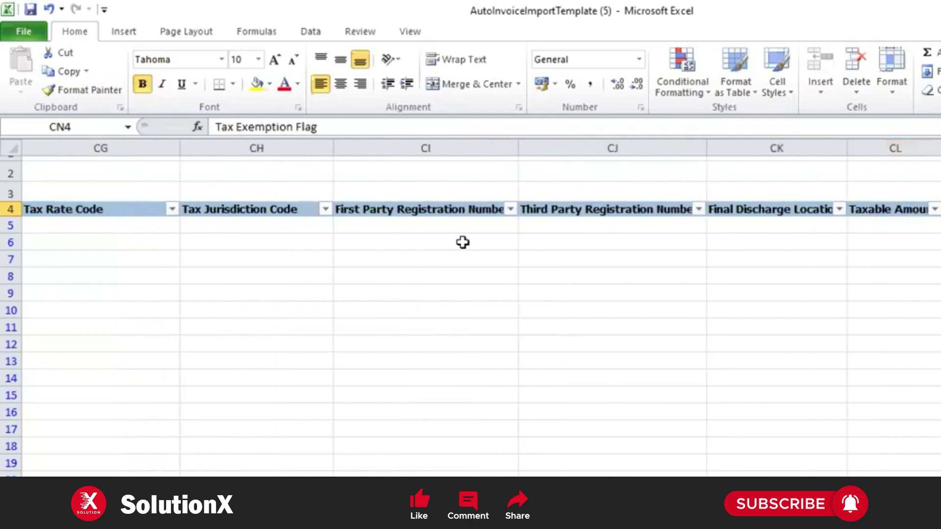
key(Right)
key(Right)
key(Right)
key(Left)
key(Left)
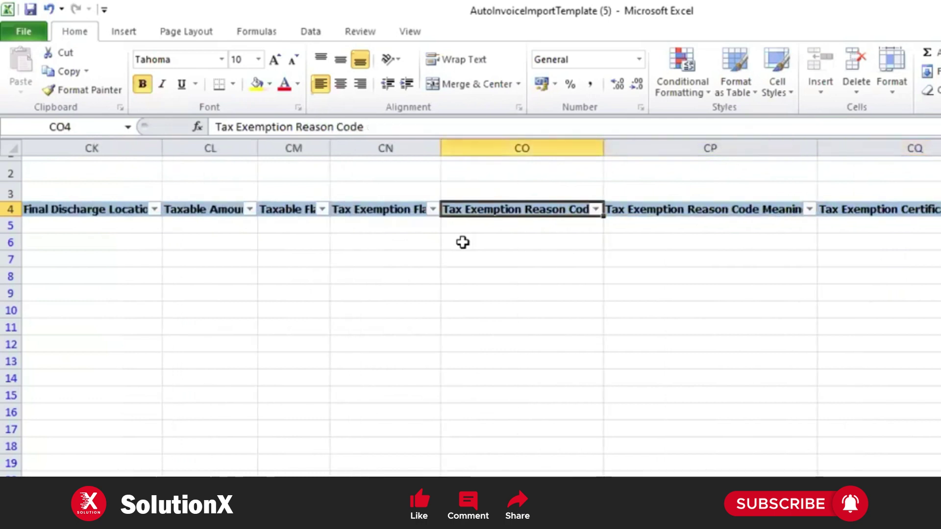
key(shift+Right)
key(shift+Right)
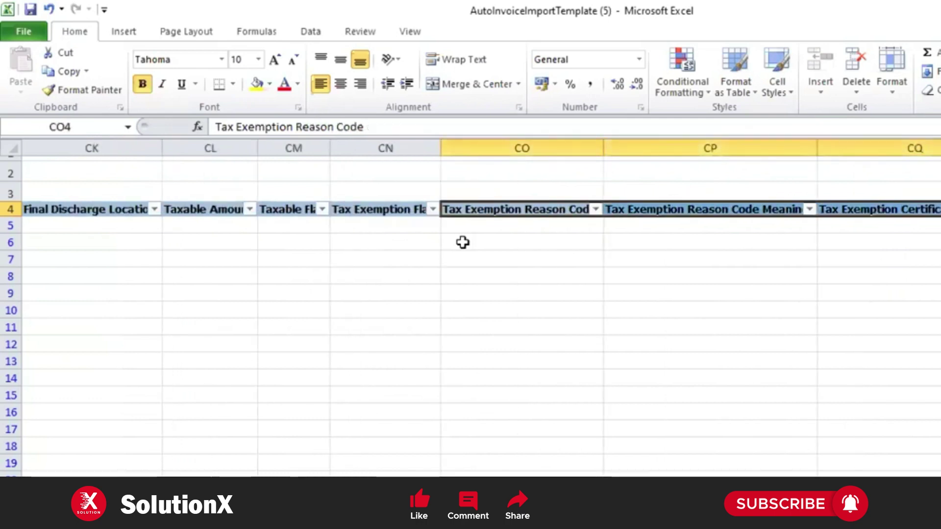
Step: Continue along row 4 past Line Amount Includes Tax Flag and Tax Precedence to the credit method header for revenue scheduling rules
key(Right)
key(Right)
key(Right)
key(Right)
key(Right)
key(Right)
key(Right)
key(Right)
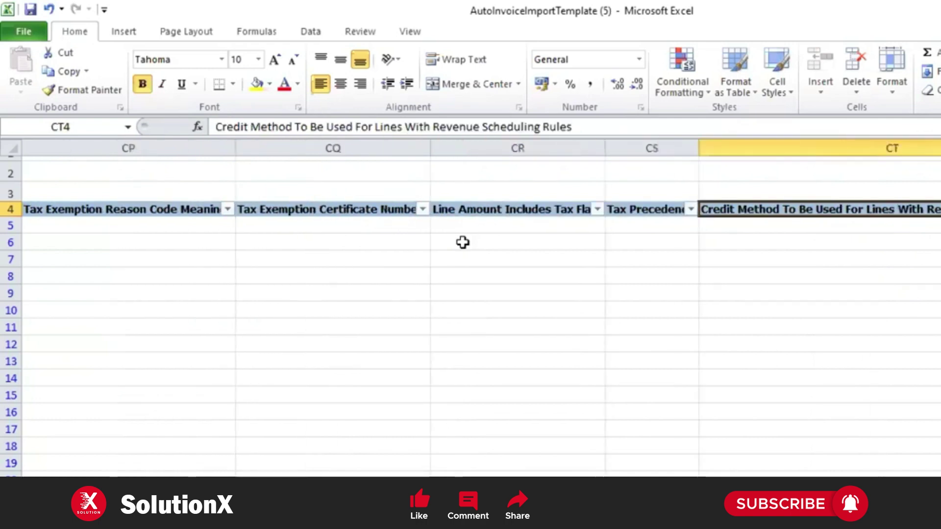
Step: Check the row 4 headers from the credit method columns through Reason Code and Tax Rate to Carrier
key(Right)
key(Left)
key(Down)
key(Up)
key(Up)
key(Down)
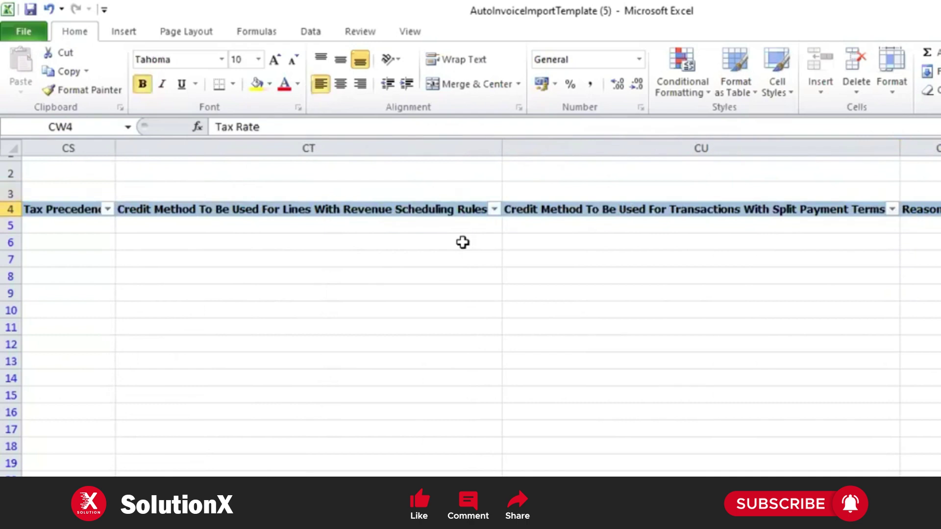
key(Right)
key(Right)
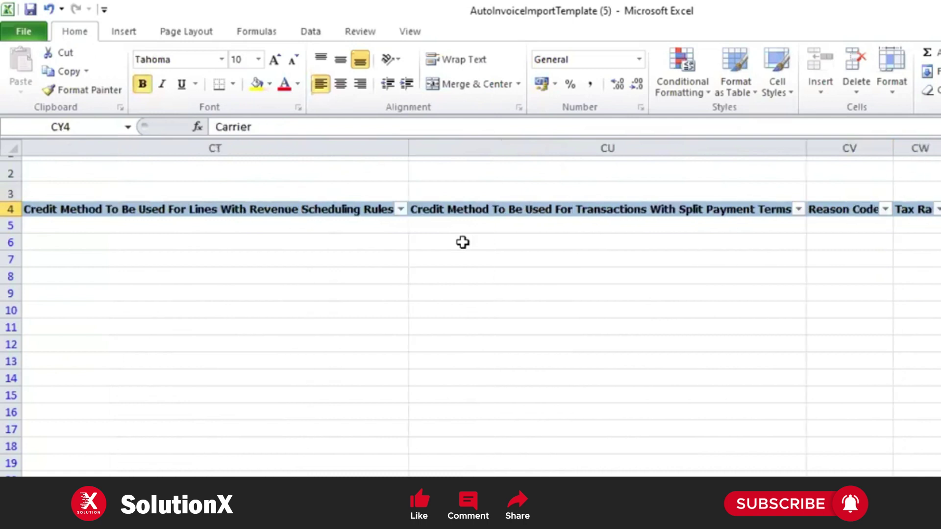
Step: Follow the row 4 headers from Carrier across to the Invoice Lines Flexfield context and its first segments
key(Right)
key(Right)
key(Right)
key(Right)
key(Right)
key(Right)
key(Right)
key(Right)
key(Right)
key(Right)
key(Right)
key(Right)
key(Right)
key(Right)
key(Right)
key(Right)
key(Right)
key(Right)
key(Right)
key(Right)
key(Right)
key(Right)
key(Right)
key(Right)
key(Right)
key(Right)
key(Right)
key(Right)
key(Right)
key(Right)
key(Right)
key(Right)
key(Right)
key(Right)
key(Right)
key(Right)
key(Right)
key(Right)
key(Right)
key(Right)
key(Right)
key(Right)
key(Right)
key(Right)
key(Right)
key(Right)
key(Right)
key(Right)
key(Right)
key(Right)
key(Right)
key(Right)
key(Right)
key(Right)
key(Right)
key(Right)
key(Right)
key(Right)
key(Right)
key(Right)
key(Right)
key(Right)
key(Right)
key(Right)
key(Right)
key(Right)
key(Right)
key(Right)
key(Right)
key(Right)
key(Right)
key(Right)
key(Right)
key(Right)
key(Right)
key(Right)
key(Right)
key(Right)
key(Right)
key(Right)
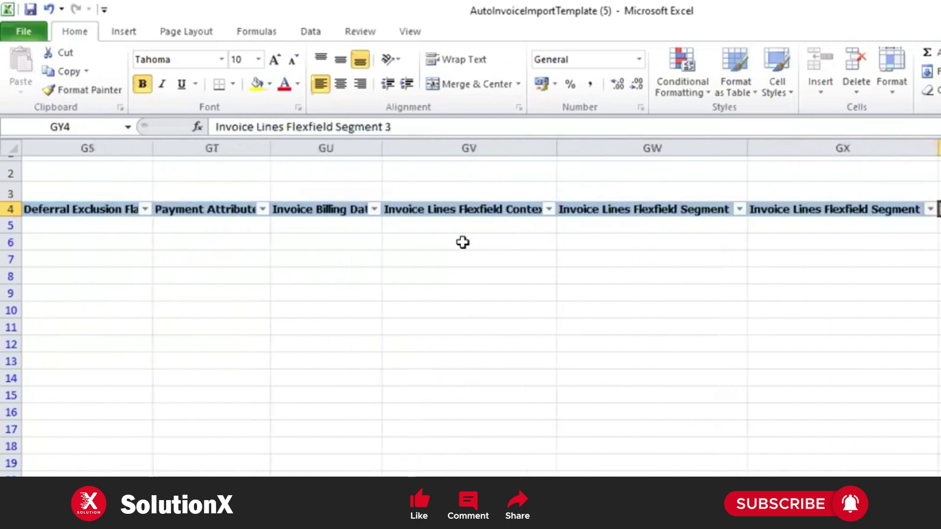
Step: Look through the Invoice Lines Flexfield segment headers in row 4 up to Segment 11
key(Right)
key(Right)
key(Right)
key(Right)
key(Right)
key(Right)
key(Right)
key(Right)
key(Right)
key(Right)
key(Right)
key(Right)
key(Right)
key(Right)
key(Right)
key(Right)
key(Right)
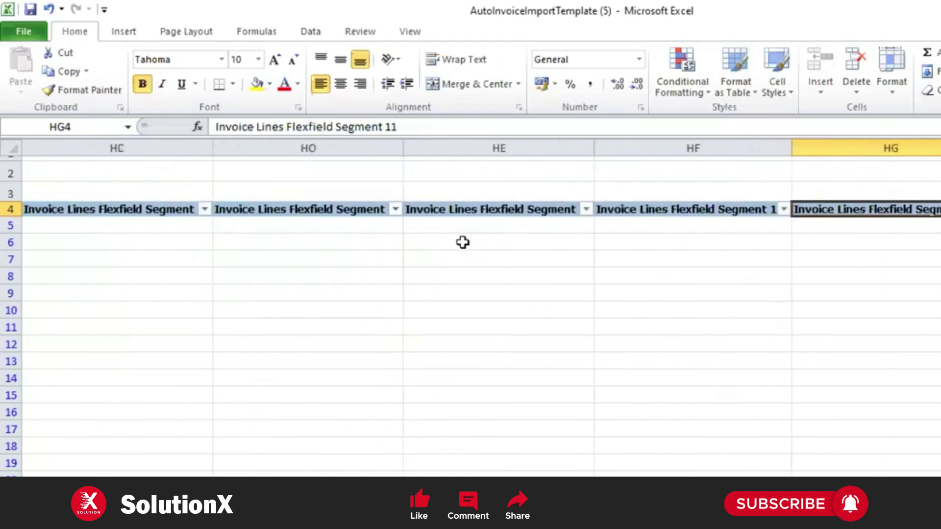
Step: Continue along row 4 to the Receivables Transaction Region Information Flexfield headers, as far as Segment 6
key(Right)
key(Right)
key(Right)
key(Right)
key(Right)
key(Right)
key(Right)
key(Right)
key(Right)
key(Right)
key(Right)
key(Right)
key(Right)
key(Right)
key(Right)
key(Right)
key(Right)
key(Right)
key(Right)
key(Right)
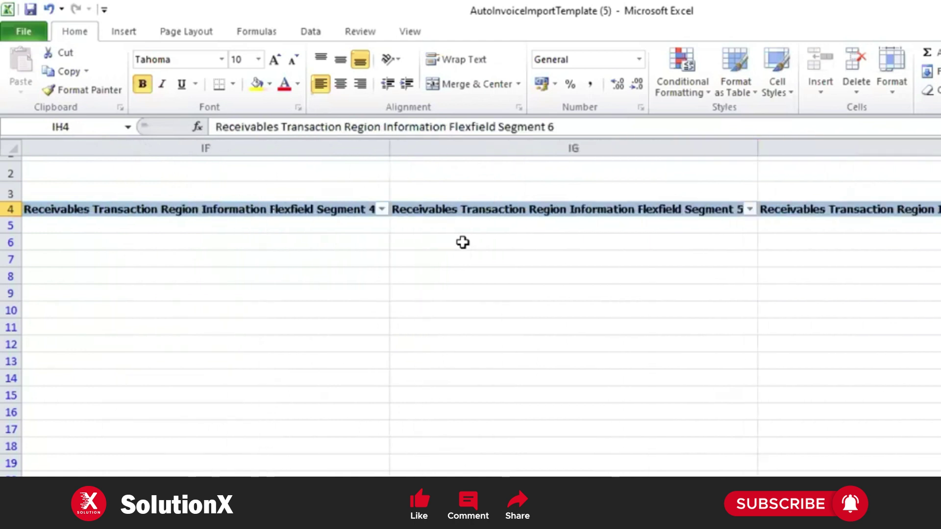
Step: Follow the row 4 headers from Region Information Flexfield Segment 6 to Line Global Descriptive Flexfield Segment 12
key(Right)
key(Right)
key(Right)
key(Right)
key(Right)
key(Right)
key(Right)
key(Right)
key(Right)
key(Right)
key(Right)
key(Right)
key(Right)
key(Right)
key(Right)
key(Right)
key(Right)
key(Right)
key(Right)
key(Right)
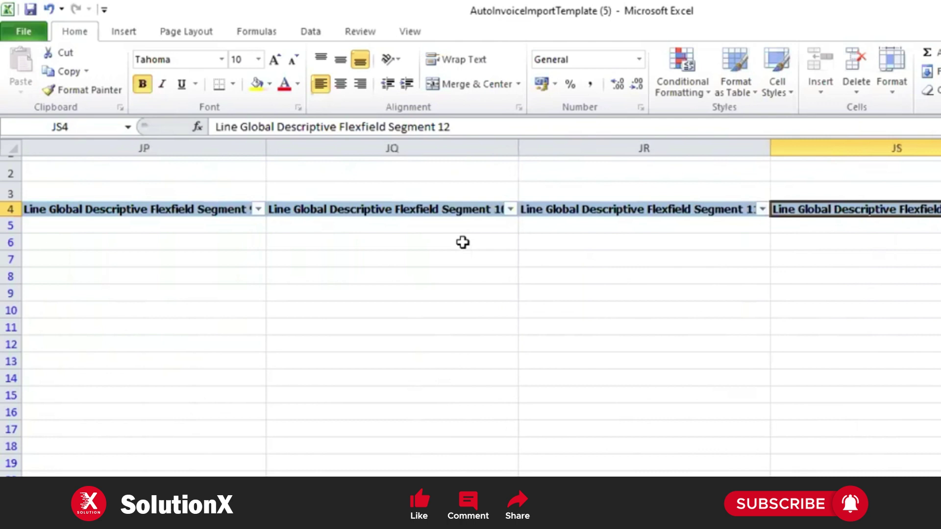
Step: Continue along row 4 to the Receivables Transaction Region Information Flexfield Number Segment headers, as far as Number Segment 8
key(Right)
key(Right)
key(Right)
key(Right)
key(Right)
key(Right)
key(Right)
key(Right)
key(Right)
key(Right)
key(Right)
key(Right)
key(Right)
key(Right)
key(Right)
key(Right)
key(Right)
key(Right)
key(Right)
key(Right)
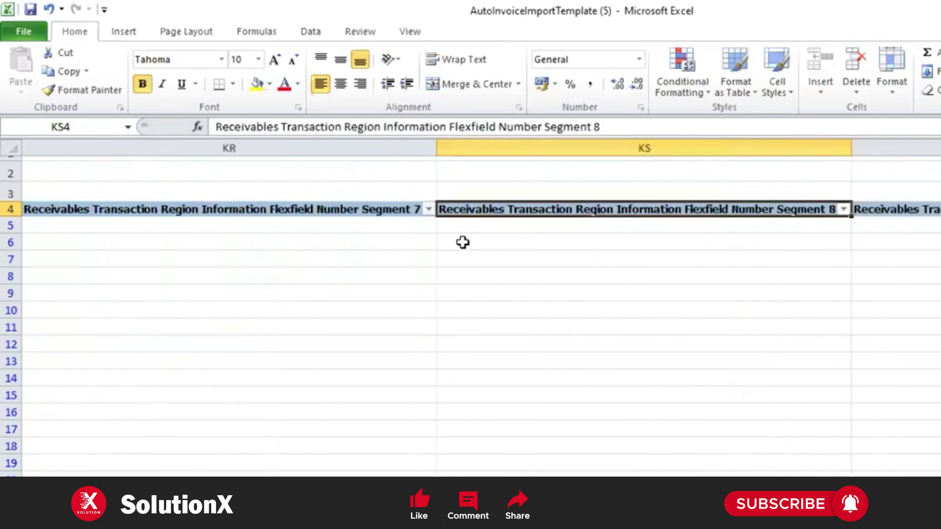
Step: Check the remaining row 4 headers through the date segments and charge columns to the last one, Commercial Discount
key(Right)
key(Right)
key(Right)
key(Right)
key(Right)
key(Right)
key(Right)
key(Right)
key(Right)
key(Right)
key(Right)
key(Right)
key(Right)
key(Right)
key(Right)
key(Right)
key(Right)
key(Right)
key(Right)
key(Right)
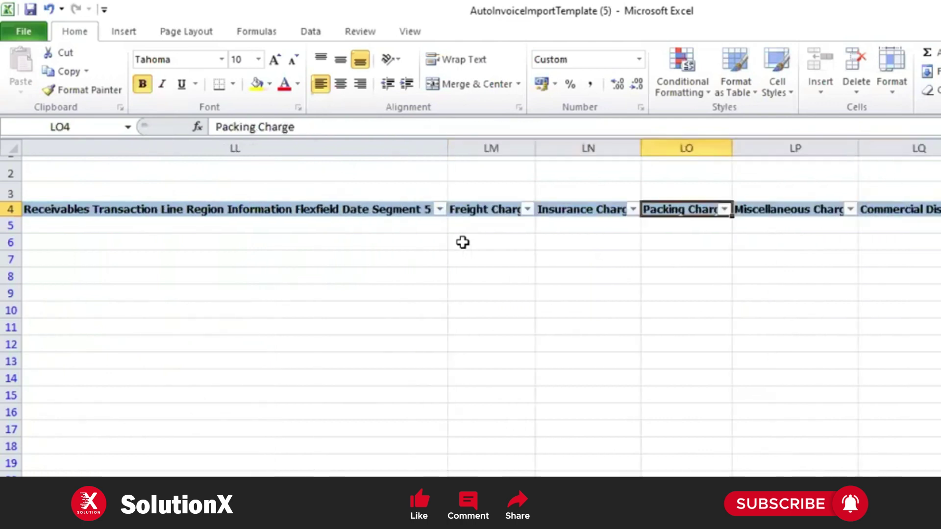
key(Left)
key(Left)
key(Left)
key(Left)
key(Left)
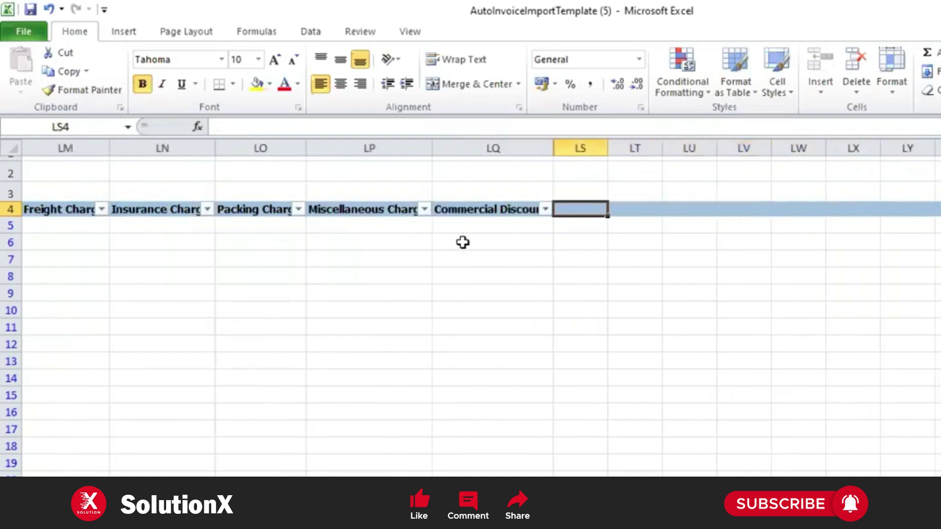
Step: Switch to the Receivables AutoInvoice Interface Line Distributions sheet and go to the first data row's Business Unit Name
key(ctrl+Home)
key(ctrl+Page_Down)
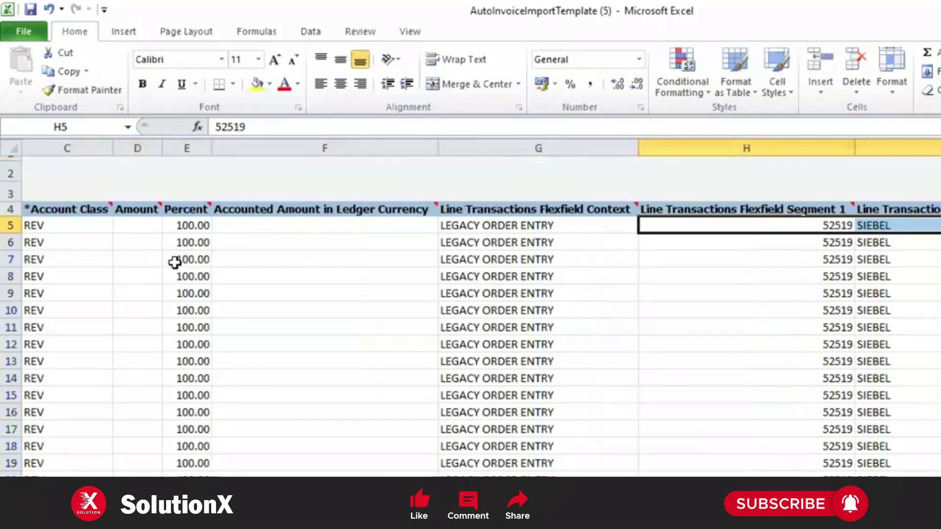
key(ctrl+Home)
key(Down)
key(Down)
key(Down)
key(Down)
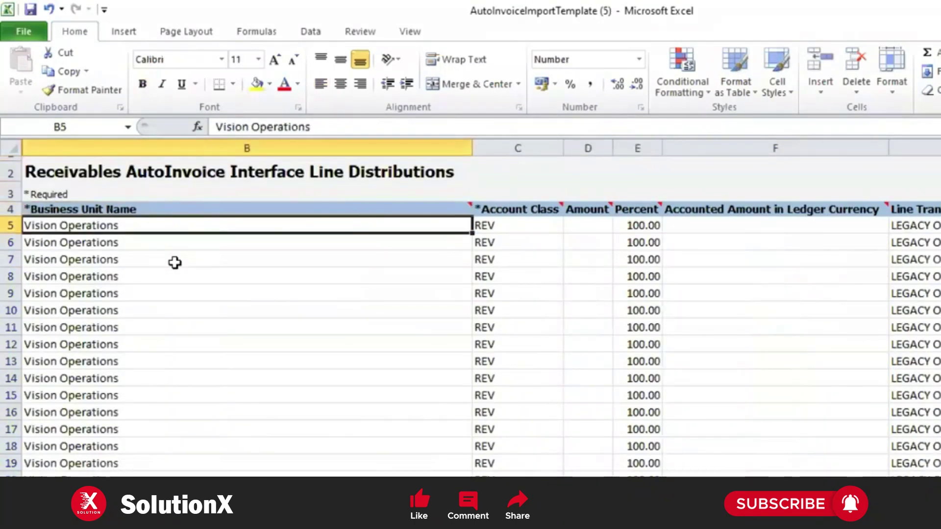
Step: Examine the Account Class options available for the first distribution line, keeping REV
key(Right)
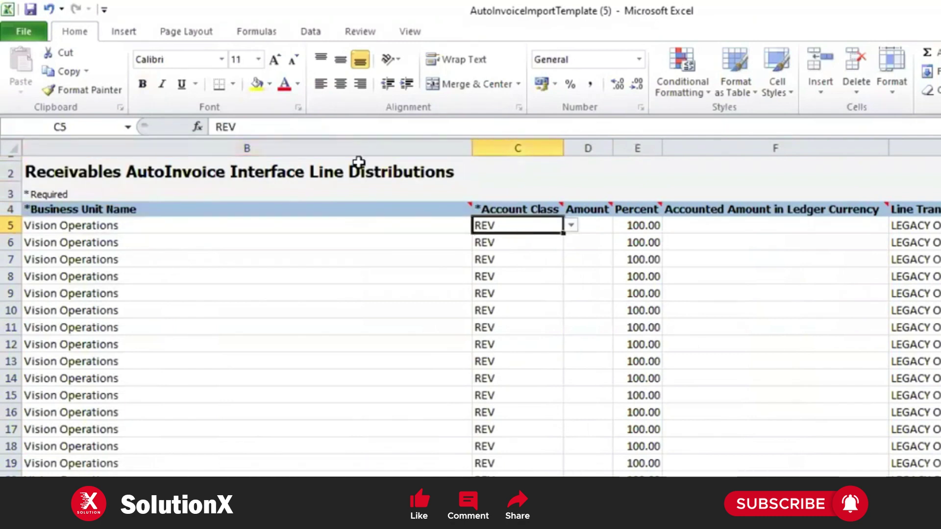
click(572, 224)
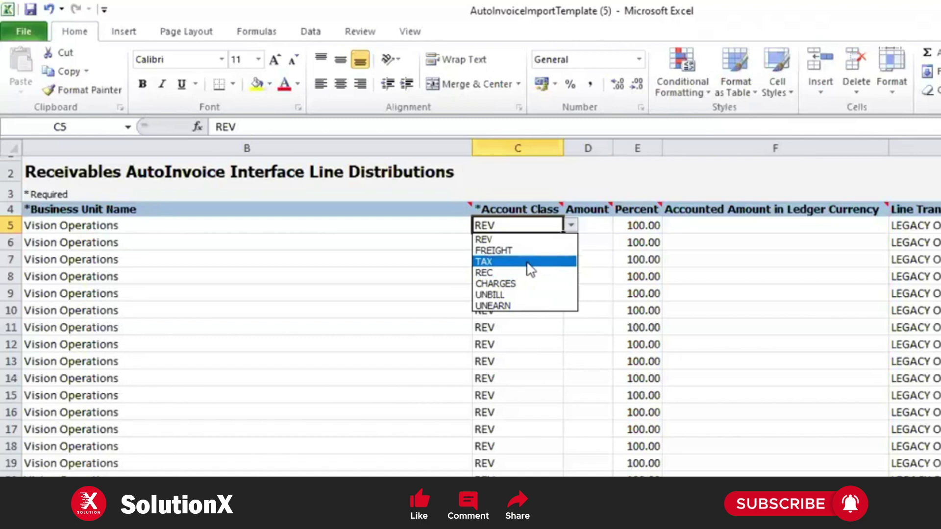
key(Escape)
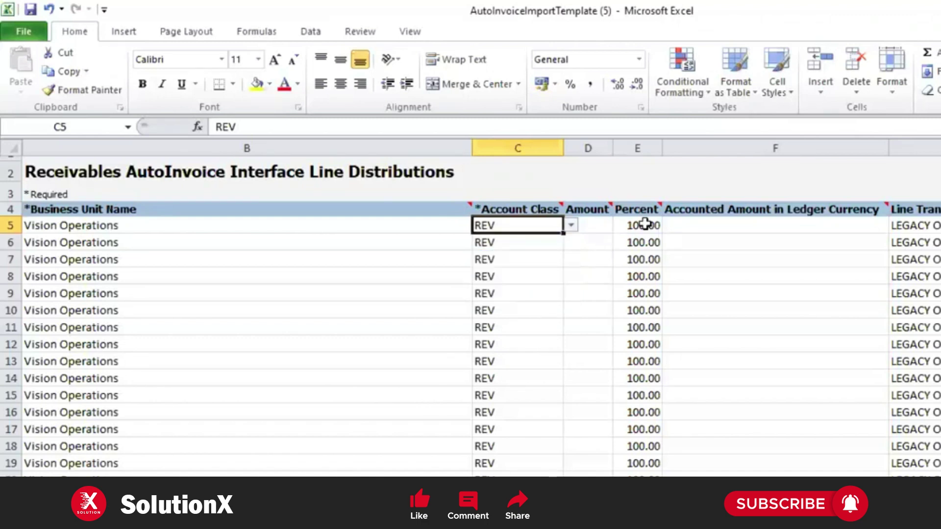
Step: Set the Percent of the first distribution line in row 5 to 50
key(Tab)
click(644, 224)
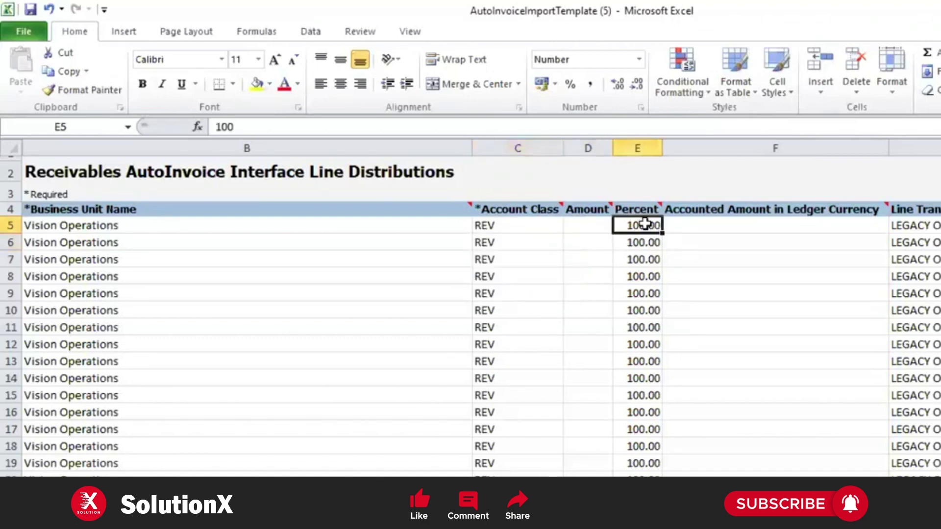
key(Right)
key(Right)
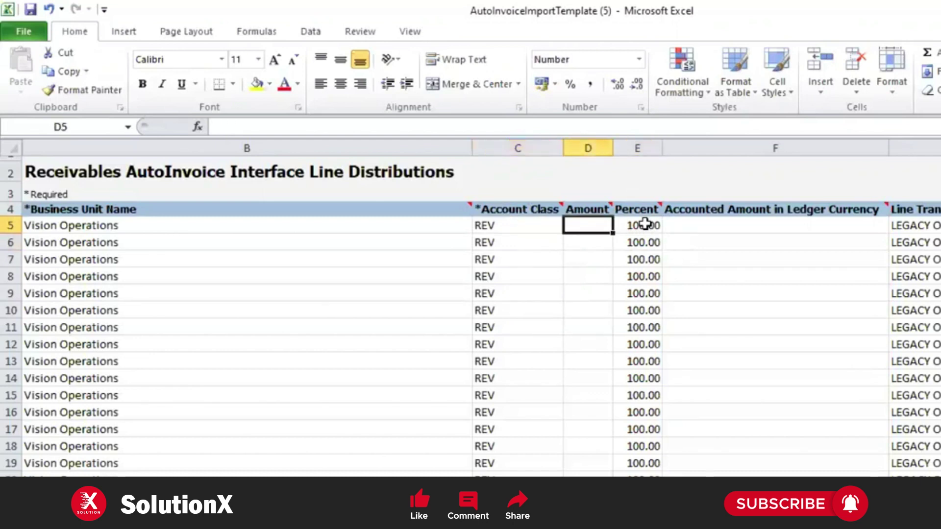
text(50)
key(Return)
key(Left)
key(Left)
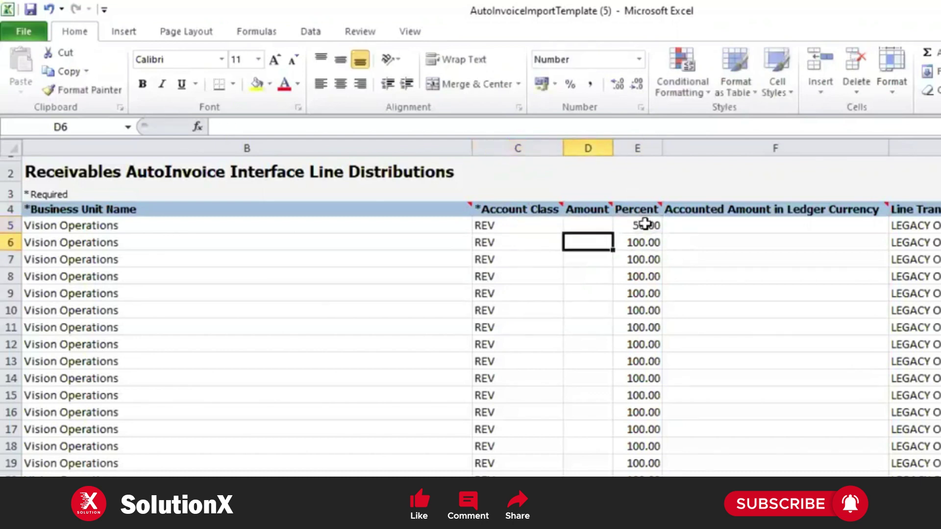
Step: Set the row 6 distribution line's Account Class to TAX and its Percent to 50
click(571, 242)
click(519, 280)
click(616, 245)
text(50)
click(616, 245)
Step: Highlight the Account Class and neighbouring amount cells of the first two distribution lines to review the split
key(Up)
key(Left)
key(Left)
key(shift+Right)
key(shift+Down)
key(shift+Right)
Step: Highlight the first distribution line's Line Transactions Flexfield Context together with its segment values through Segment 4
key(Right)
key(Right)
key(Right)
key(Right)
key(Right)
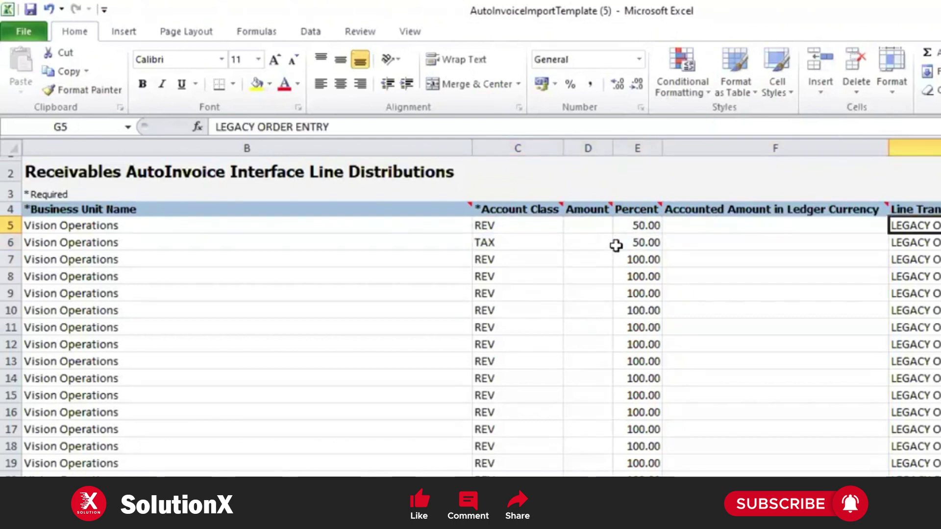
key(Left)
key(shift+Right)
key(shift+Right)
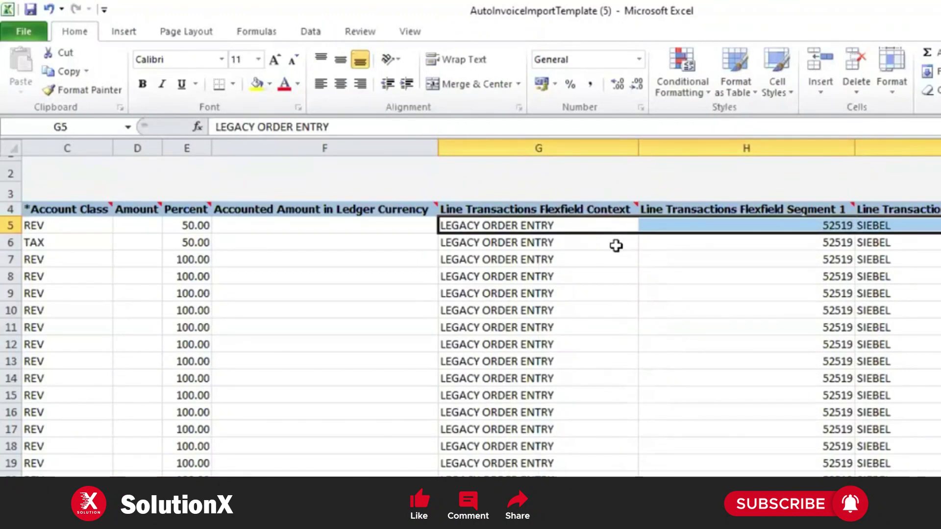
key(shift+Right)
key(shift+Right)
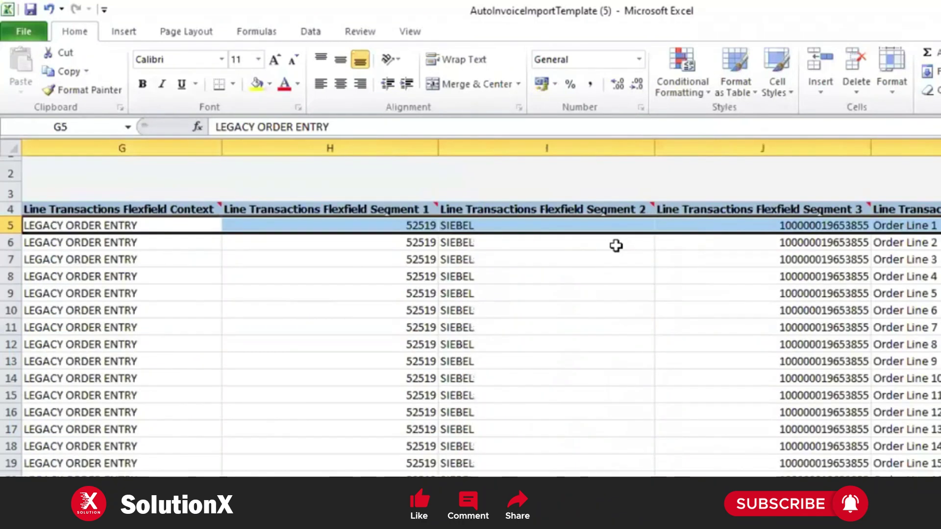
Step: Look across row 5 through the Line Transactions Flexfield segment columns up to column P
key(Right)
key(Right)
key(Right)
key(Right)
key(Right)
key(Right)
key(Right)
key(Right)
key(Right)
key(Right)
key(Right)
key(Right)
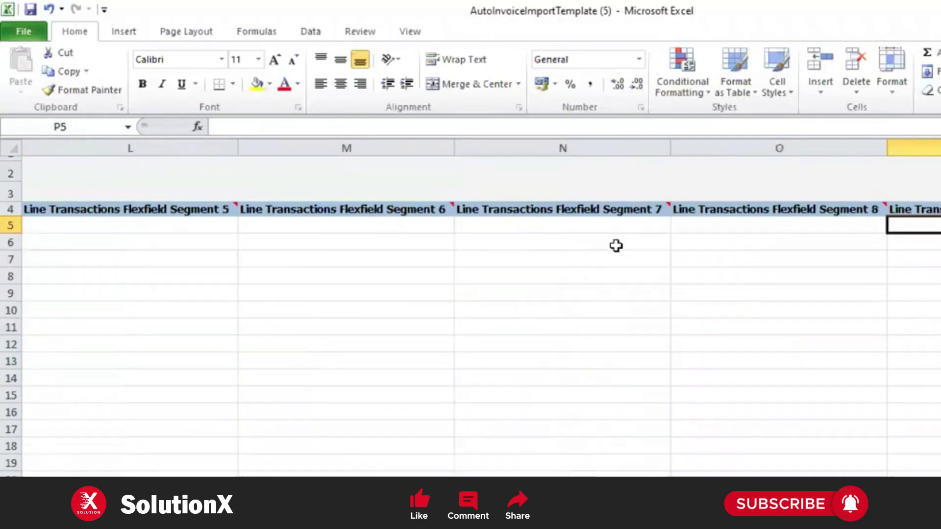
Step: Continue along row 5 past Line Transactions Flexfield Segment 15 to the Accounting Flexfield segments, as far as column Z
key(Right)
key(Right)
key(Right)
key(Right)
key(Right)
key(Right)
key(Left)
key(Left)
key(Right)
key(Right)
key(Right)
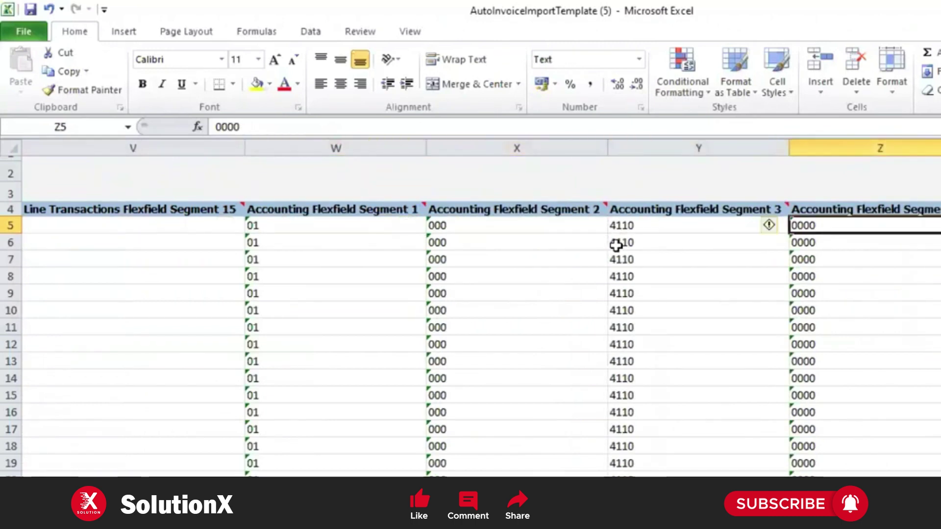
Step: Highlight the first distribution line's Accounting Flexfield Segment 1 through Segment 4 values
key(Left)
key(Left)
key(Left)
key(shift+Right)
key(shift+Right)
key(shift+Right)
Step: Look across row 5 through the remaining Accounting Flexfield segment columns and Comments, as far as column BB
key(Right)
key(Right)
key(Right)
key(Right)
key(Right)
key(Right)
key(Right)
key(Right)
key(Right)
key(Right)
key(Right)
key(Right)
key(Right)
key(Right)
key(Right)
key(Right)
key(Right)
key(Right)
key(Right)
key(Right)
key(Right)
key(Right)
key(Right)
key(Right)
key(Right)
key(Right)
key(Right)
key(Right)
key(Right)
key(Right)
key(Right)
key(Right)
key(Right)
key(Right)
key(Right)
key(Right)
key(Right)
key(Right)
key(Right)
key(Right)
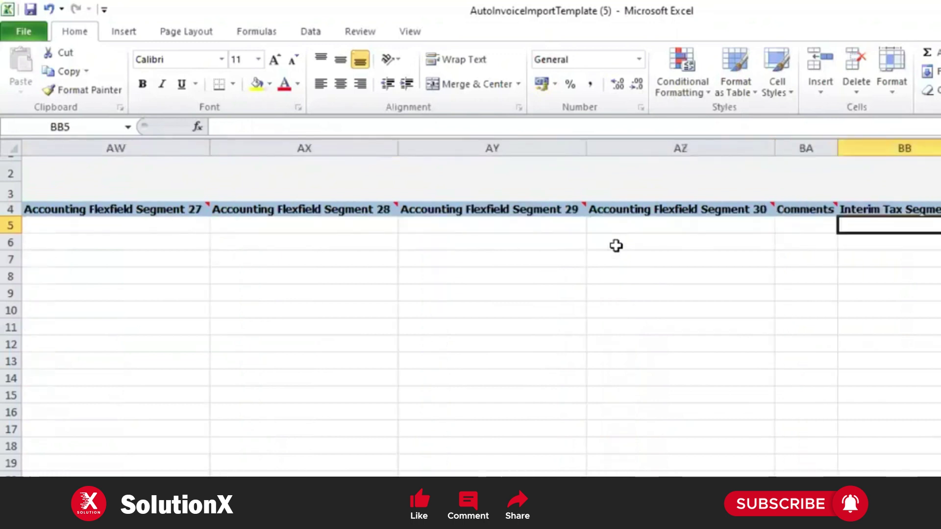
Step: Continue along row 5 through the Interim Tax Segment columns as far as column BU
key(Right)
key(Right)
key(Right)
key(Right)
key(Right)
key(Right)
key(Right)
key(Right)
key(Right)
key(Right)
key(Right)
key(Right)
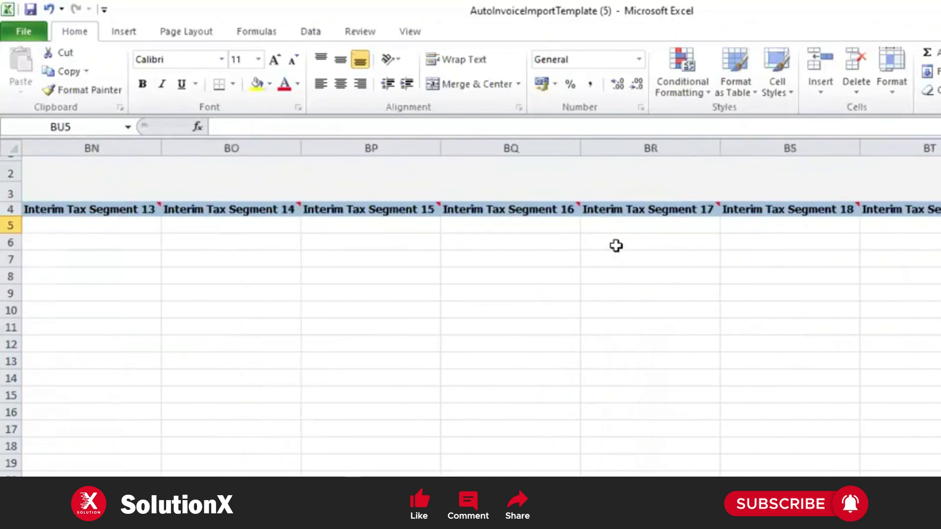
Step: Return to the start of row 5 and review its cells from Account Class to the Line Transactions Flexfield Context
key(Home)
key(Right)
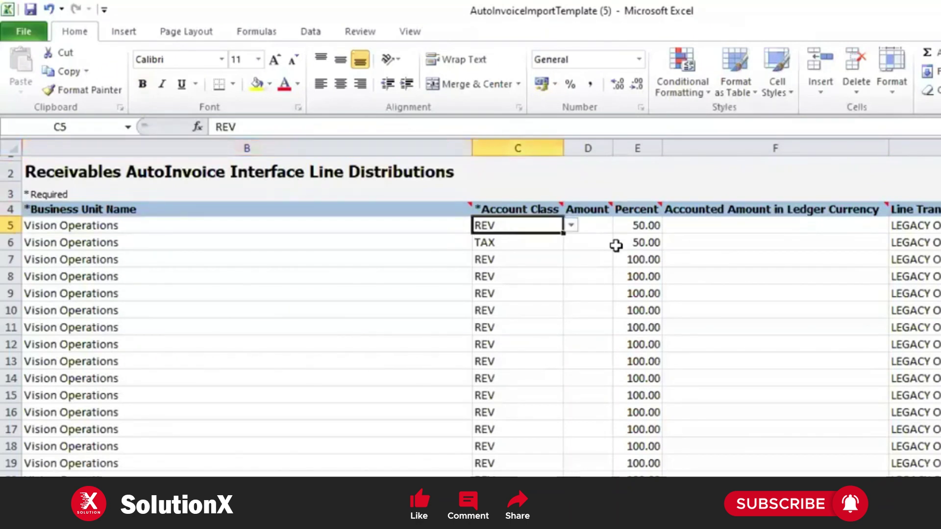
key(Right)
key(Right)
key(Right)
key(Right)
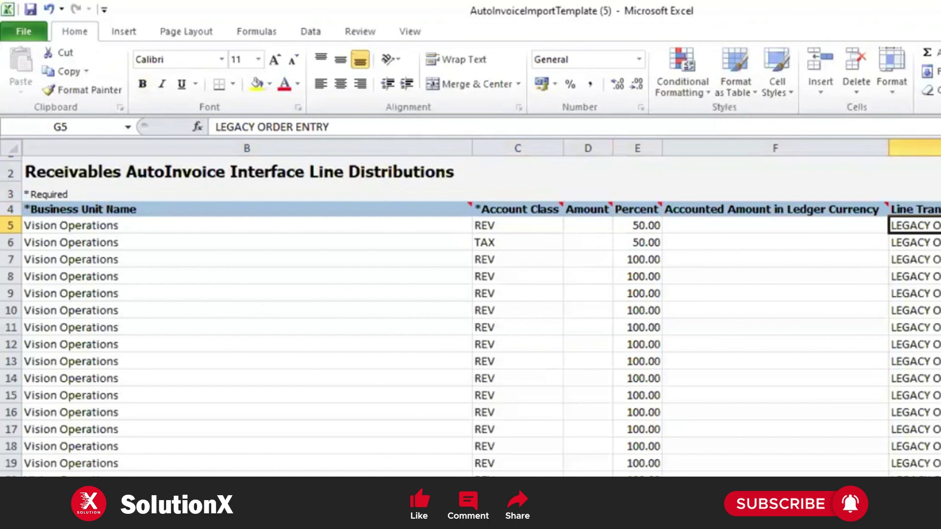
Step: Switch to the Receivables AutoInvoice Interface Lines sheet and select the first line's Transaction Type Name
click(269, 485)
key(Right)
key(Right)
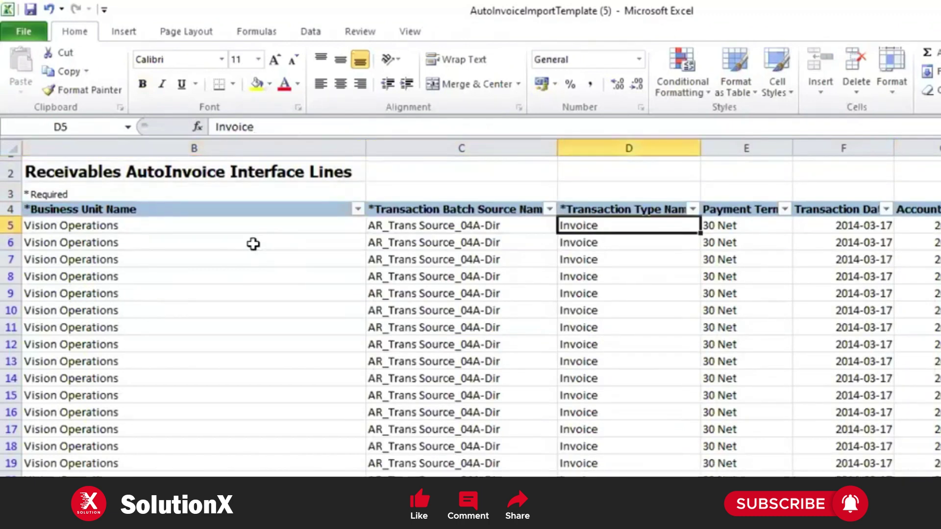
Step: Inspect the Transaction Batch Source Name and Transaction Type Name cells of the first three interface lines
click(376, 258)
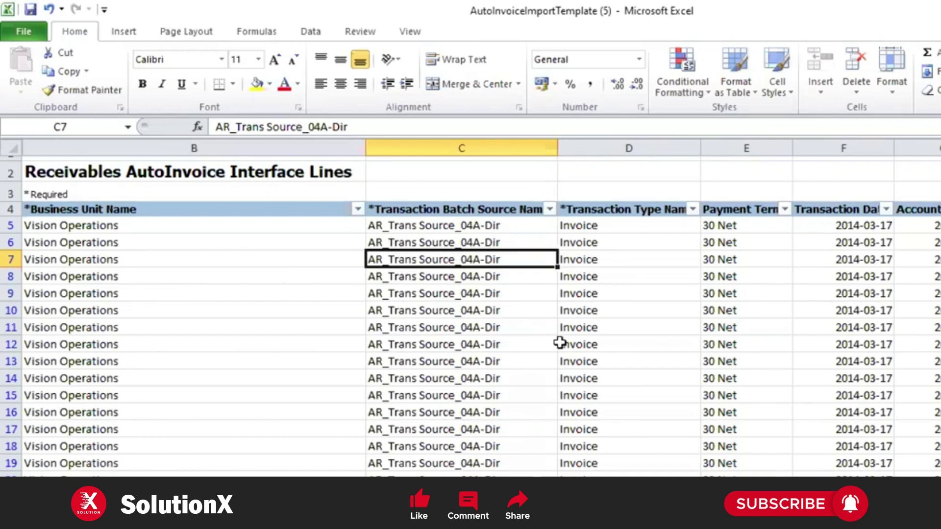
key(Right)
key(Left)
key(Up)
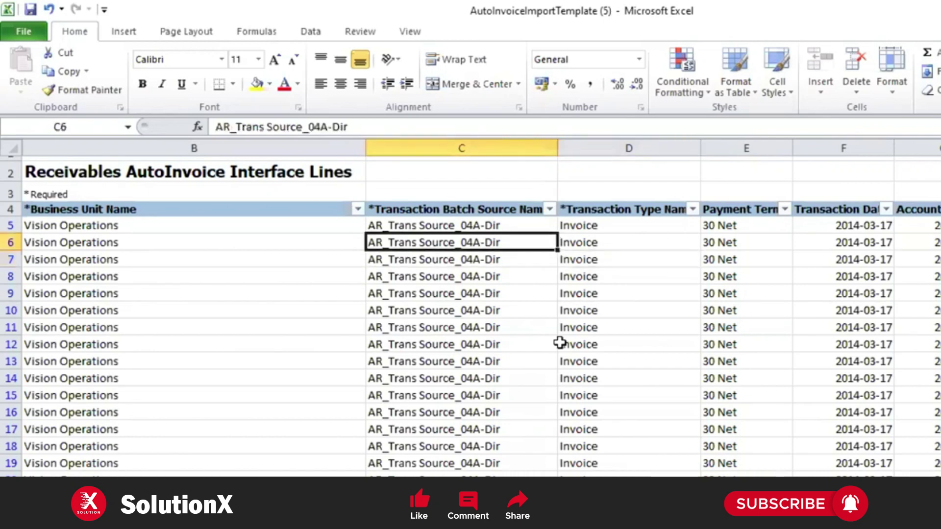
key(Right)
key(Up)
key(Down)
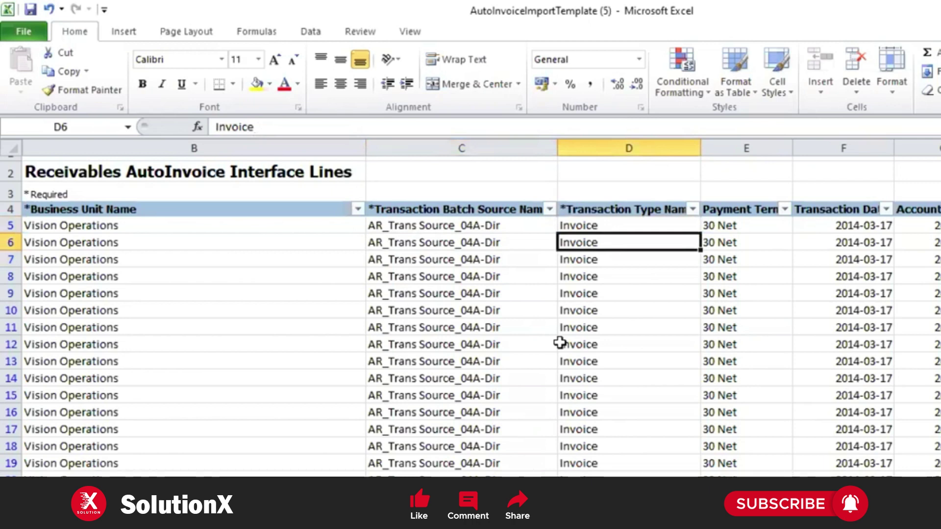
Step: Look across row 6 of the interface lines, past the currency conversion columns, to Transaction Line Quantity in column AH
key(Right)
key(Right)
key(Right)
key(Right)
key(Right)
key(Right)
key(Right)
key(Right)
key(Right)
key(Right)
key(Right)
key(Right)
key(Right)
key(Right)
key(Right)
key(Right)
key(Right)
key(Right)
key(Right)
key(Right)
key(Right)
key(Right)
key(Right)
key(Right)
key(Right)
key(Right)
key(Right)
key(Right)
key(Right)
key(Right)
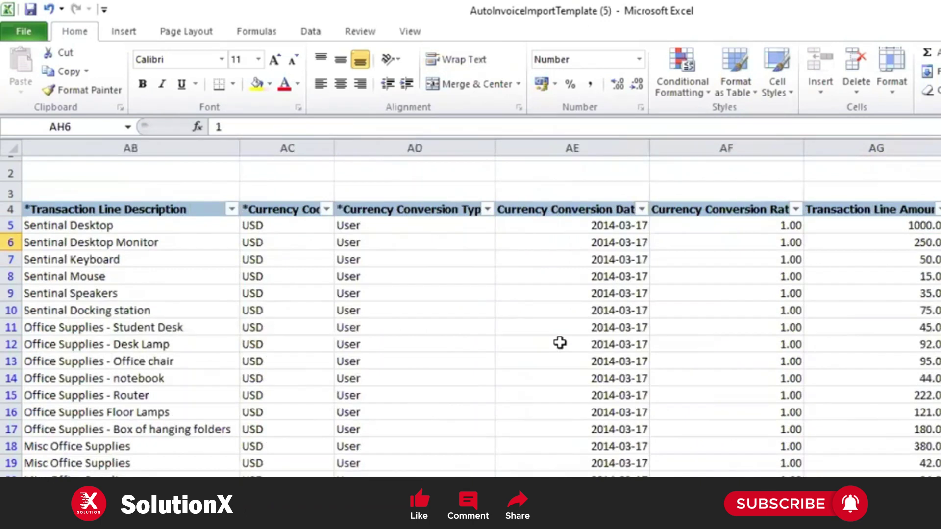
Step: Compare the Transaction Line Amount, Transaction Line Quantity and Unit Selling Price of the interface line in row 6
key(Right)
key(Left)
key(Left)
key(Left)
key(Right)
key(Right)
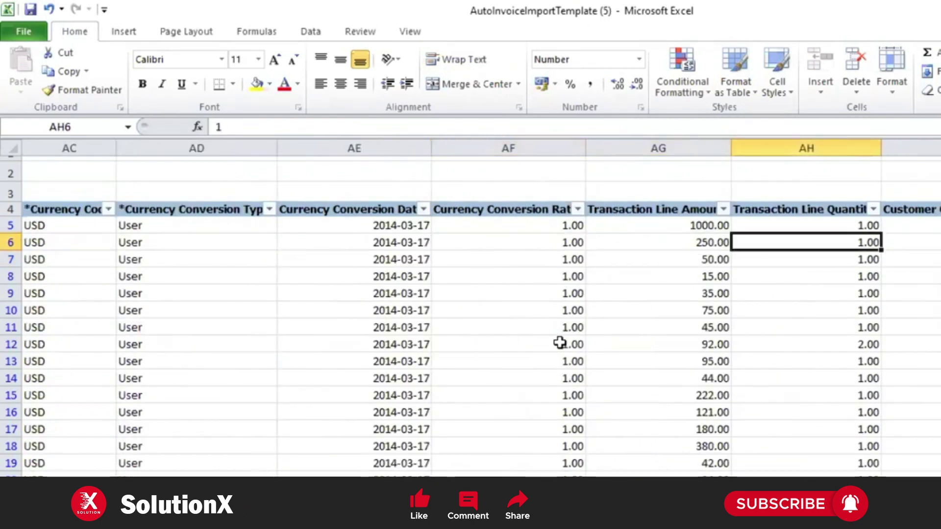
key(Right)
key(Right)
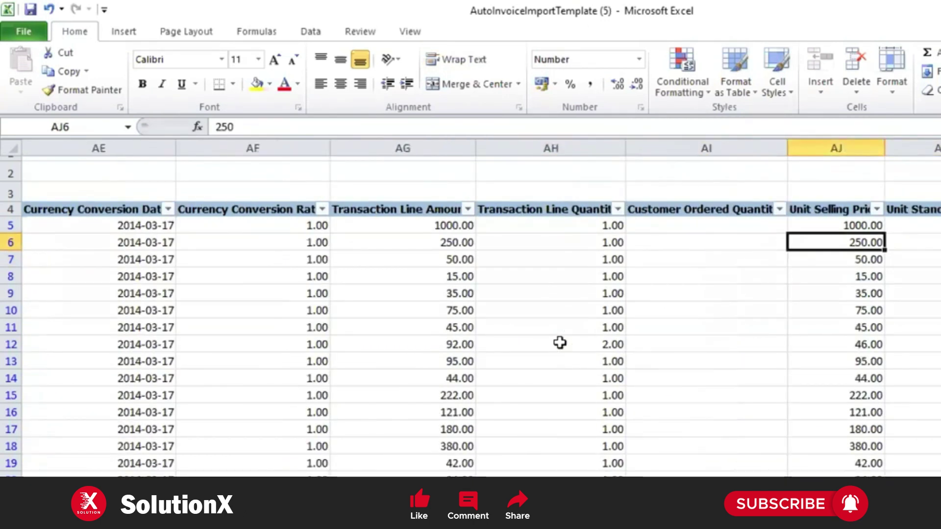
key(Left)
key(Left)
key(Left)
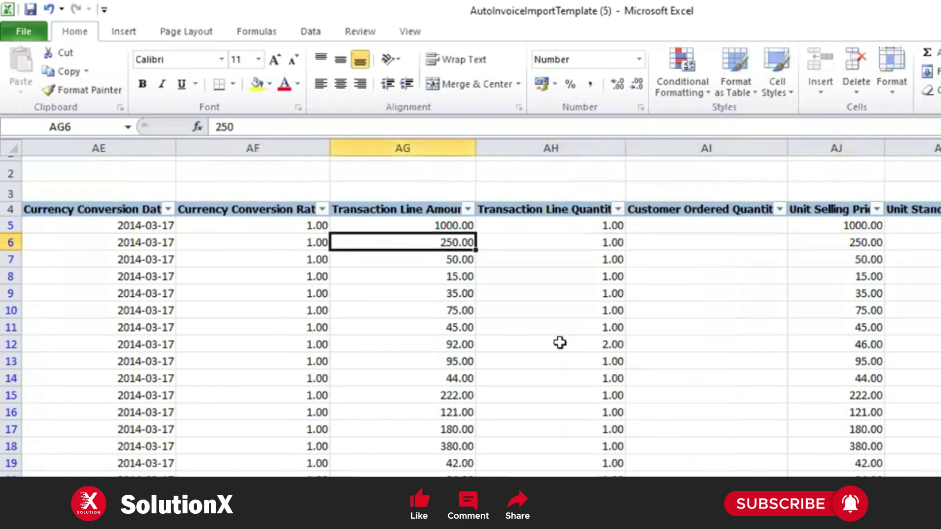
Step: Review the Transaction Line Amount column down to the last interface line in row 65
key(Down)
key(Down)
key(Down)
key(Down)
key(Down)
key(Down)
key(Down)
key(Down)
key(Down)
key(Down)
key(Down)
key(Down)
key(Down)
key(Down)
key(Down)
key(Down)
key(Down)
key(Down)
key(Down)
key(Down)
key(Down)
key(Down)
key(Down)
key(Down)
key(Down)
key(Down)
key(Down)
key(Down)
key(Down)
key(Down)
key(Down)
key(Up)
key(Up)
Step: Compare row 65's Transaction Line Amount with its Transaction Line Quantity and Unit Selling Price
key(Right)
key(Right)
key(Right)
key(Left)
key(Left)
key(Left)
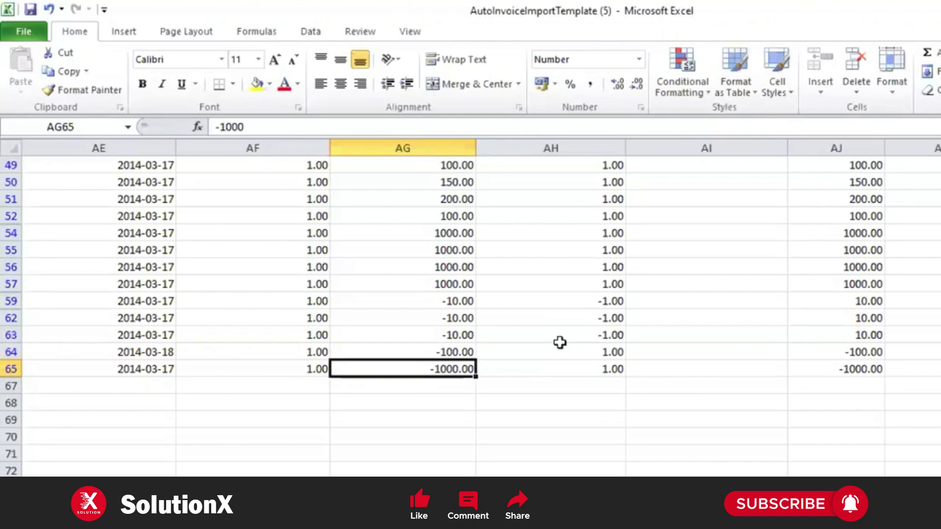
Step: Look back across the interface line in row 65 to its Transaction Type Name column
key(Left)
key(Left)
key(Left)
key(Left)
key(Left)
key(Left)
key(Left)
key(Left)
key(Left)
key(Left)
key(Left)
key(Left)
key(Left)
key(Left)
key(Left)
key(Left)
key(Left)
key(Left)
key(Left)
key(Left)
key(Left)
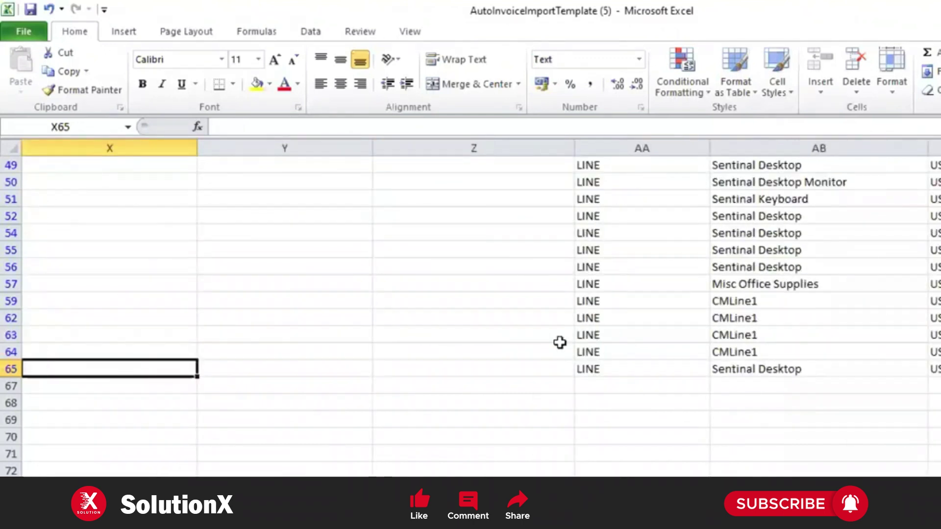
key(Left)
key(Left)
key(Left)
key(Left)
key(Left)
key(Left)
key(Left)
key(Left)
Step: Examine the payment terms of the Debit Memo interface line in row 57
key(Right)
key(Right)
key(Up)
key(Up)
key(Up)
key(Up)
key(Up)
Step: Follow the Debit Memo line in row 57 across to its amount columns and highlight cells AF57 to AI57
key(Right)
key(Right)
key(Right)
key(Right)
key(Right)
key(Right)
key(Right)
key(Right)
key(Right)
key(Right)
key(Right)
key(Right)
key(Right)
key(Right)
key(Right)
key(Right)
key(Right)
key(Right)
key(Right)
key(Right)
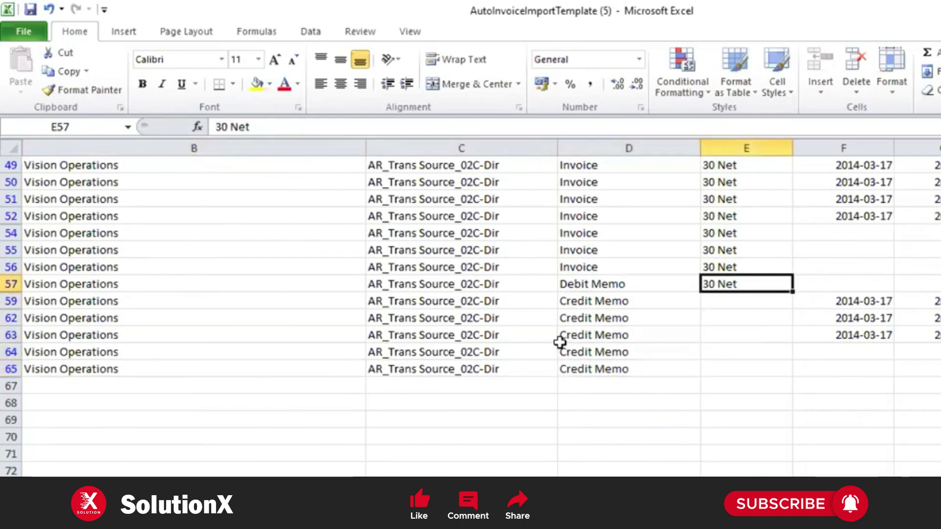
key(Left)
key(Left)
key(Left)
key(Left)
key(Left)
key(shift+Right)
key(shift+Right)
key(shift+Right)
key(shift+Right)
key(shift+Right)
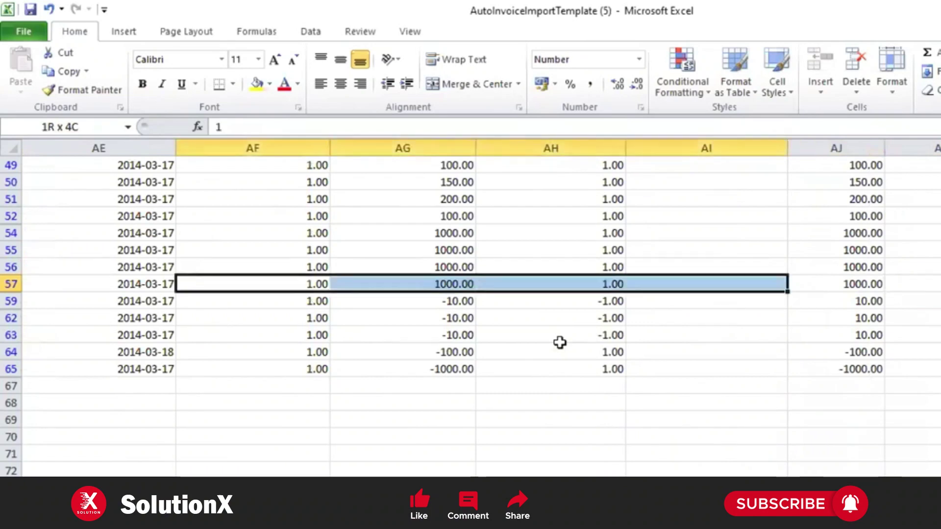
Step: Compare the Debit Memo line's Transaction Line Amount and Transaction Line Quantity in row 57
key(Left)
key(Right)
key(Right)
key(Right)
key(Right)
key(Right)
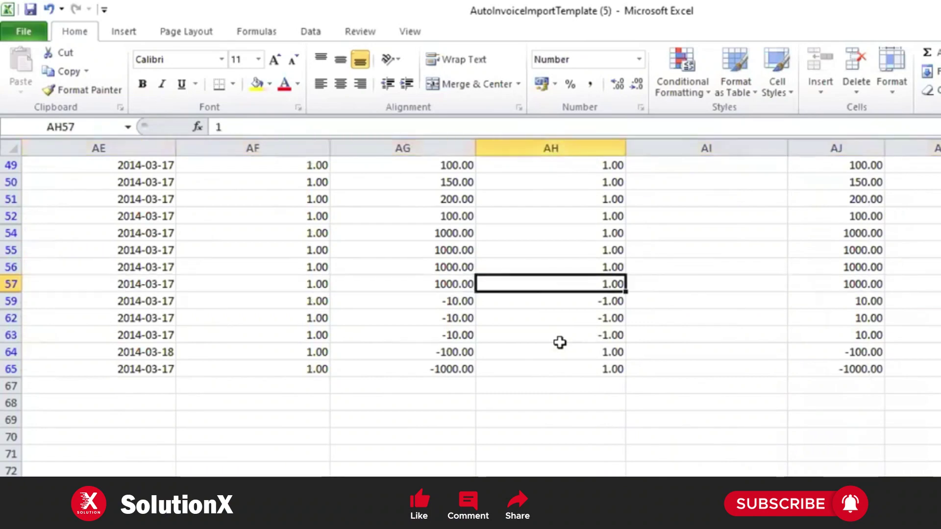
Step: Review the quantities and unit selling prices of the credit memo lines down to row 64
key(Down)
key(Down)
key(Down)
key(Down)
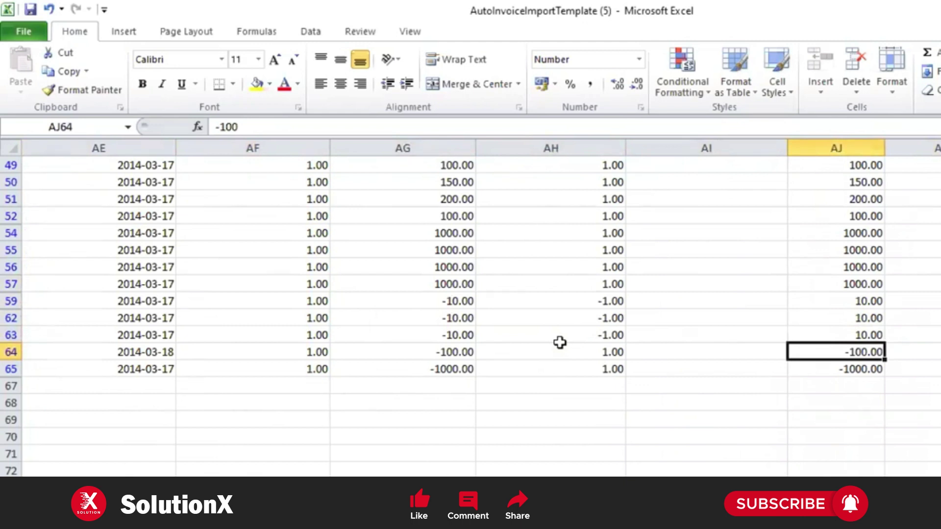
Step: Look back across row 64 from the Unit Selling Price towards the line's earlier columns
key(Left)
key(Left)
key(Left)
key(Left)
key(Left)
key(Left)
key(Left)
key(Left)
key(Left)
key(Left)
key(Left)
key(Left)
key(Left)
key(Left)
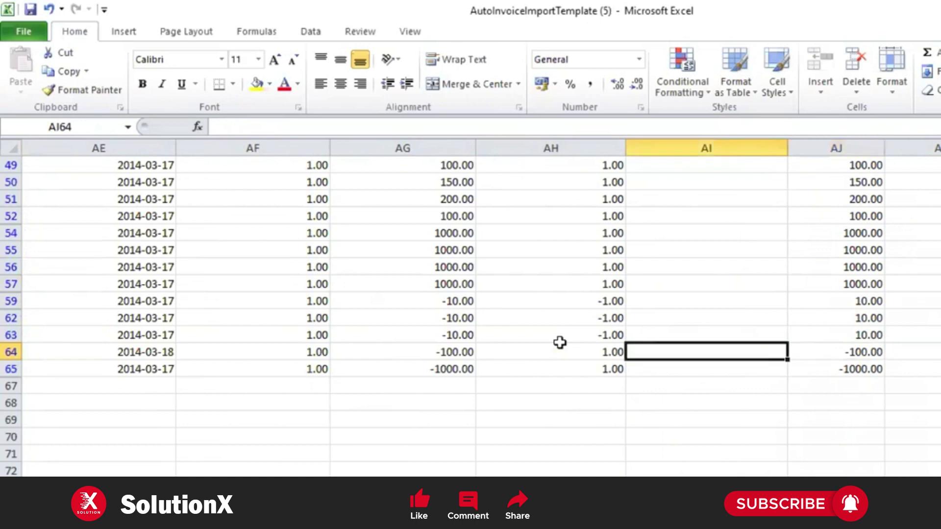
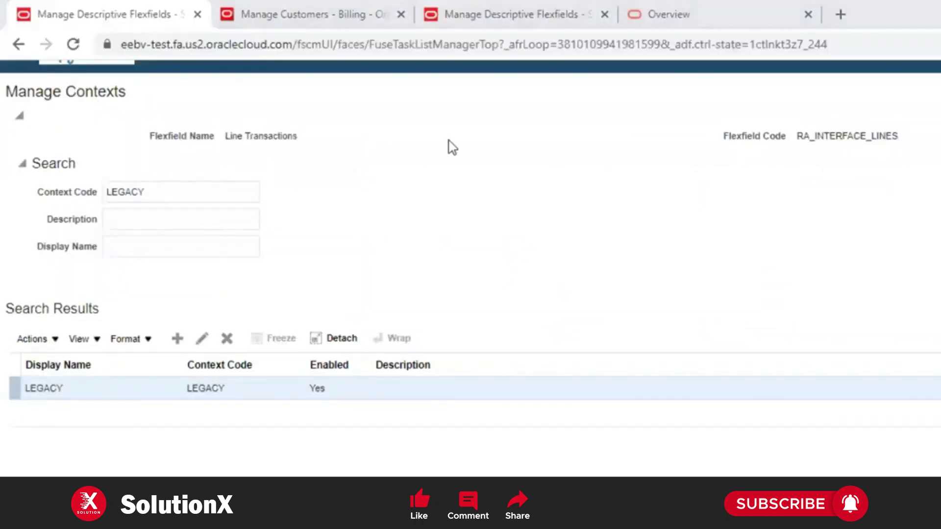
Step: Switch to the Manage Customers page in the browser and review the TestSite account site's address and payment details
key(ctrl+Tab)
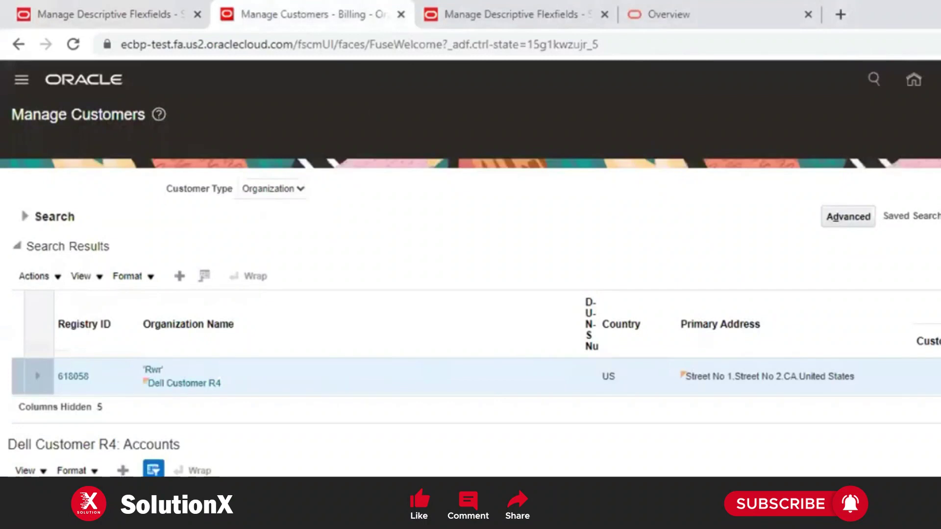
scroll(520, 362, down, 3)
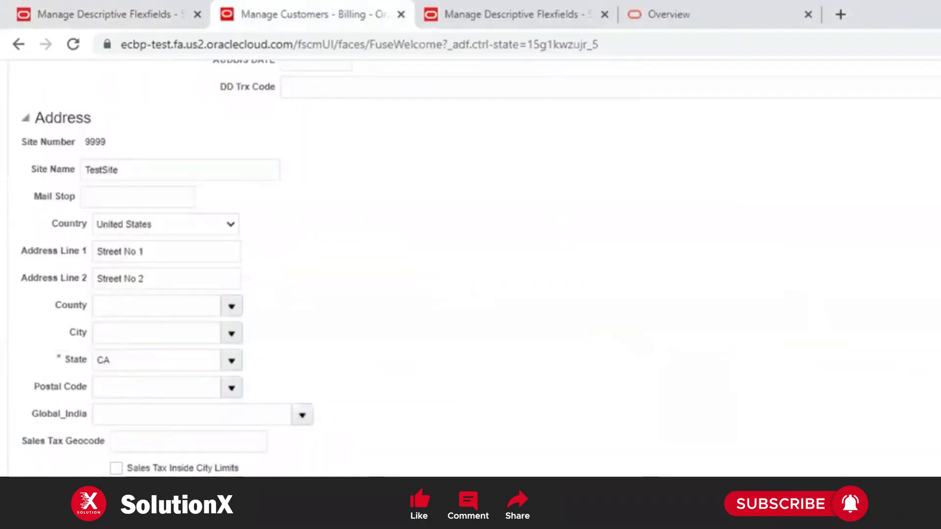
scroll(471, 270, up, 10)
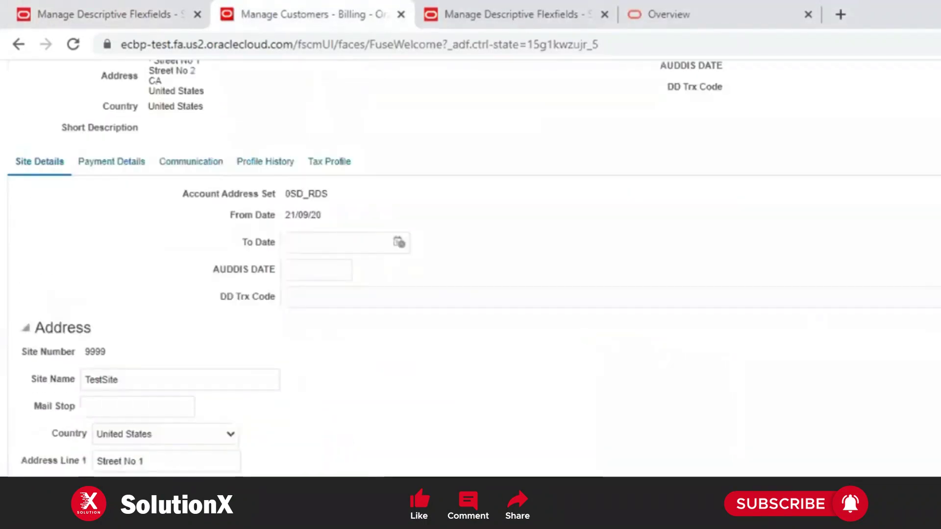
scroll(470, 270, down, 10)
scroll(470, 269, up, 8)
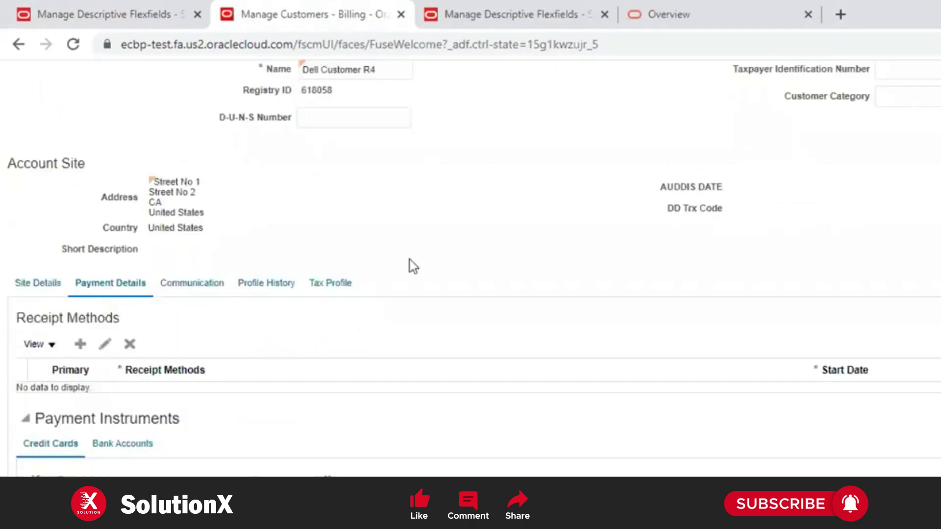
Step: Check the account site's Profile History, Tax Profile and Site Details for payment-related settings
click(267, 283)
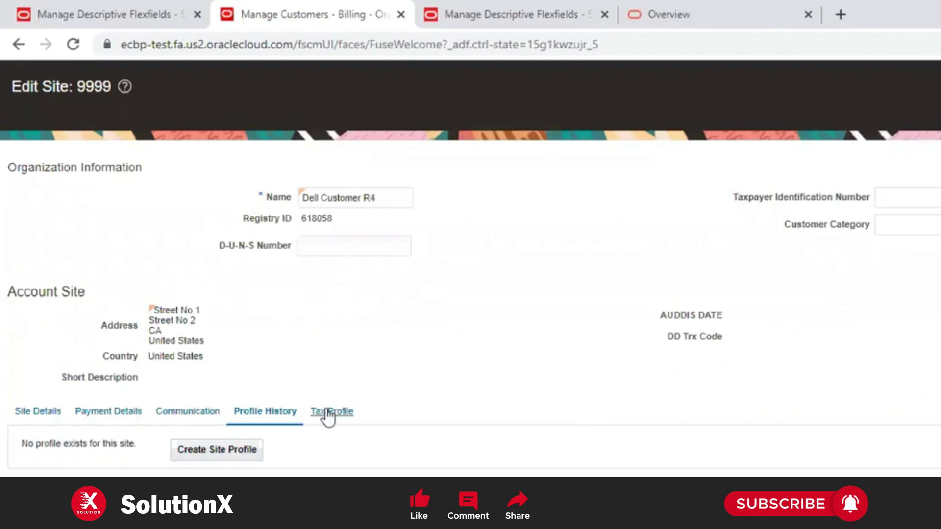
click(107, 412)
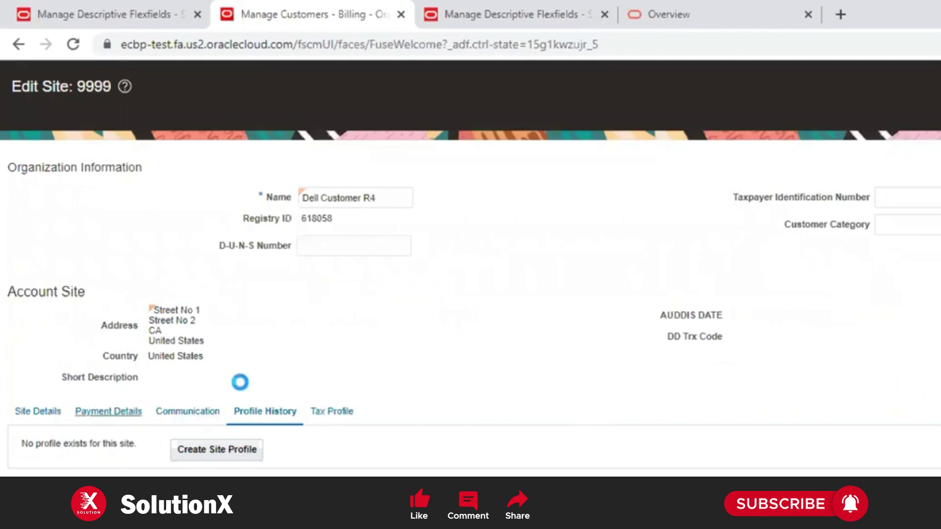
click(332, 411)
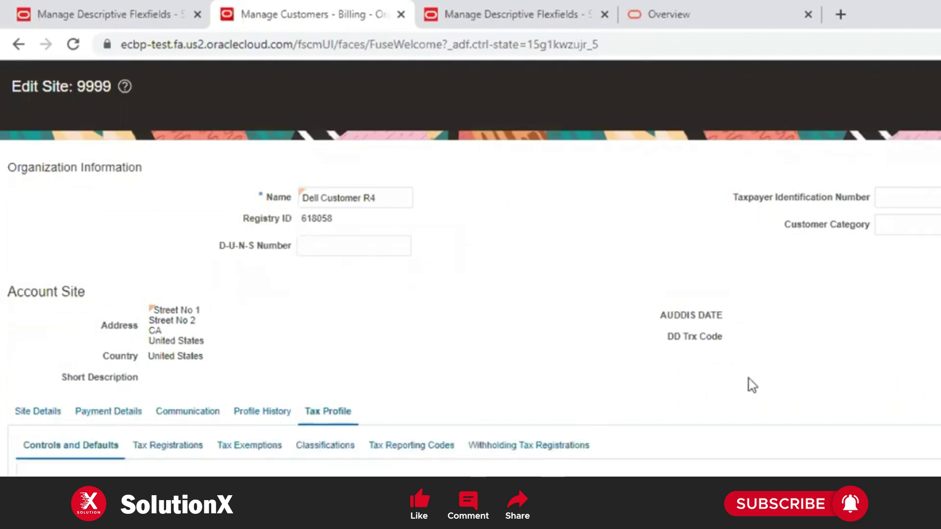
click(57, 415)
scroll(763, 328, down, 5)
scroll(262, 372, down, 5)
scroll(283, 261, up, 5)
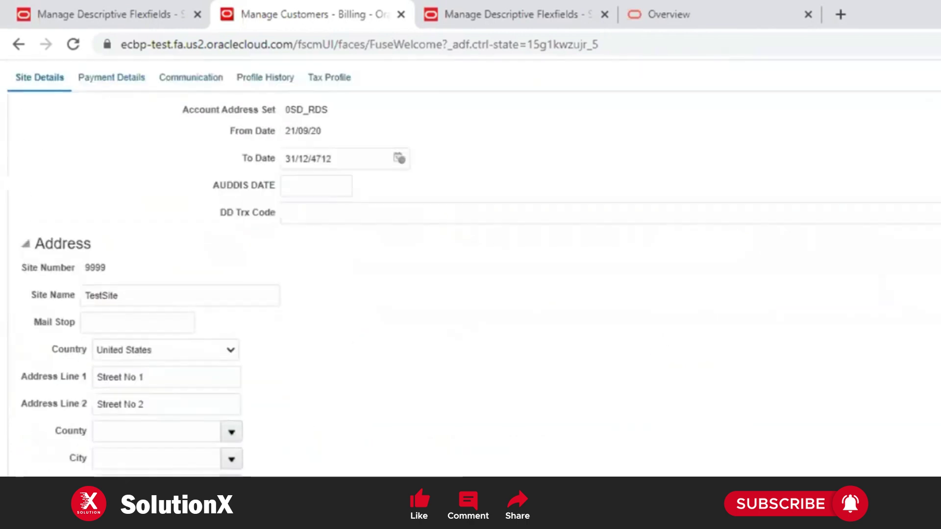
Step: Open the site's Payment Details and remove the blank receipt method line
click(115, 163)
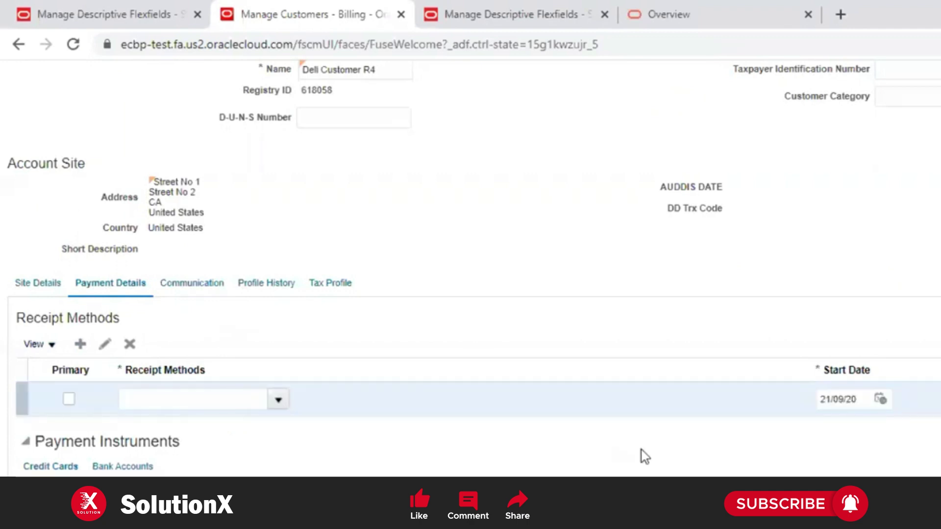
click(129, 344)
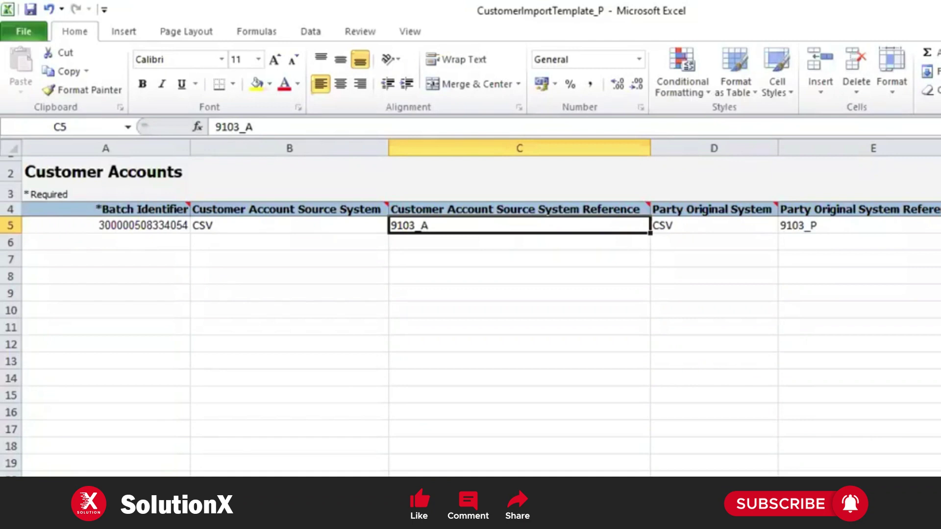
Step: Search the CustomerImportTemplate_P workbook for "Payment" and select cell AG5 under the Payment Terms header
key(ctrl+Page_Down)
click(310, 282)
key(ctrl+Home)
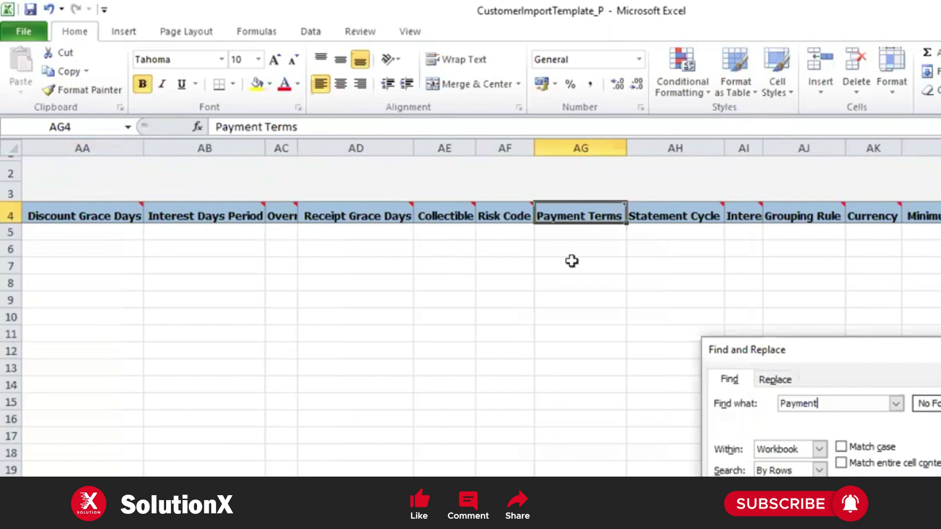
click(567, 234)
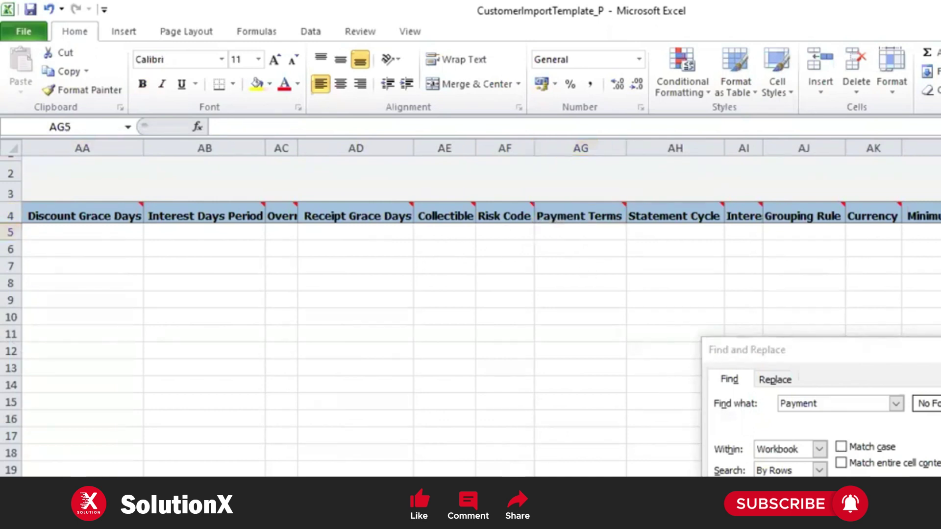
Step: Switch back to the AutoInvoiceImportTemplate (5) workbook and compare the Payment Terms cells of rows 5 and 6
key(ctrl+Tab)
key(Escape)
click(708, 242)
click(706, 226)
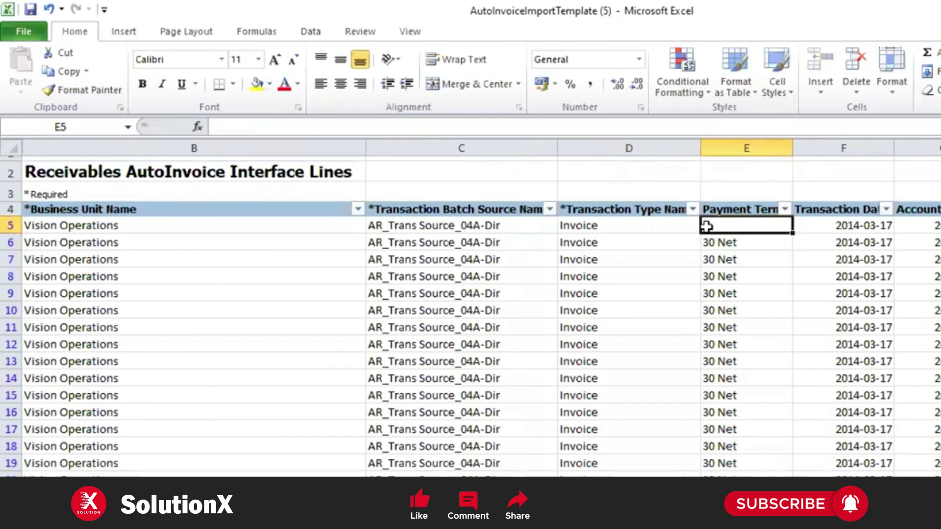
click(751, 245)
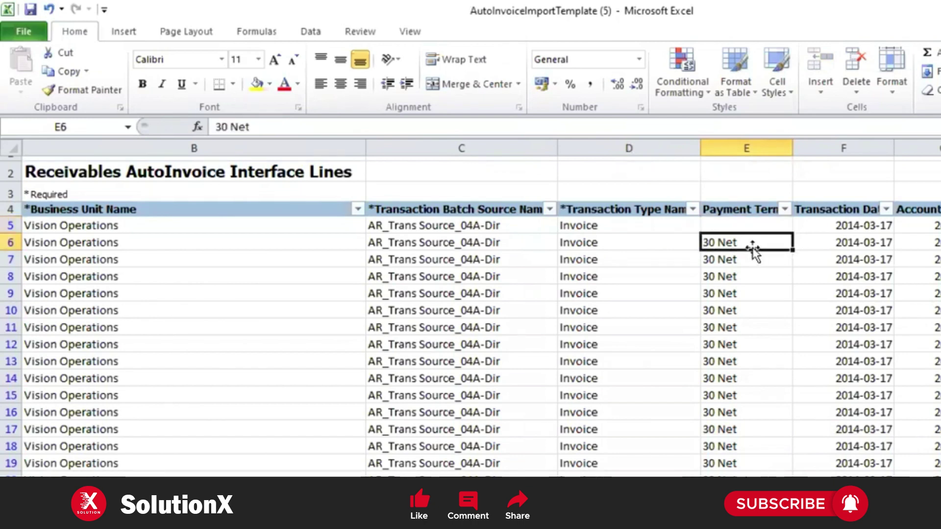
click(723, 225)
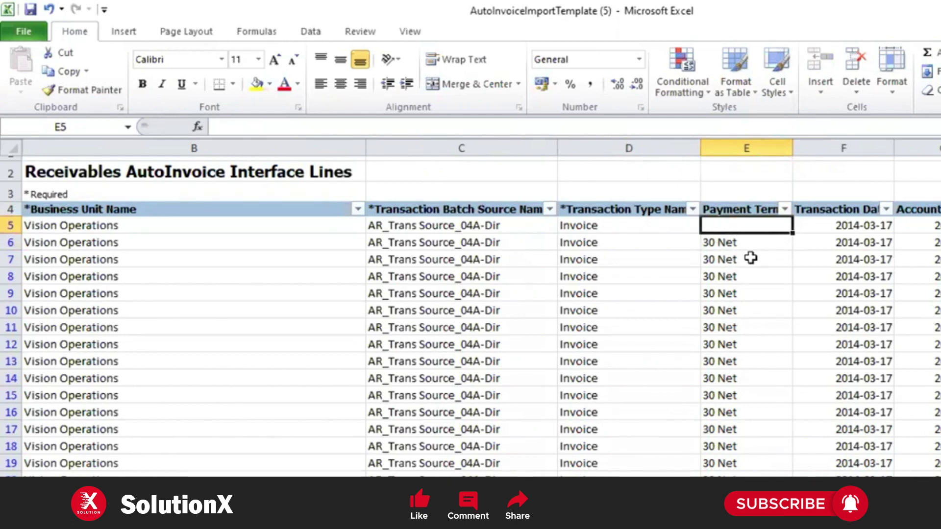
Step: Look across row 5 of the interface lines through the original system ship-to and sold-to customer reference columns
key(Right)
key(Right)
key(Right)
key(Right)
key(Right)
key(Right)
key(Right)
key(Right)
key(Right)
key(Right)
key(Right)
key(Right)
key(Right)
key(Right)
key(Right)
key(Right)
key(Right)
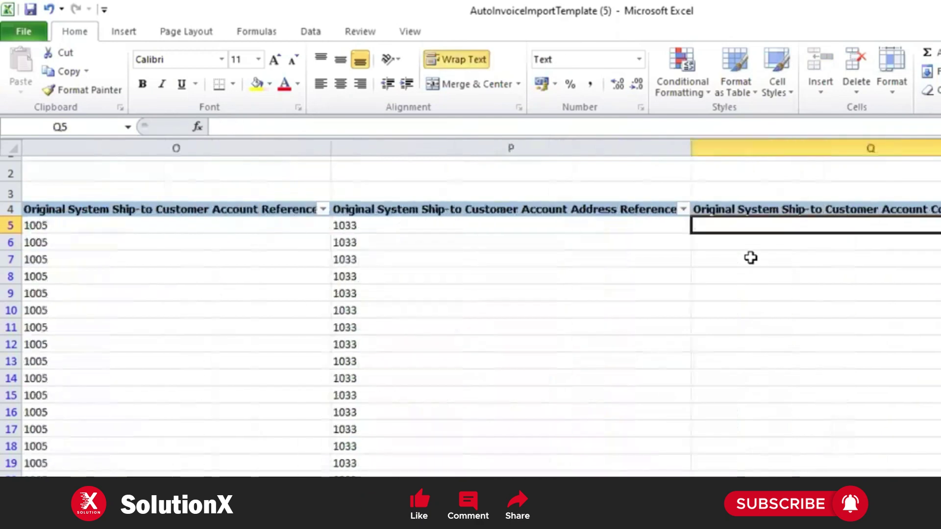
Step: Highlight row 5's cells from Bill-to Customer Account Number onward, then select the Bill-to Customer Account Number in row 6
key(Left)
key(Left)
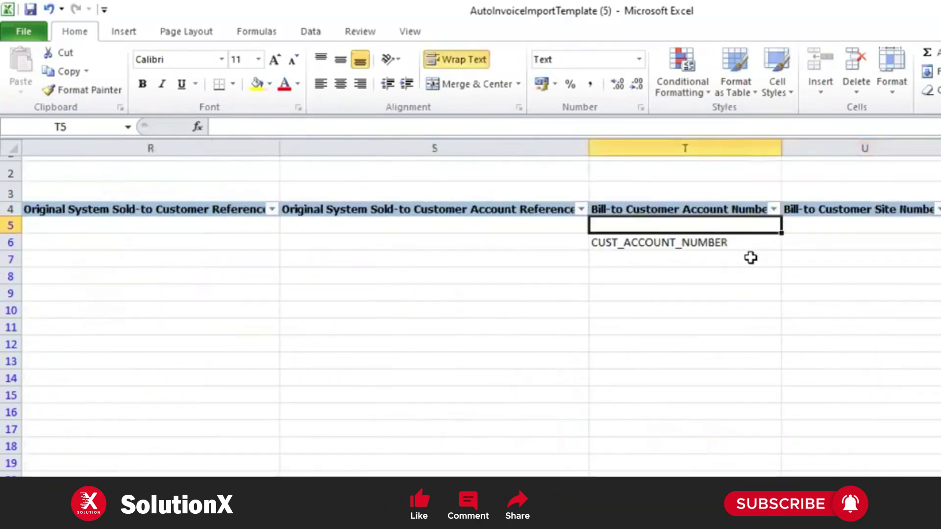
key(shift+Right)
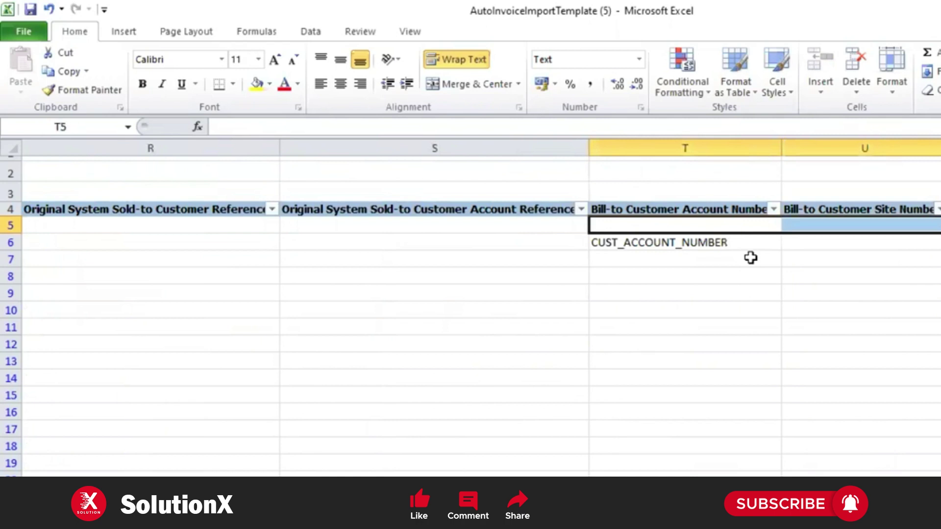
key(Down)
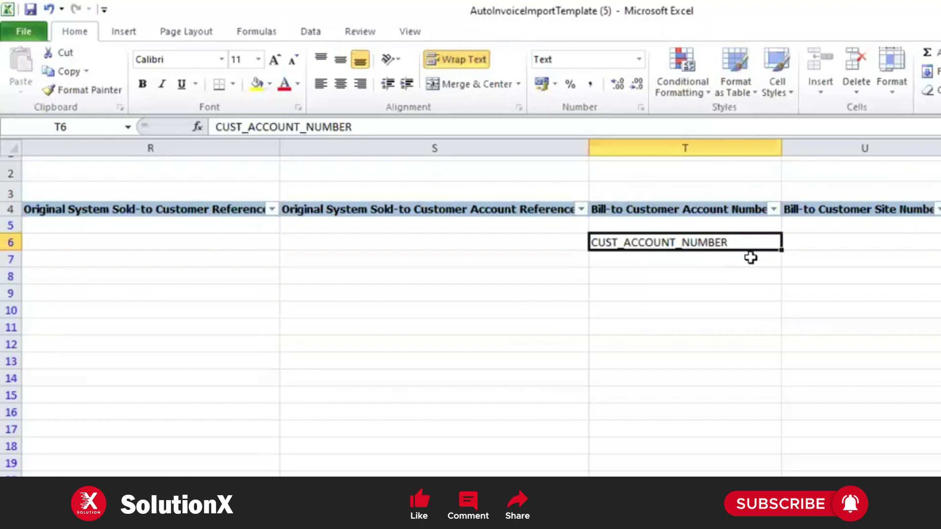
Step: Look back along row 6 from Bill-to Customer Account Number to the business unit, payment terms and date columns
key(Left)
key(Left)
key(Left)
key(Left)
key(Left)
key(Left)
key(Left)
key(Left)
key(Left)
key(Left)
key(Left)
key(Left)
key(Left)
key(Left)
key(Left)
key(Left)
key(Left)
key(Left)
key(Right)
key(Right)
key(Right)
key(Right)
key(Right)
key(Right)
key(Left)
key(Left)
key(Right)
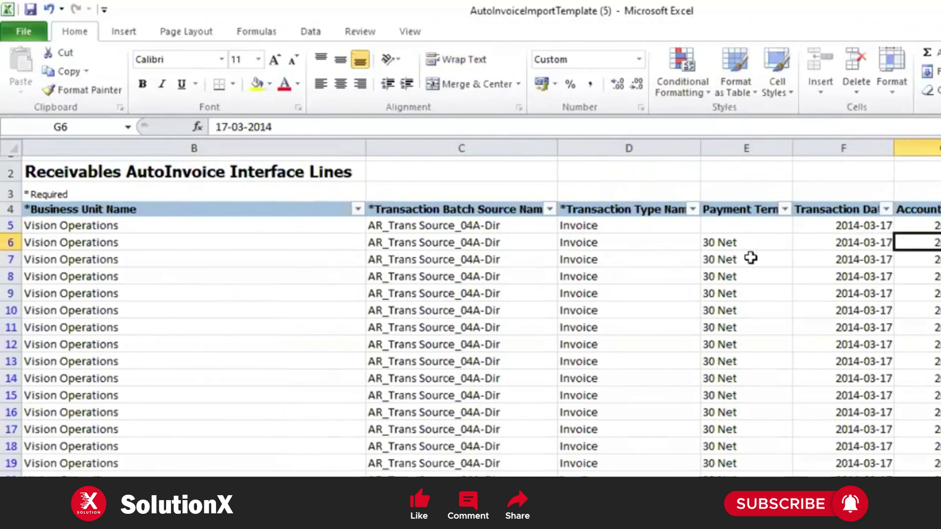
Step: Highlight the Transaction Date and Accounting Date cells of row 7
key(Down)
key(Left)
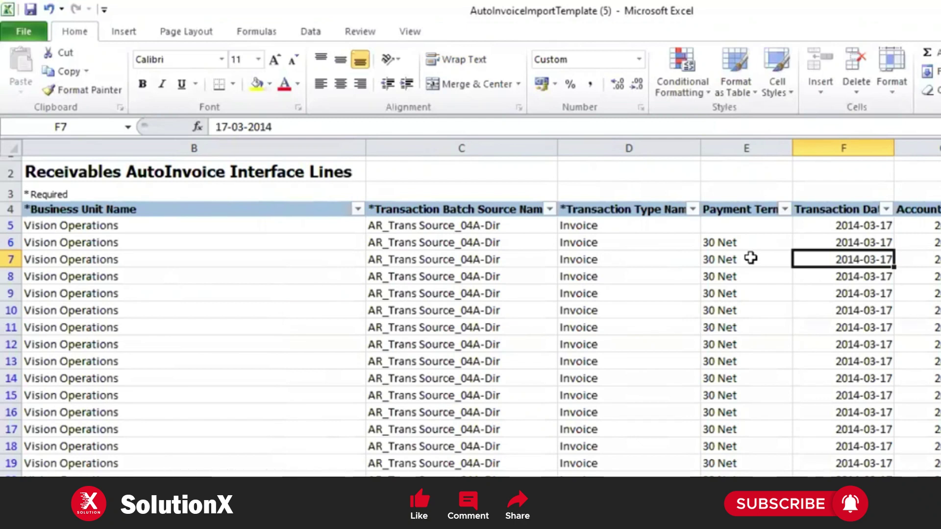
key(shift+Right)
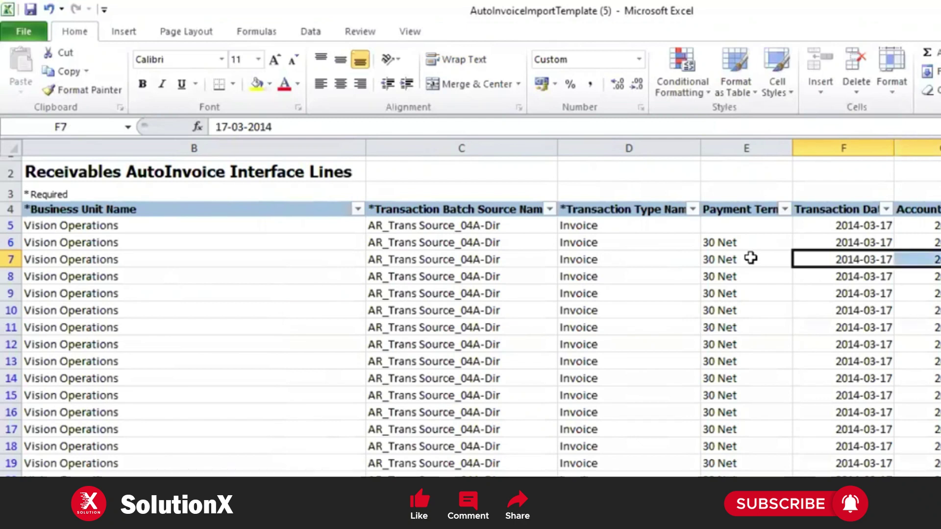
Step: Look across row 7 through the original system bill-to and ship-to customer reference columns
key(Right)
key(Right)
key(Right)
key(Right)
key(Right)
key(Right)
key(Right)
key(Right)
key(Right)
key(Right)
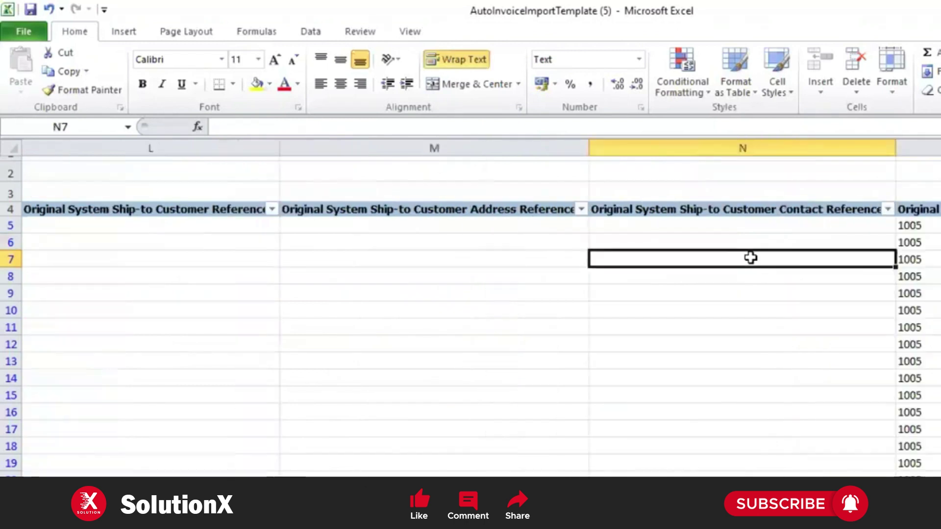
key(Left)
key(Left)
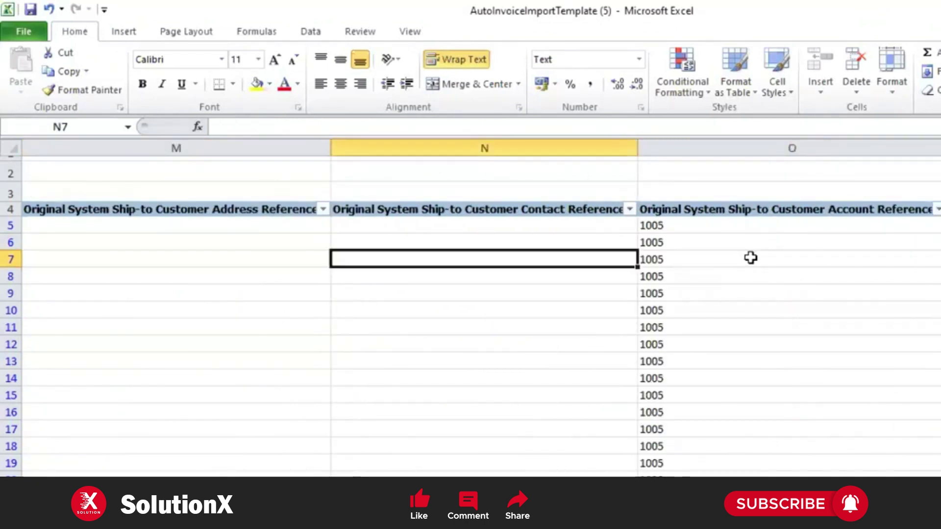
Step: Highlight row 7's cells from Bill-to Customer Account Number through the adjoining bill-to site column
key(Right)
key(Right)
key(Right)
key(Right)
key(Right)
key(Right)
key(Right)
key(Right)
key(Left)
key(Left)
key(shift+Right)
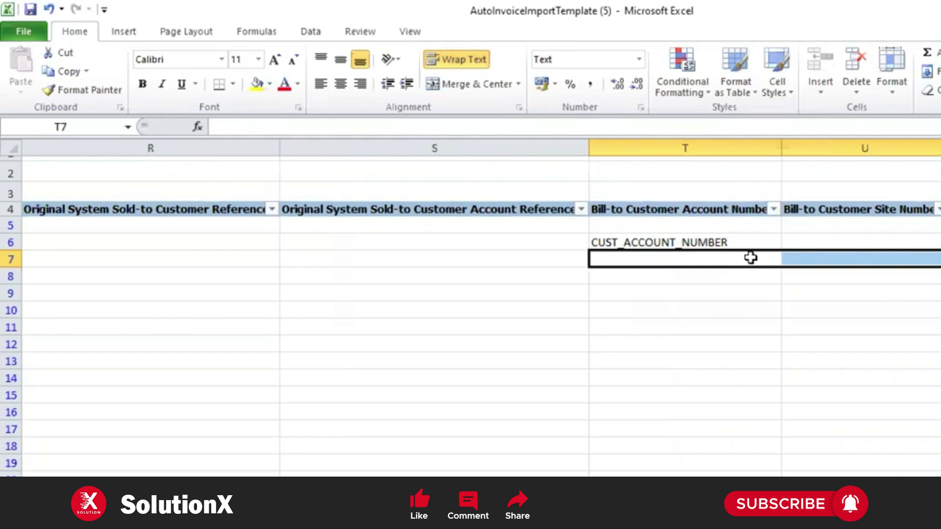
Step: Look back along row 5 from Bill-to Customer Account Number to the Transaction Type Name column
key(Up)
key(Up)
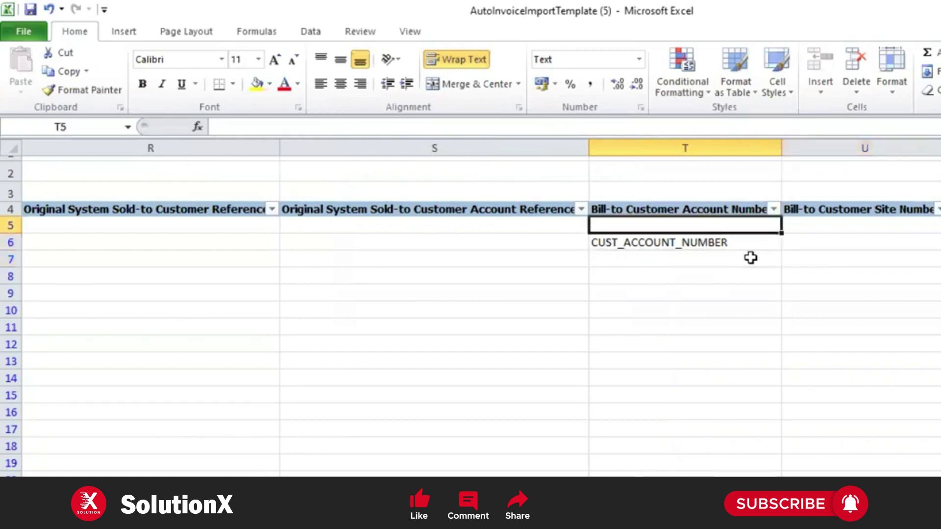
key(Left)
key(Left)
key(Left)
key(Left)
key(Left)
key(Left)
key(Left)
key(Left)
key(Left)
key(Left)
key(Left)
key(Left)
key(Left)
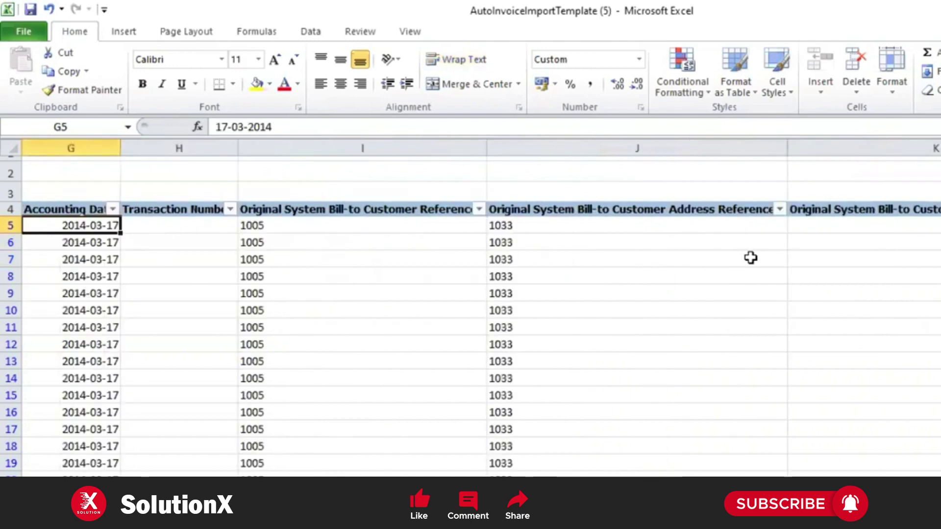
key(Left)
key(Left)
key(Left)
key(Left)
Step: Review row 5 from Transaction Type Name through the original system customer references and bill-to columns to the first Ship-to Customer column, W
key(Right)
key(Right)
key(Right)
key(Right)
key(Right)
key(Right)
key(Right)
key(Right)
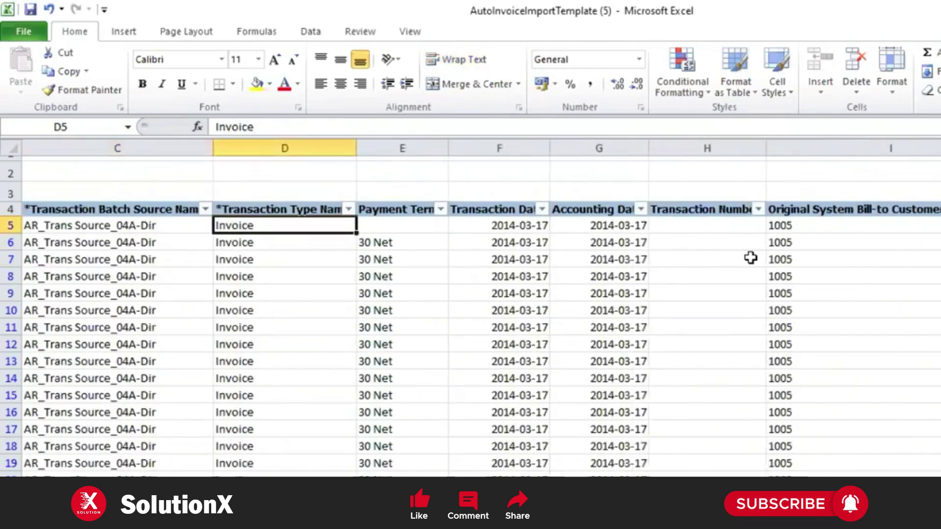
key(Right)
key(Right)
key(Right)
key(Right)
key(Left)
key(Left)
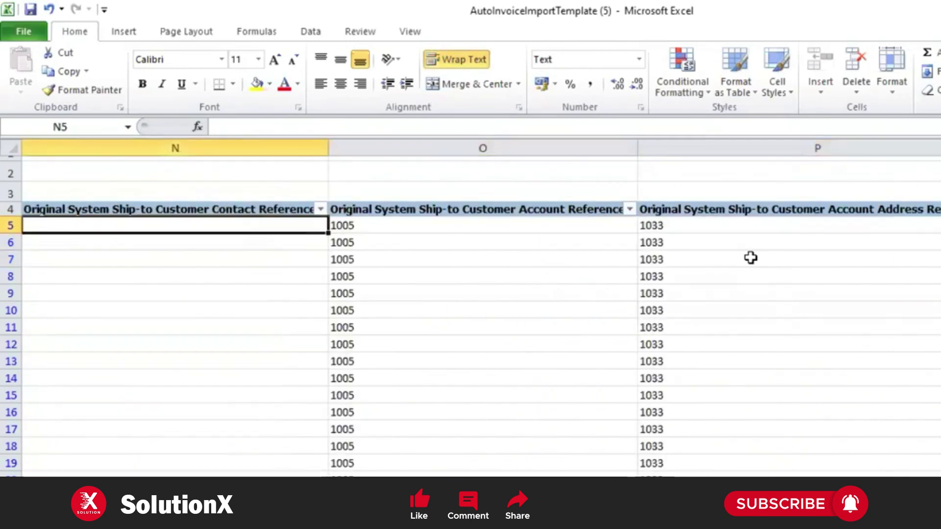
key(Right)
key(Right)
key(Right)
key(Right)
key(Right)
key(Right)
key(Right)
key(Right)
key(Right)
key(Right)
key(Right)
key(Right)
key(Right)
key(Right)
key(Right)
key(Right)
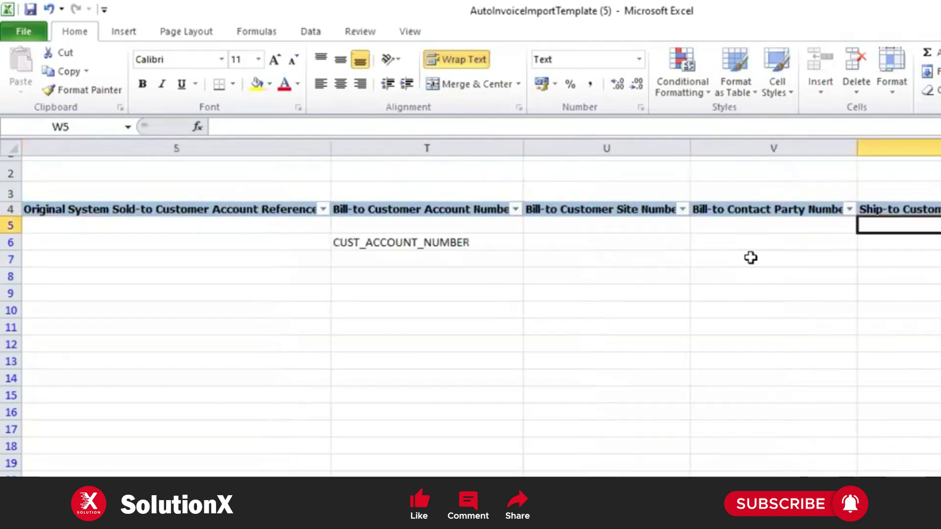
Step: Highlight row 5's Line Transactions Flexfield Context in AL5 together with the flexfield segment cells beside it
key(Right)
key(Right)
key(Right)
key(Right)
key(Right)
key(Right)
key(Right)
key(Right)
key(Right)
key(shift+Right)
key(shift+Right)
key(shift+Right)
key(shift+Right)
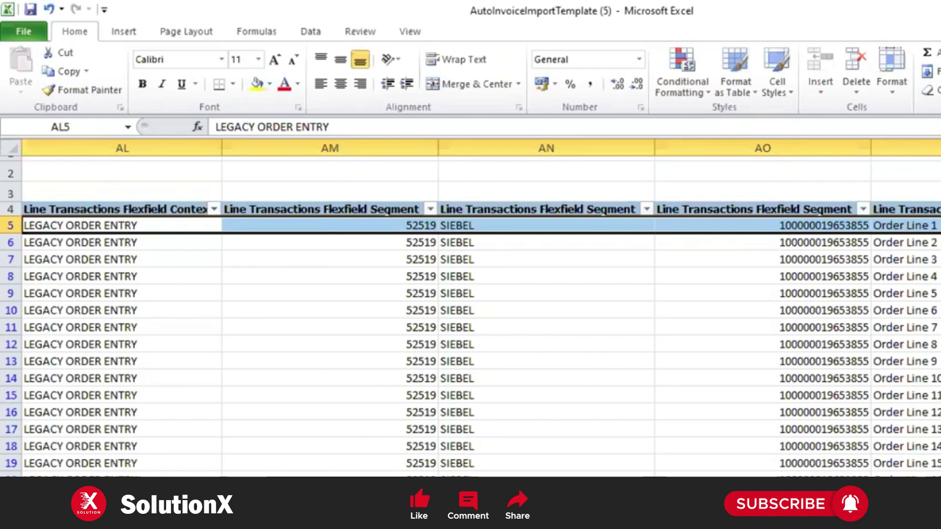
Step: Check the flexfield context on the Interface Line Distributions sheet, then return to the interface lines and review row 8 back to Currency Conversion Type
key(ctrl+Page_Down)
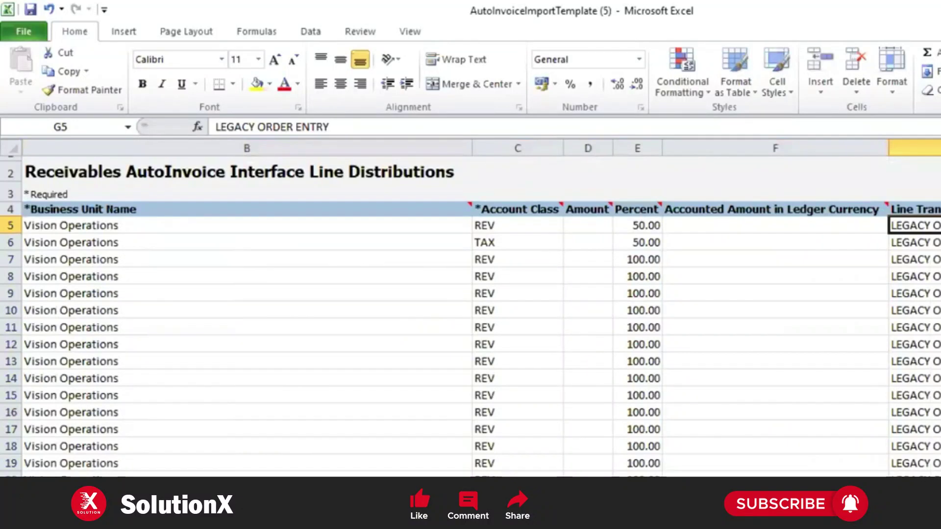
key(ctrl+Page_Up)
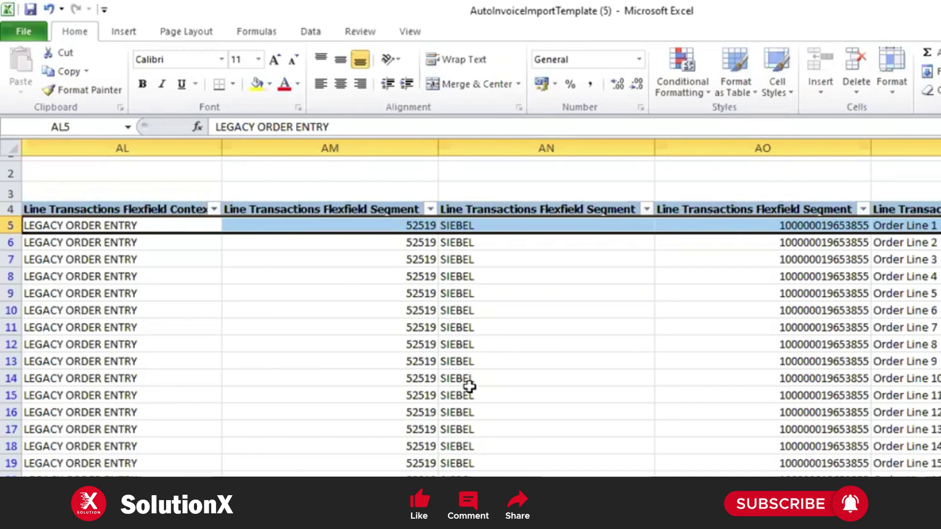
click(346, 279)
key(Left)
key(Left)
key(Left)
key(Left)
key(Left)
key(Left)
key(Left)
key(Left)
key(Left)
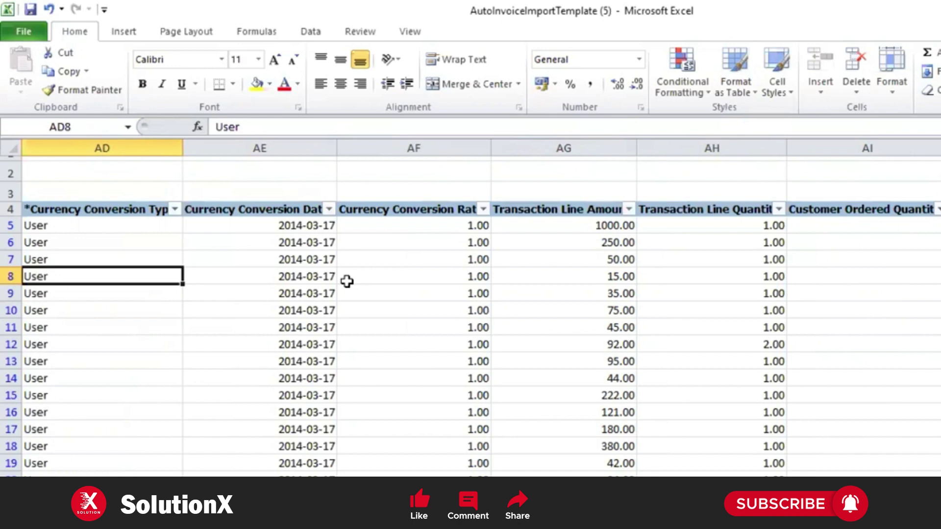
Step: Return to the first interface line, highlight its Business Unit Name and Transaction Batch Source Name, then select the batch source in C8
key(ctrl+Home)
key(Down)
key(Down)
key(Down)
key(Down)
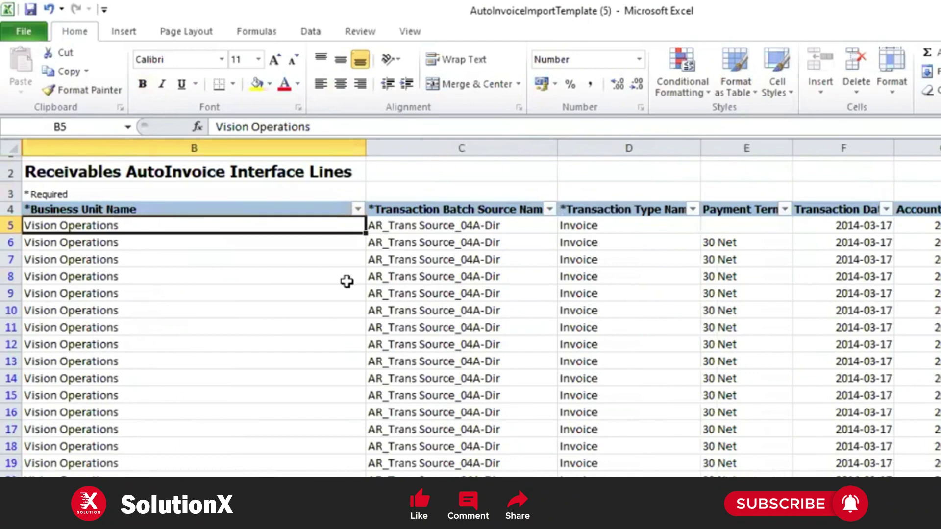
key(Right)
key(Left)
key(shift+Right)
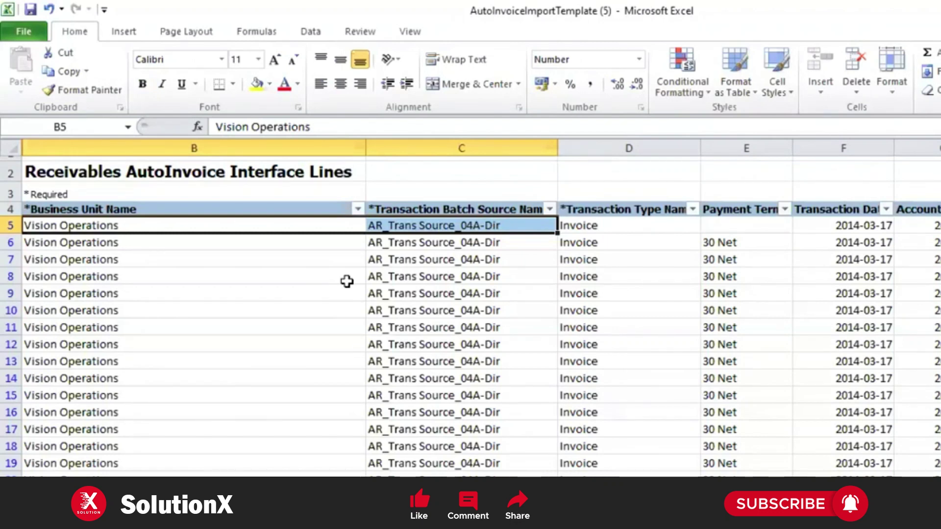
click(441, 276)
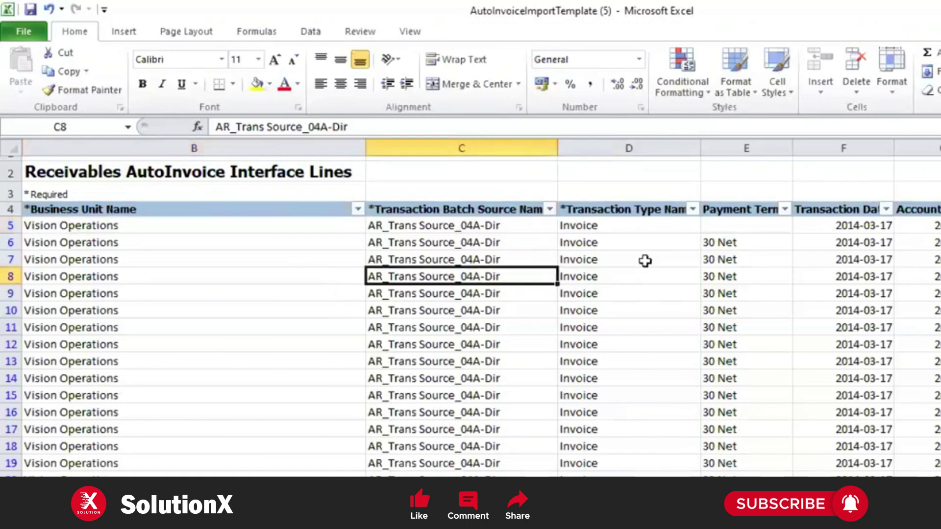